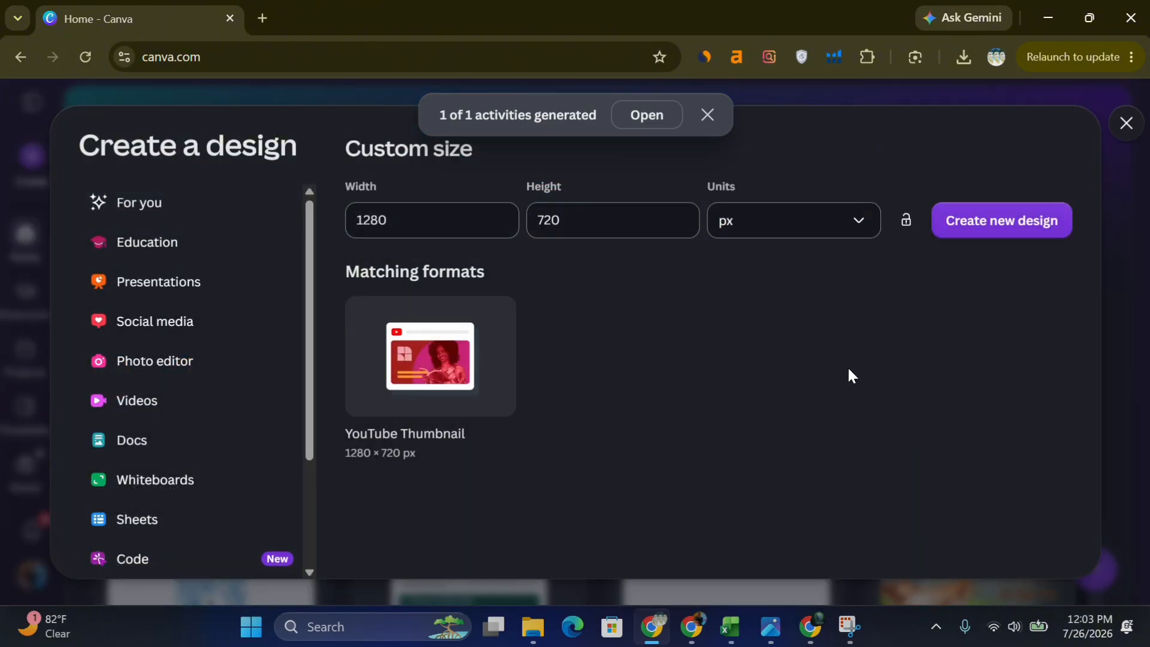
Create a new custom-size design 1100 px wide and 1500 px high.
{"action": "type", "text": "1100"}
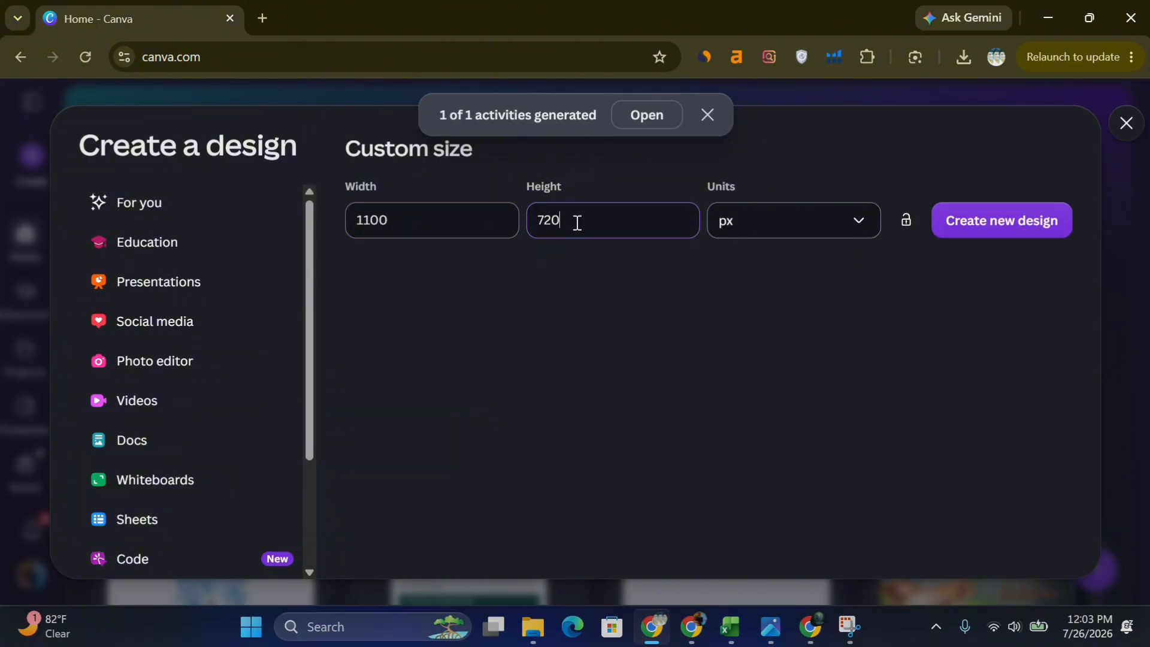
{"action": "key", "text": "BackSpace"}
{"action": "type", "text": "1500"}
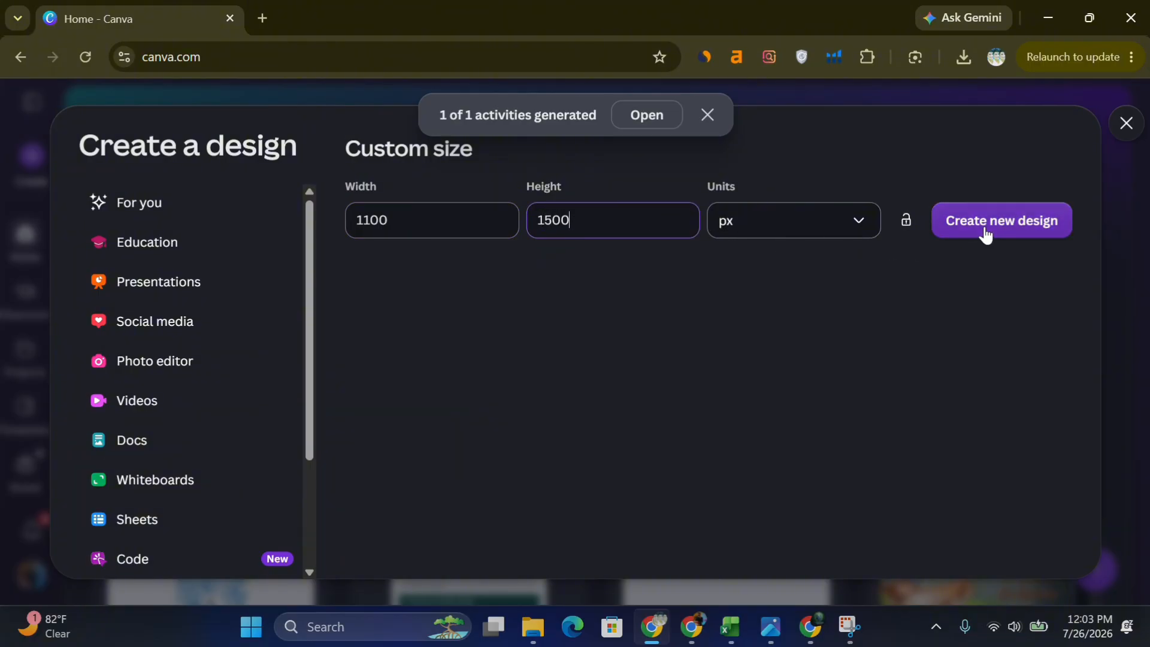
{"action": "left_click", "coordinate": [985, 235]}
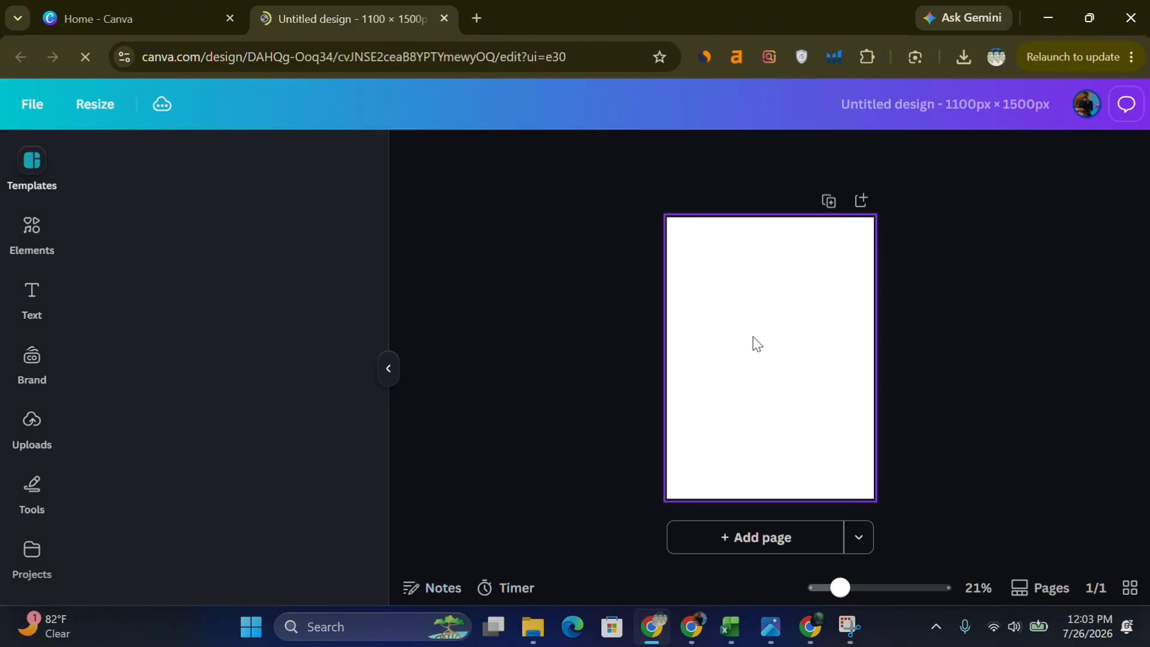
Search the elements for "road background" and limit the results to photos.
{"action": "left_click", "coordinate": [386, 380]}
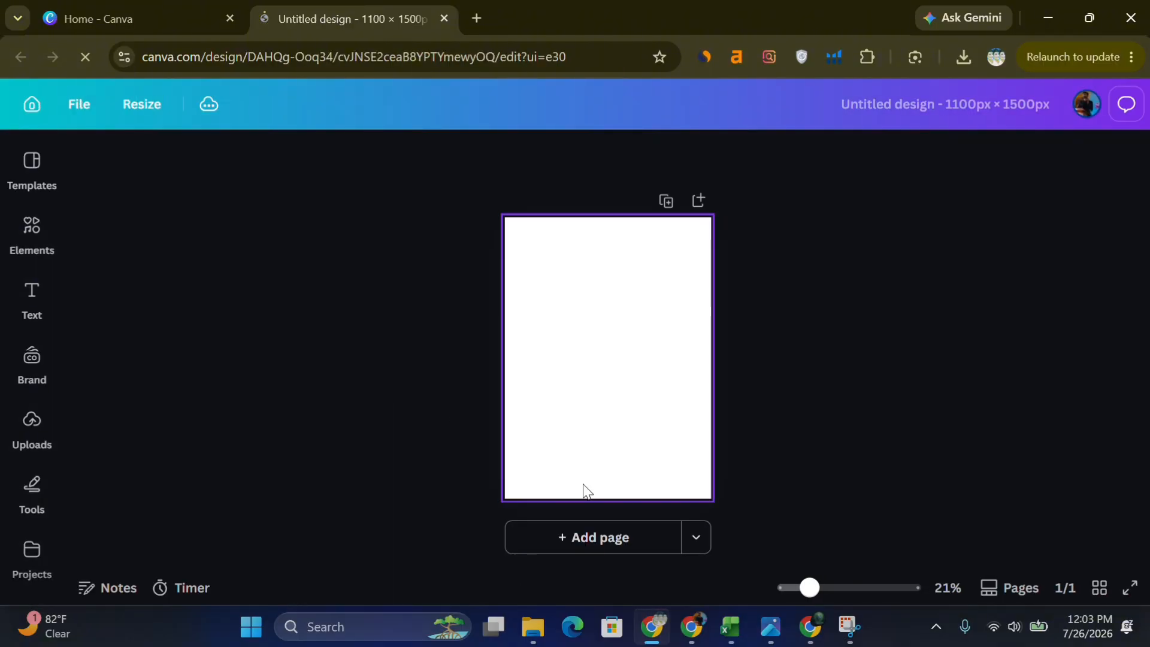
{"action": "mouse_move", "coordinate": [811, 587]}
{"action": "left_mouse_down"}
{"action": "mouse_move", "coordinate": [824, 587]}
{"action": "mouse_move", "coordinate": [791, 593]}
{"action": "left_mouse_up"}
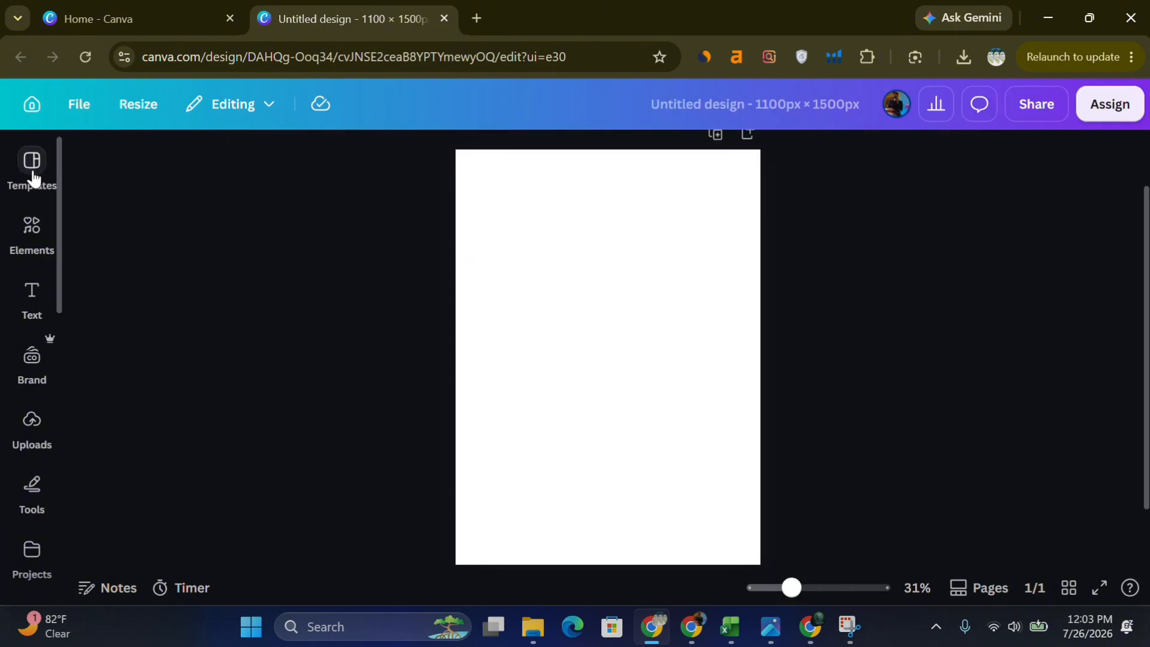
{"action": "left_click", "coordinate": [31, 236]}
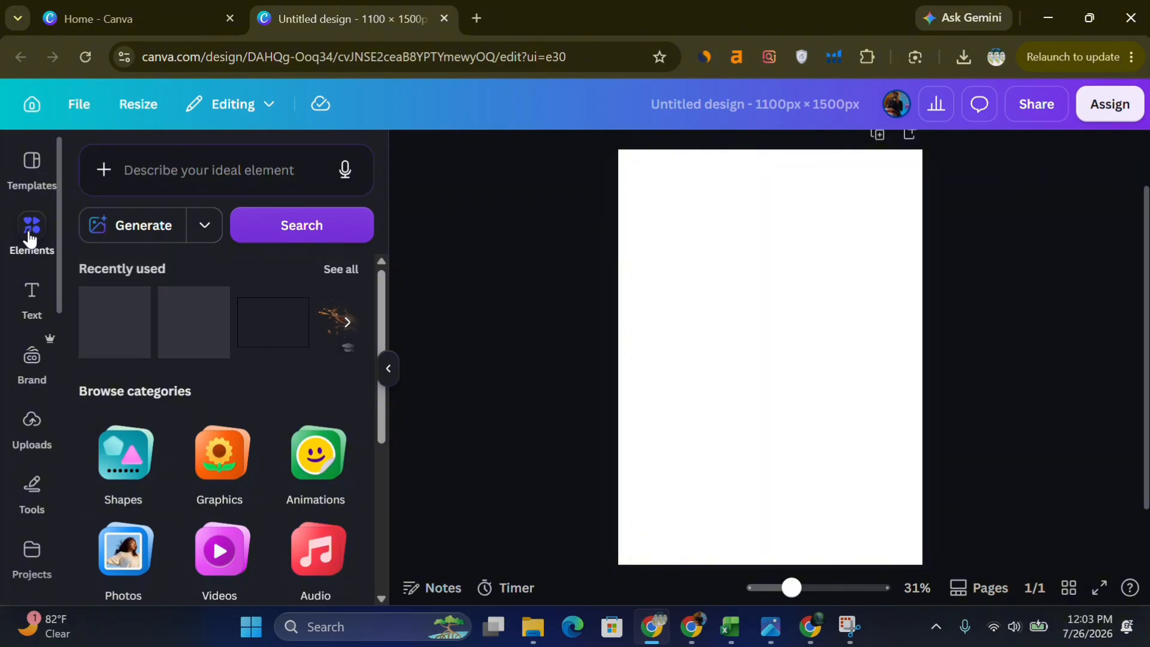
{"action": "left_click", "coordinate": [236, 161]}
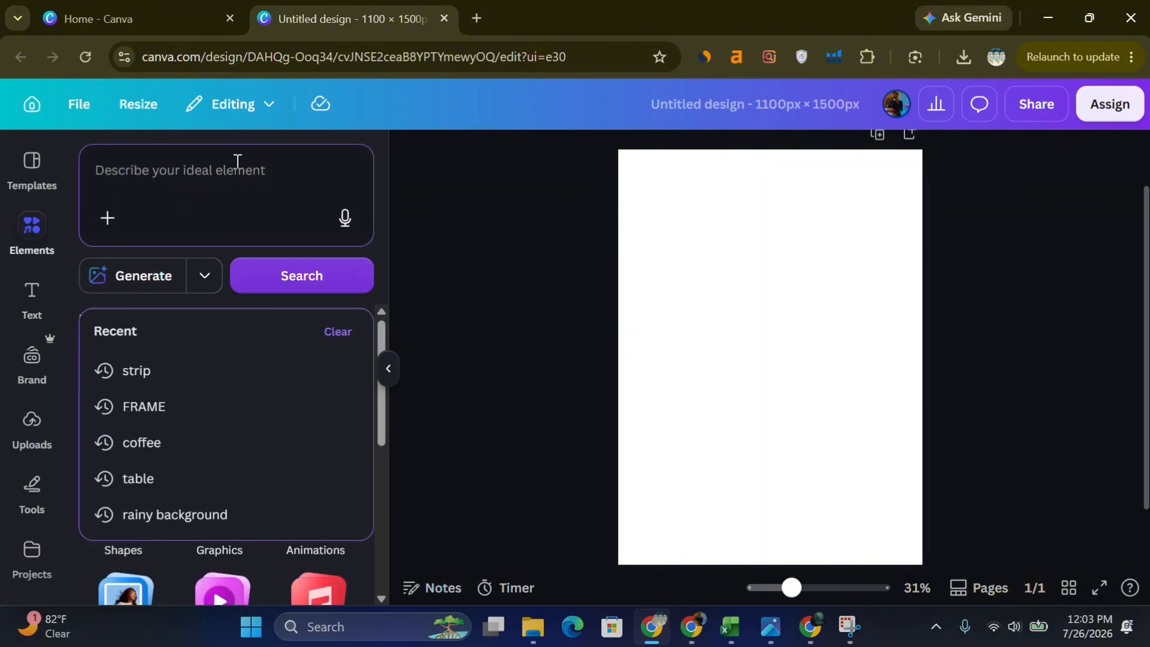
{"action": "type", "text": "roa"}
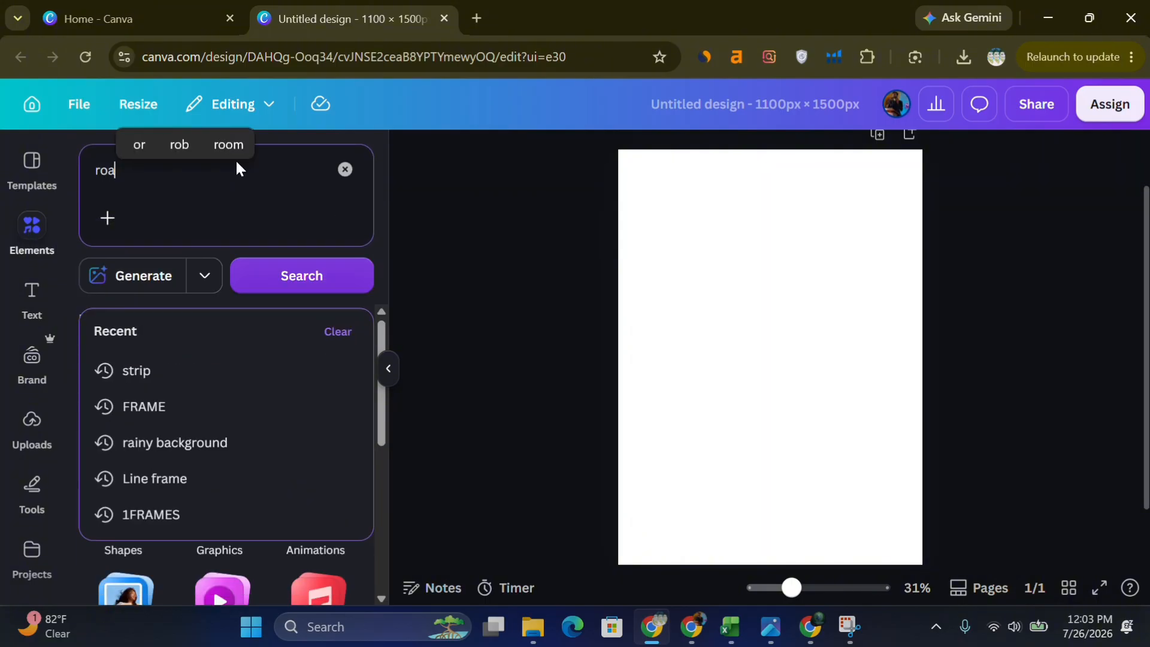
{"action": "type", "text": "d background"}
{"action": "key", "text": "Return"}
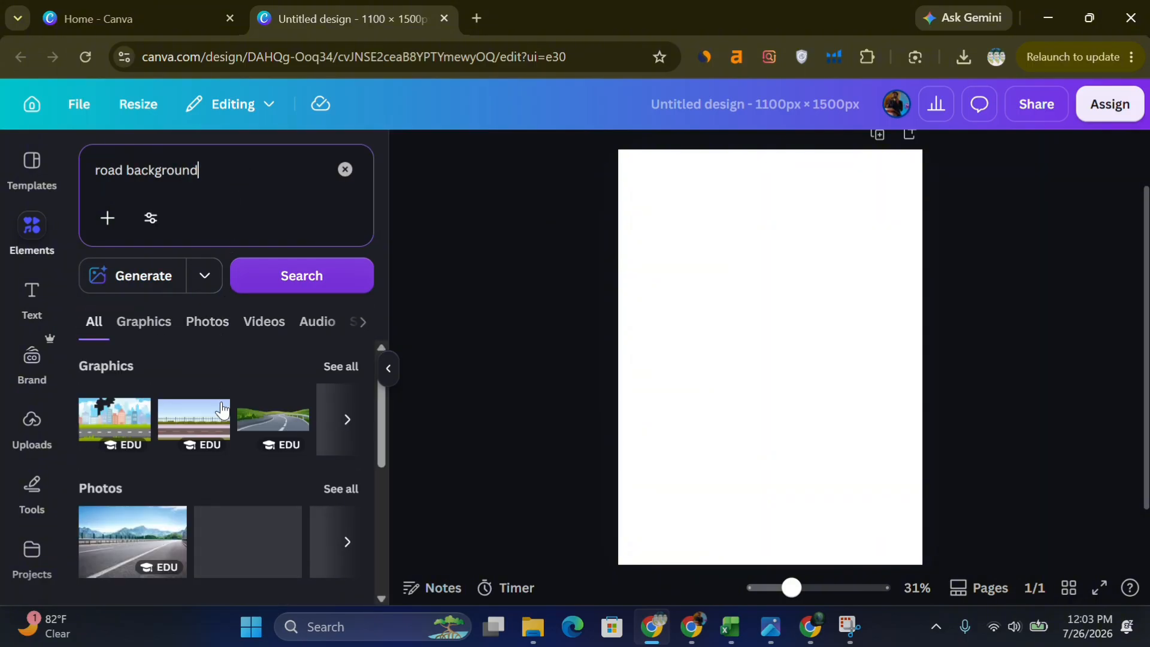
{"action": "left_click", "coordinate": [154, 333]}
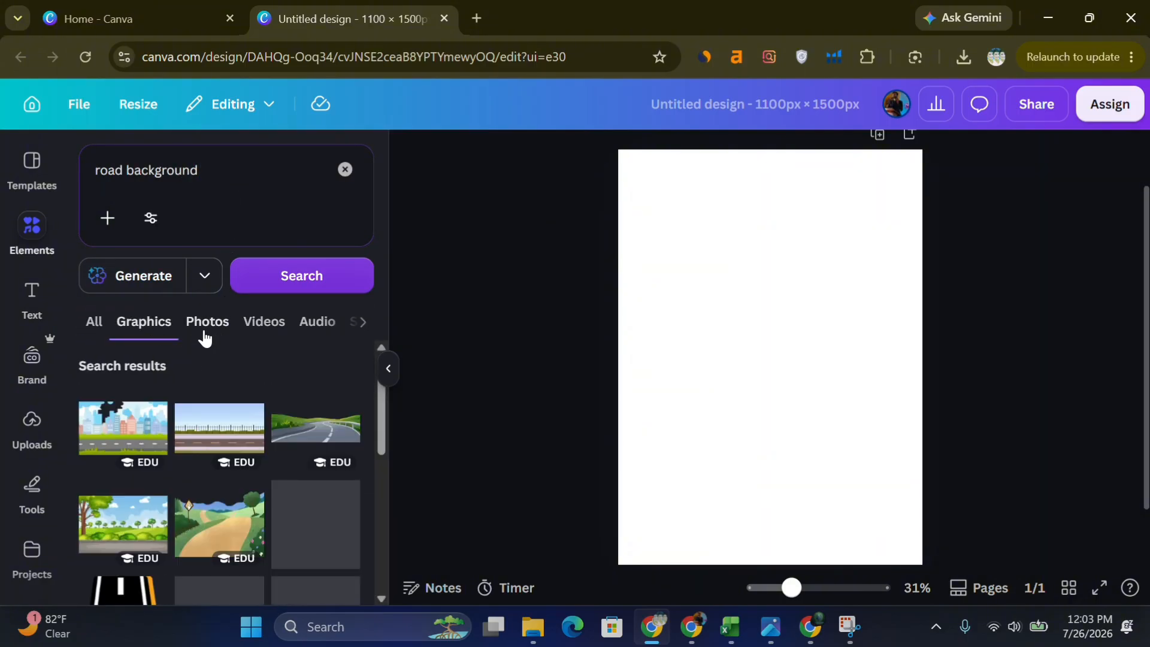
{"action": "left_click", "coordinate": [204, 331]}
Add the photo of a straight road with two yellow centre lines under a sunset sky to the page.
{"action": "scroll", "coordinate": [233, 413], "scroll_direction": "down", "scroll_amount": 5}
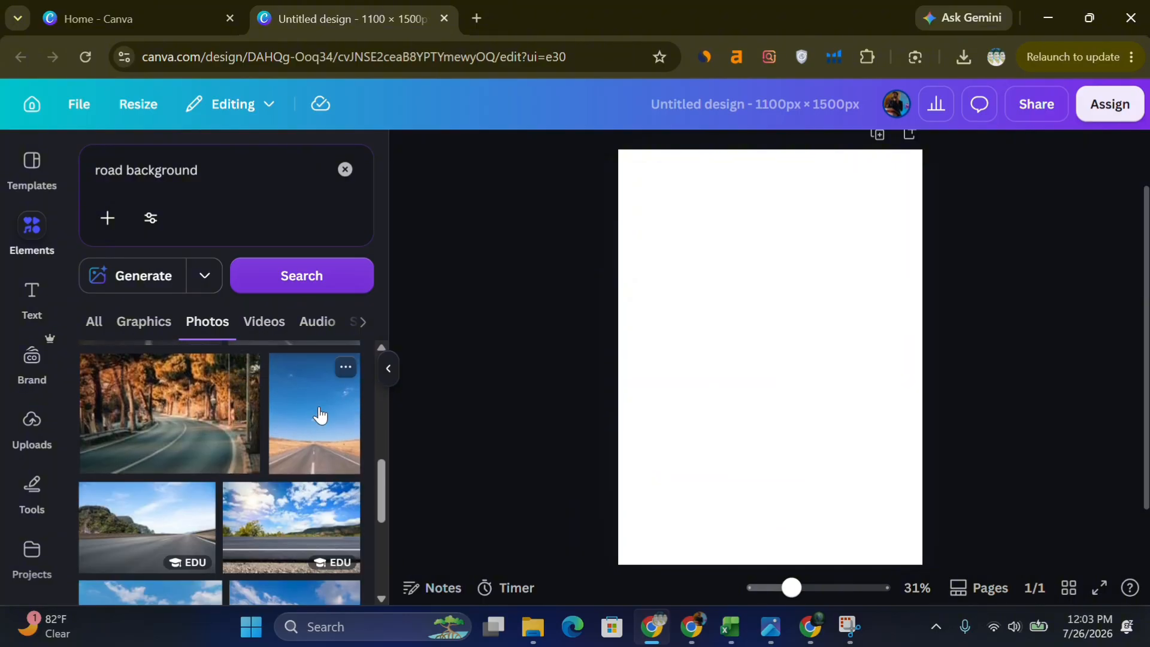
{"action": "scroll", "coordinate": [180, 566], "scroll_direction": "down", "scroll_amount": 3}
{"action": "scroll", "coordinate": [185, 569], "scroll_direction": "down", "scroll_amount": 2}
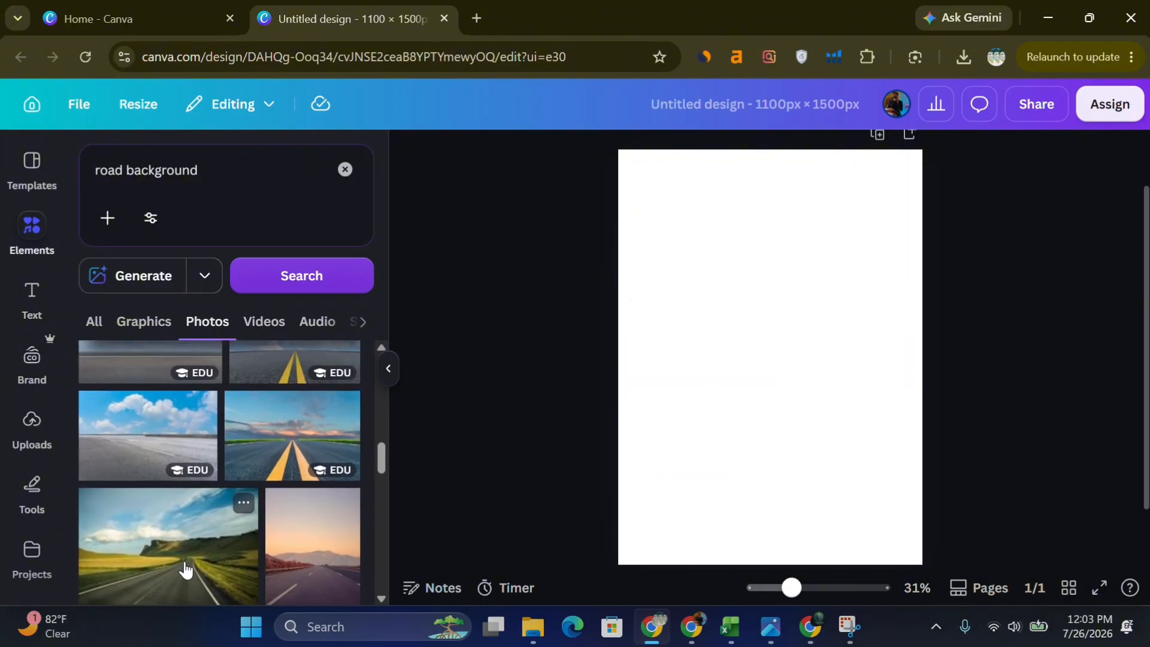
{"action": "scroll", "coordinate": [185, 570], "scroll_direction": "down", "scroll_amount": 3}
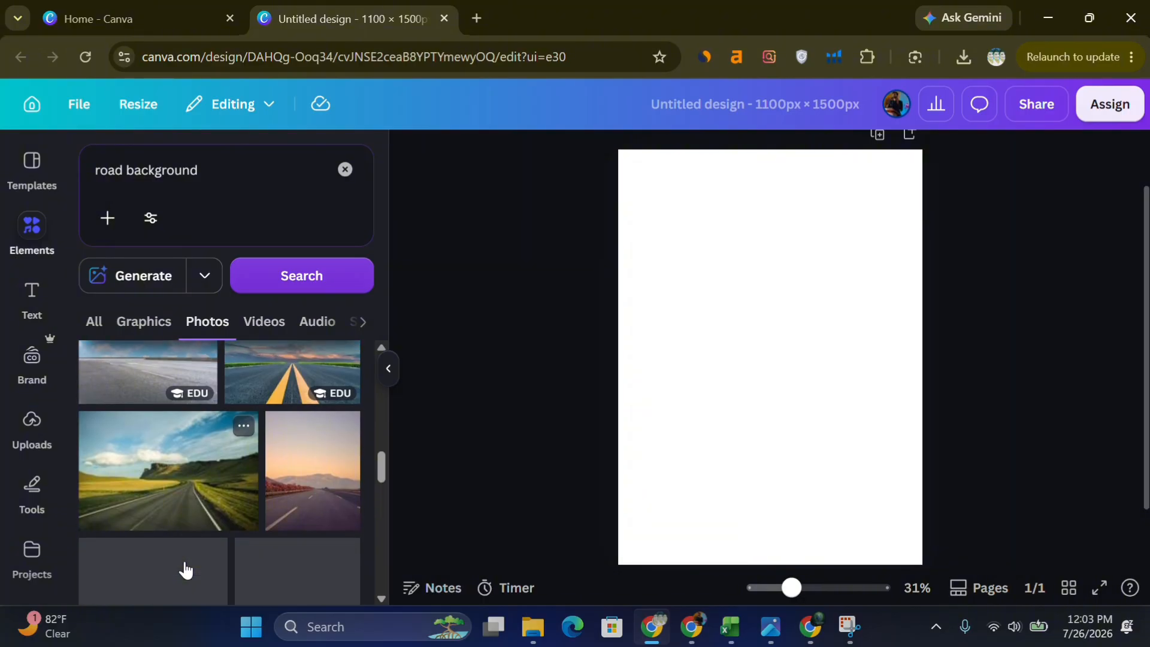
{"action": "scroll", "coordinate": [186, 569], "scroll_direction": "up", "scroll_amount": 3}
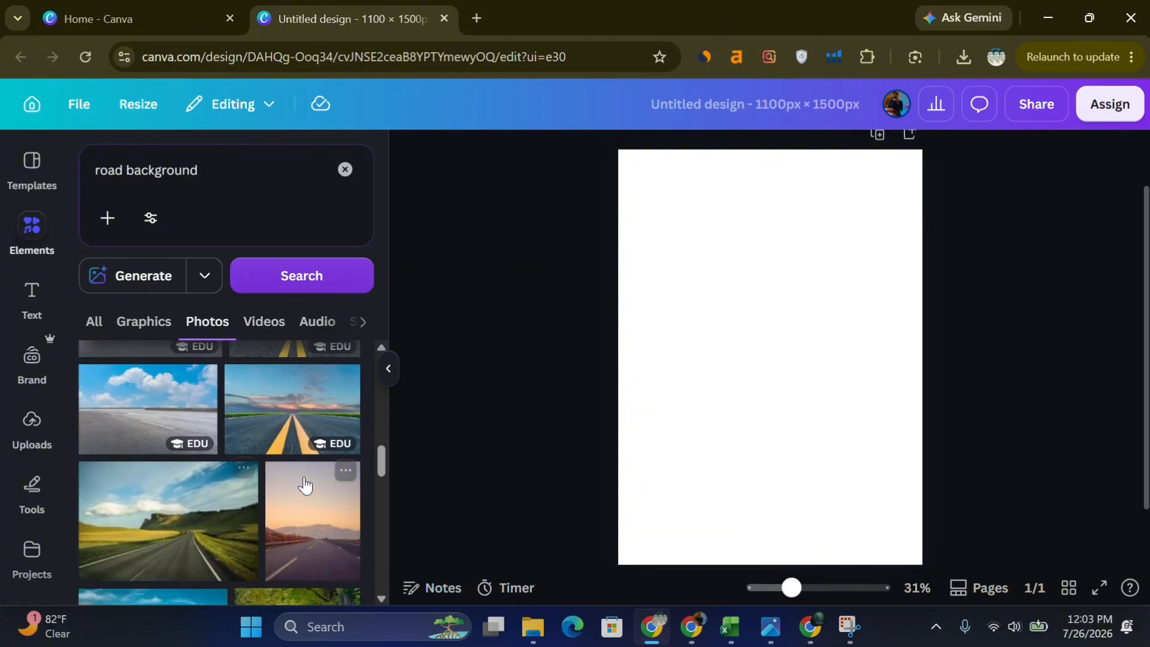
{"action": "left_click", "coordinate": [299, 437]}
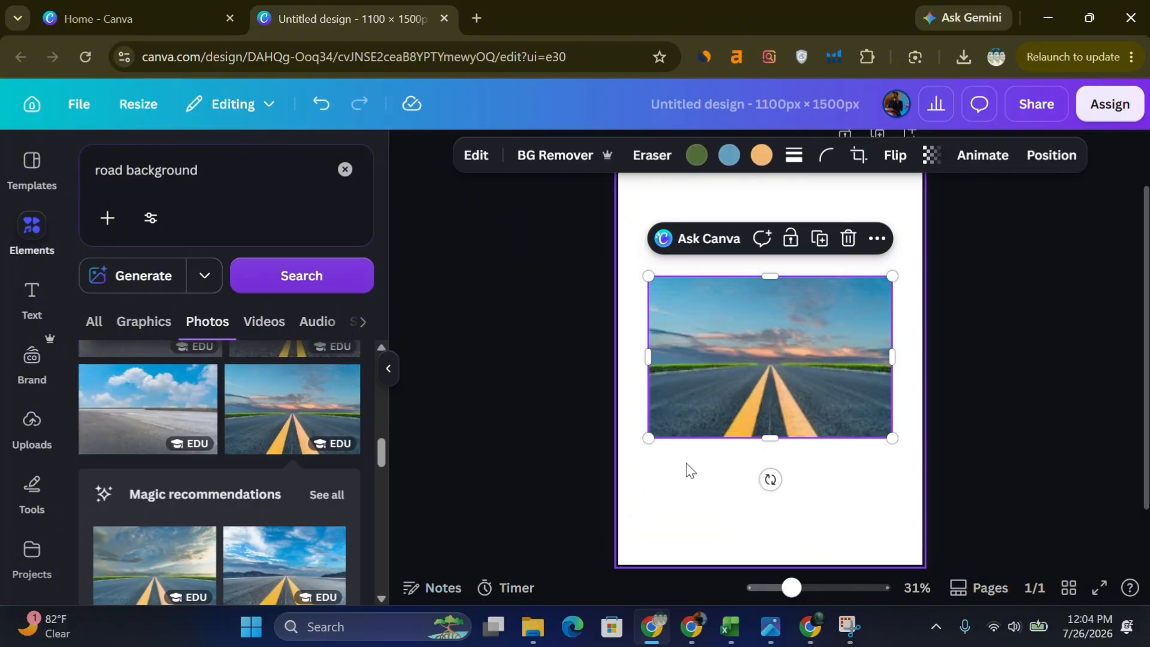
Stretch the road photo on all four sides so it covers the whole page, and centre it.
{"action": "left_click_drag", "start_coordinate": [769, 438], "coordinate": [779, 566]}
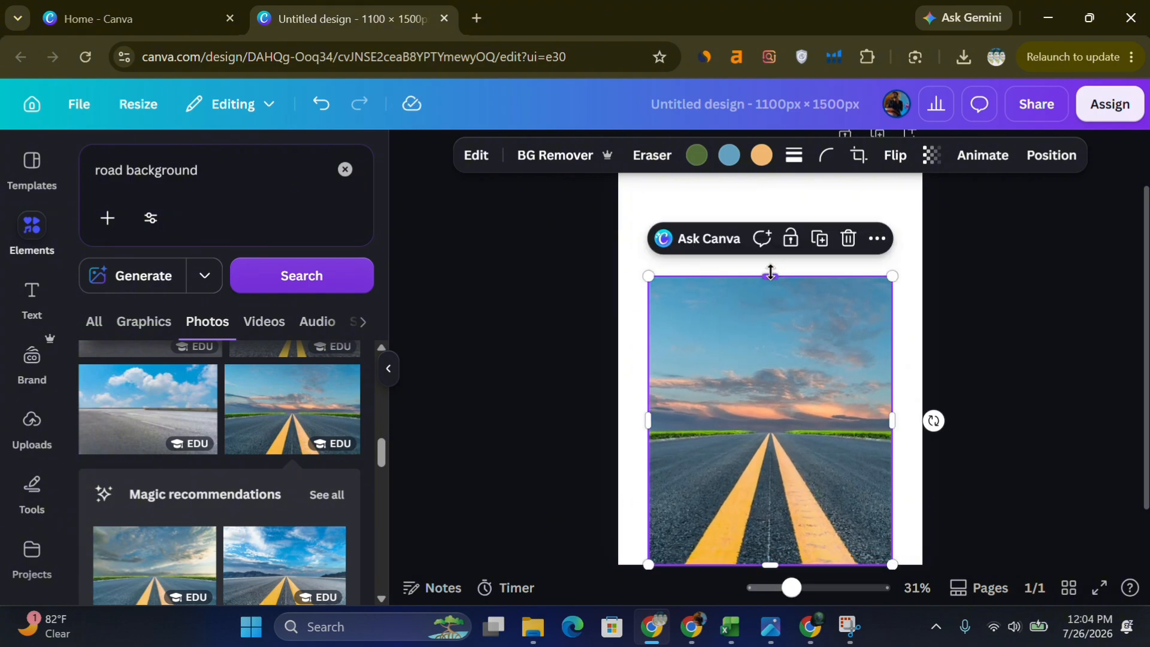
{"action": "left_click_drag", "start_coordinate": [770, 272], "coordinate": [771, 144]}
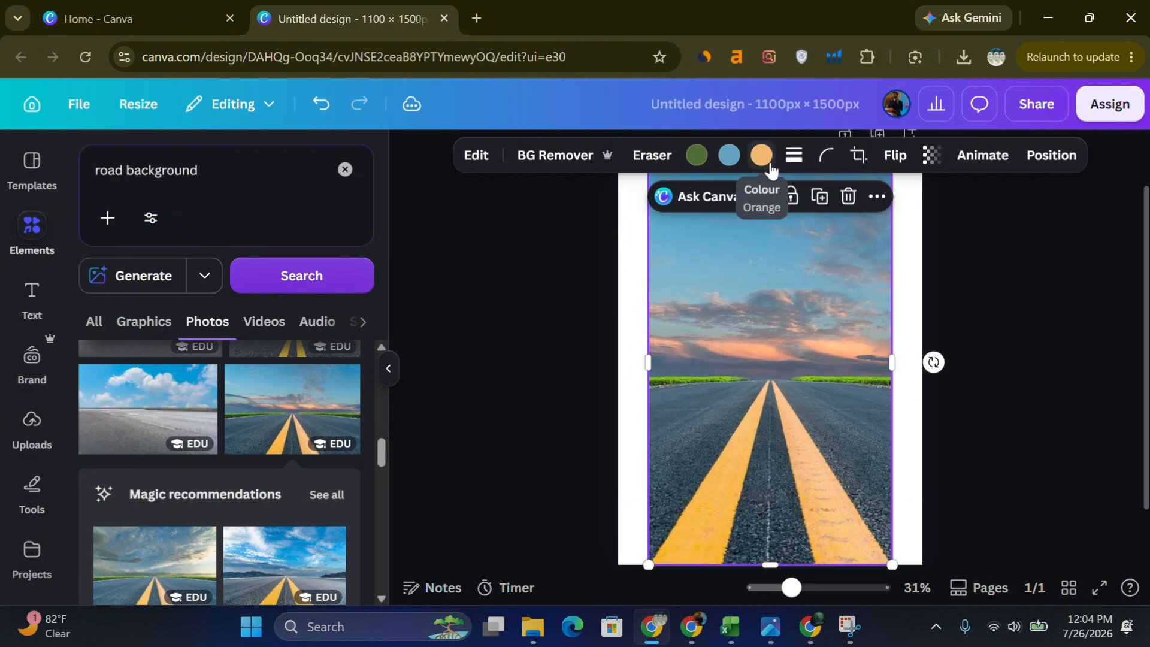
{"action": "scroll", "coordinate": [768, 276], "scroll_direction": "up", "scroll_amount": 2}
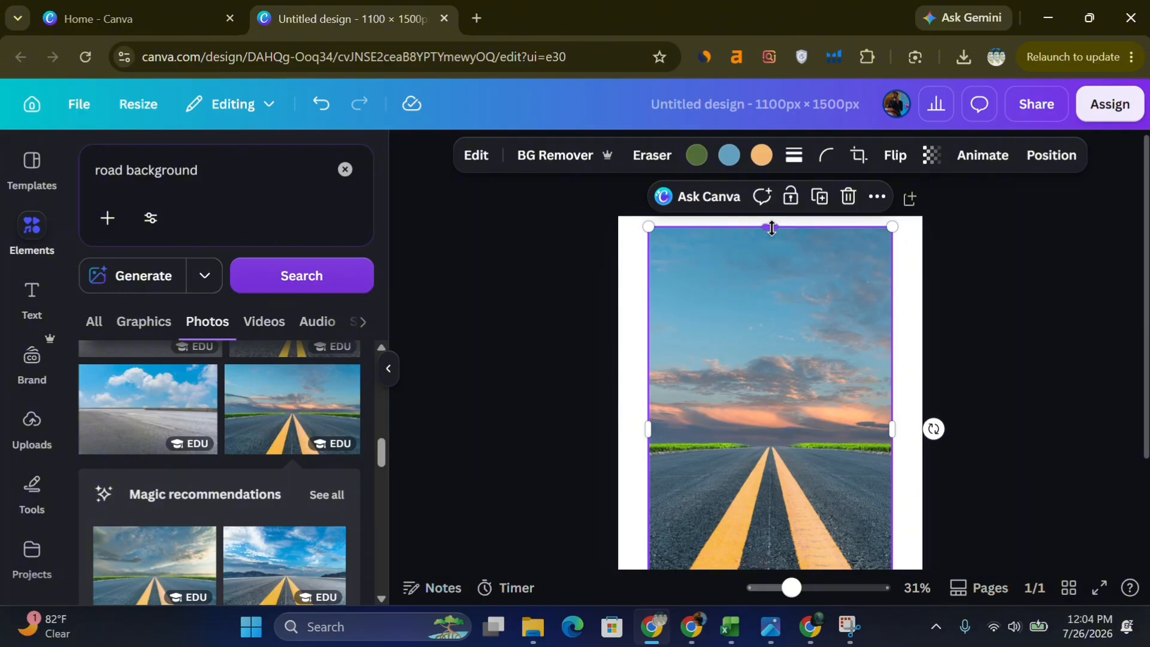
{"action": "left_click_drag", "start_coordinate": [770, 227], "coordinate": [767, 220]}
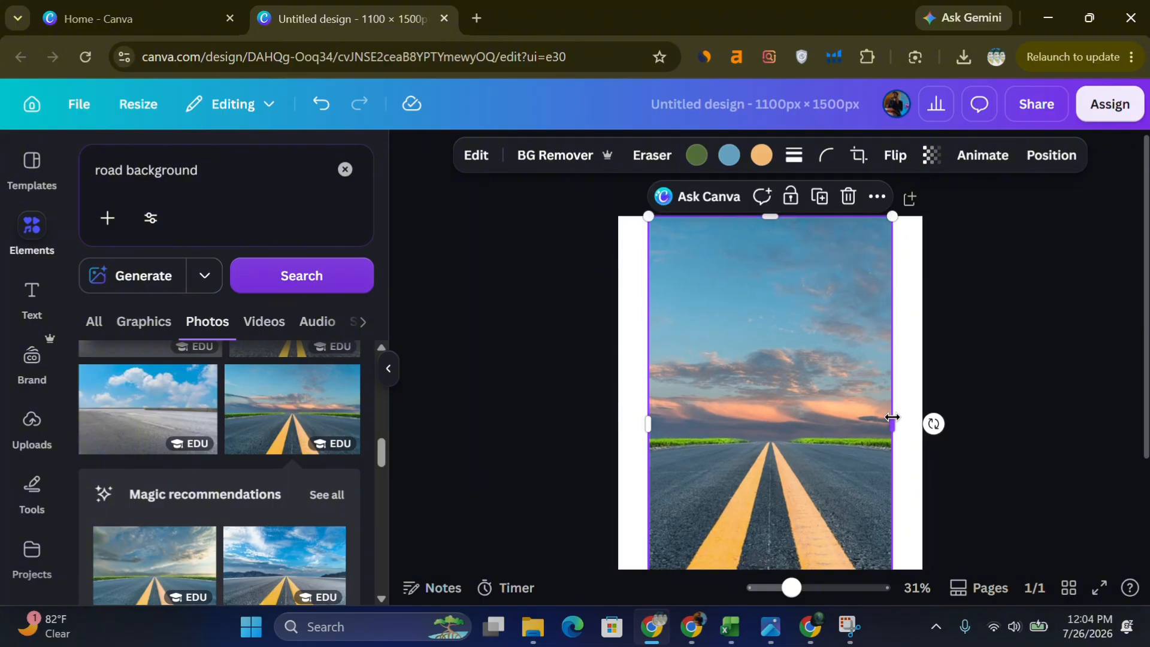
{"action": "left_click_drag", "start_coordinate": [892, 417], "coordinate": [933, 418]}
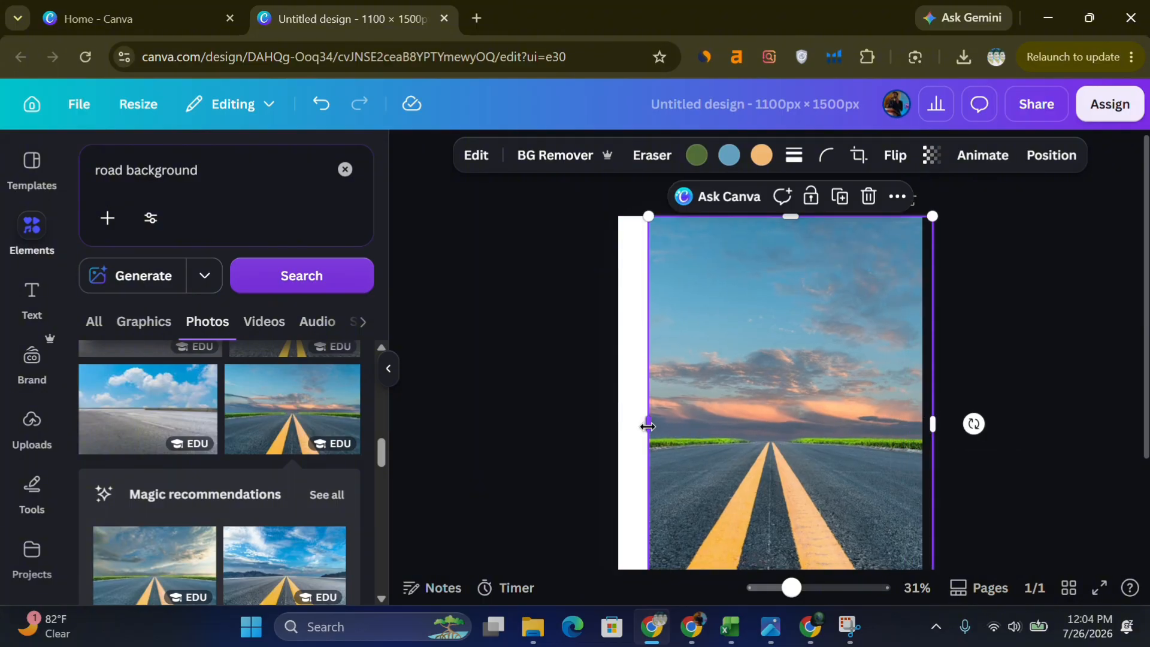
{"action": "left_click_drag", "start_coordinate": [634, 425], "coordinate": [597, 427]}
{"action": "scroll", "coordinate": [499, 405], "scroll_direction": "down", "scroll_amount": 1}
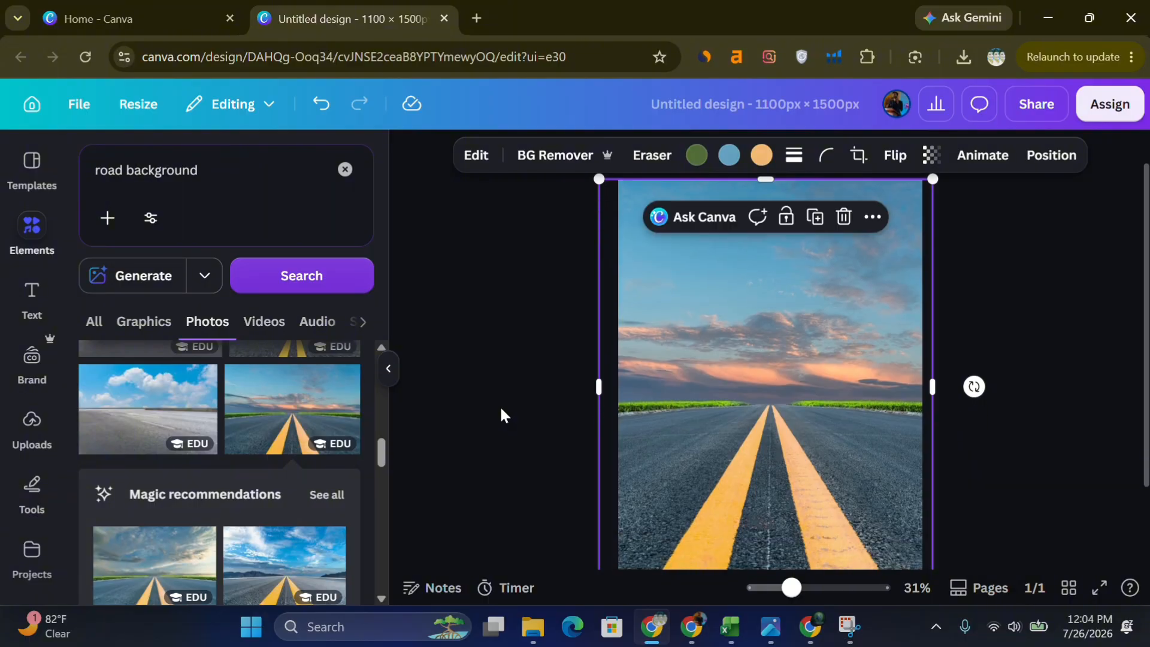
{"action": "scroll", "coordinate": [500, 405], "scroll_direction": "down", "scroll_amount": 2, "text": "ctrl"}
{"action": "left_click_drag", "start_coordinate": [758, 383], "coordinate": [762, 384]}
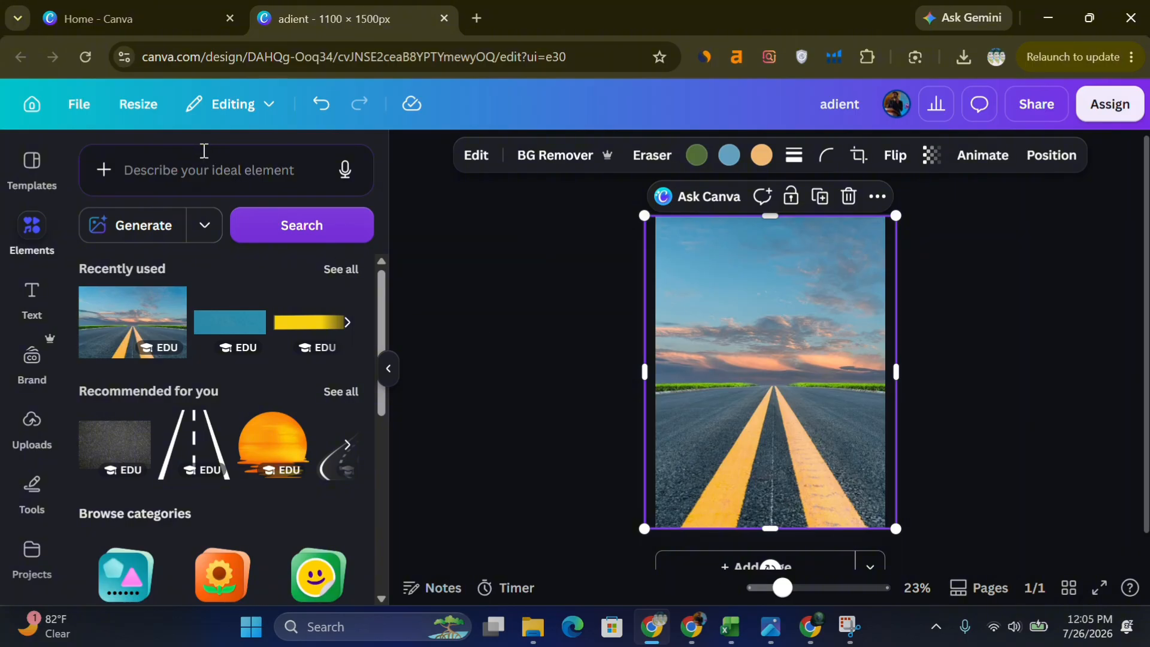
Search the elements for "blue gradient" and limit the results to photos.
{"action": "left_click", "coordinate": [201, 158]}
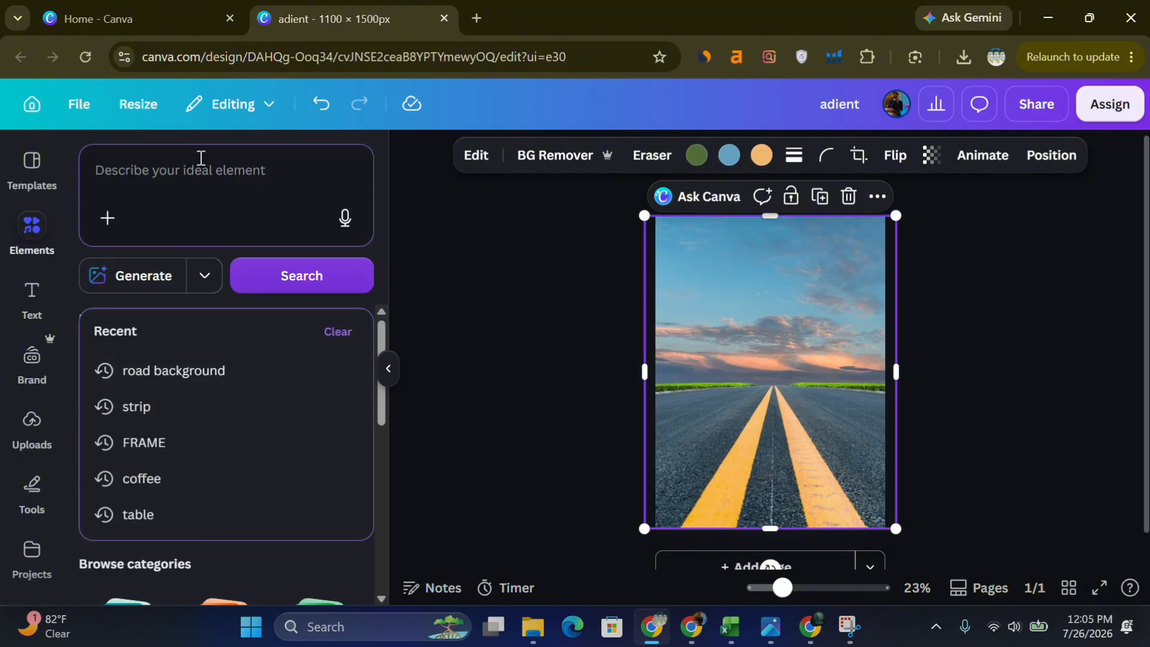
{"action": "type", "text": "blue gradient"}
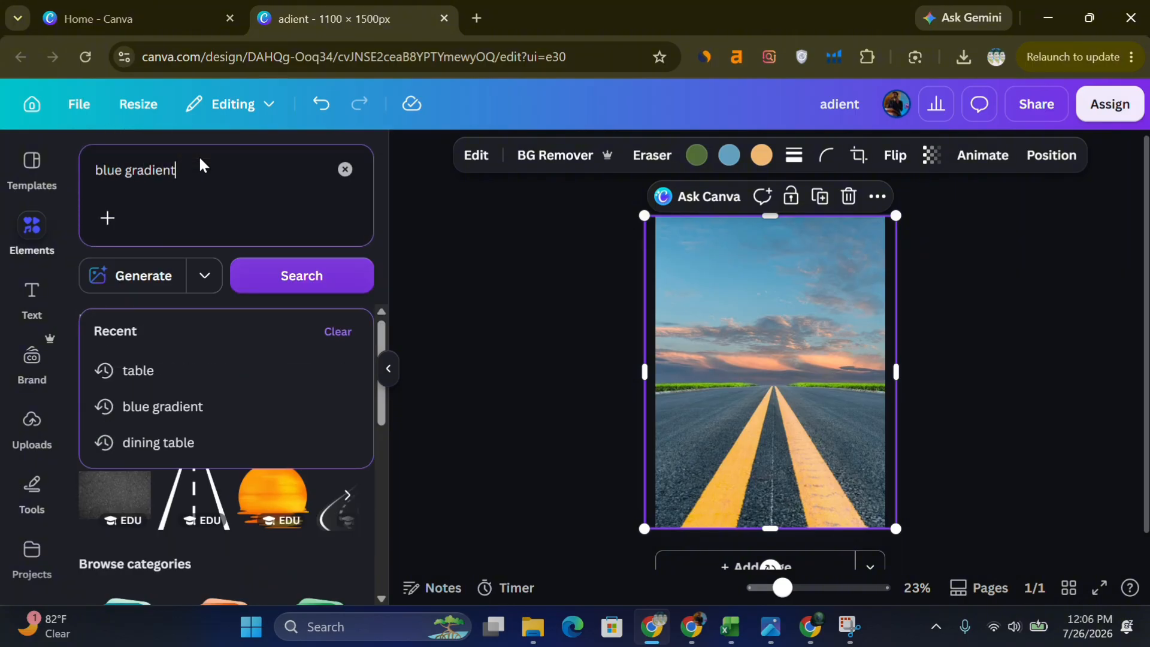
{"action": "key", "text": "Return"}
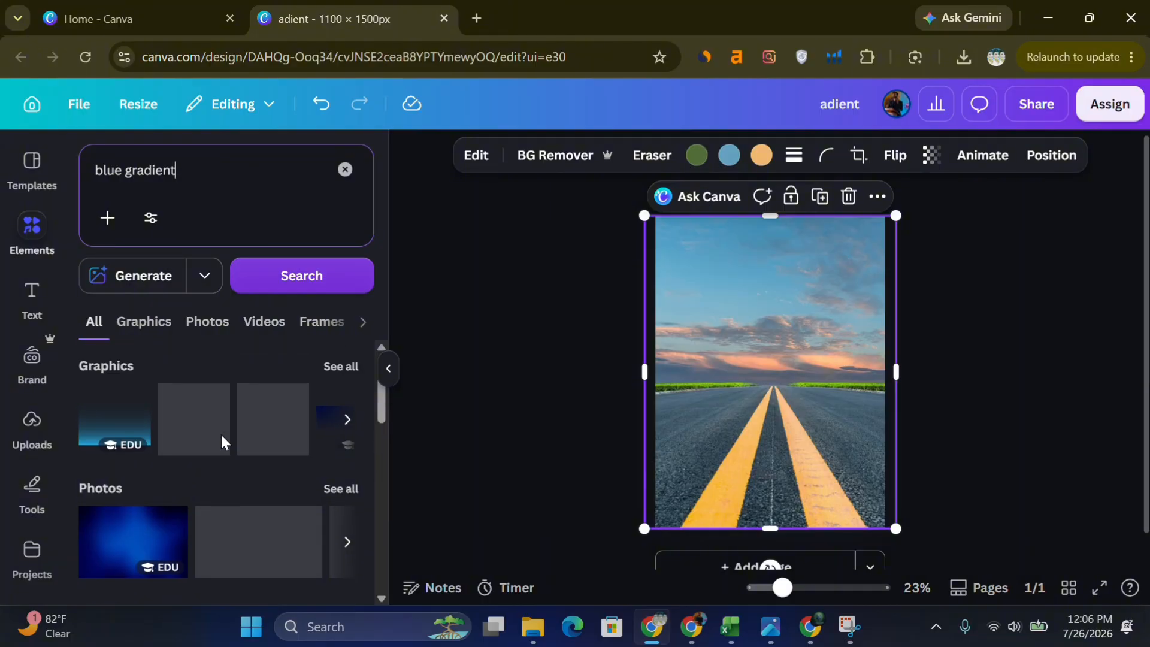
{"action": "left_click", "coordinate": [145, 333]}
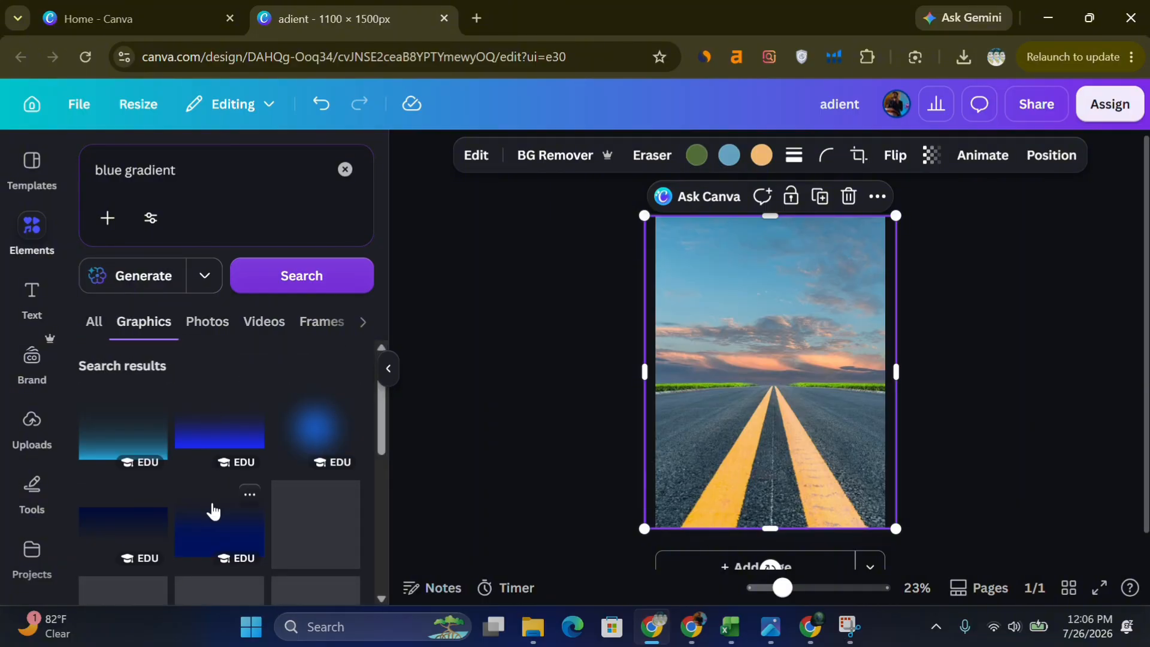
{"action": "scroll", "coordinate": [213, 506], "scroll_direction": "down", "scroll_amount": 2}
{"action": "scroll", "coordinate": [214, 506], "scroll_direction": "up", "scroll_amount": 2}
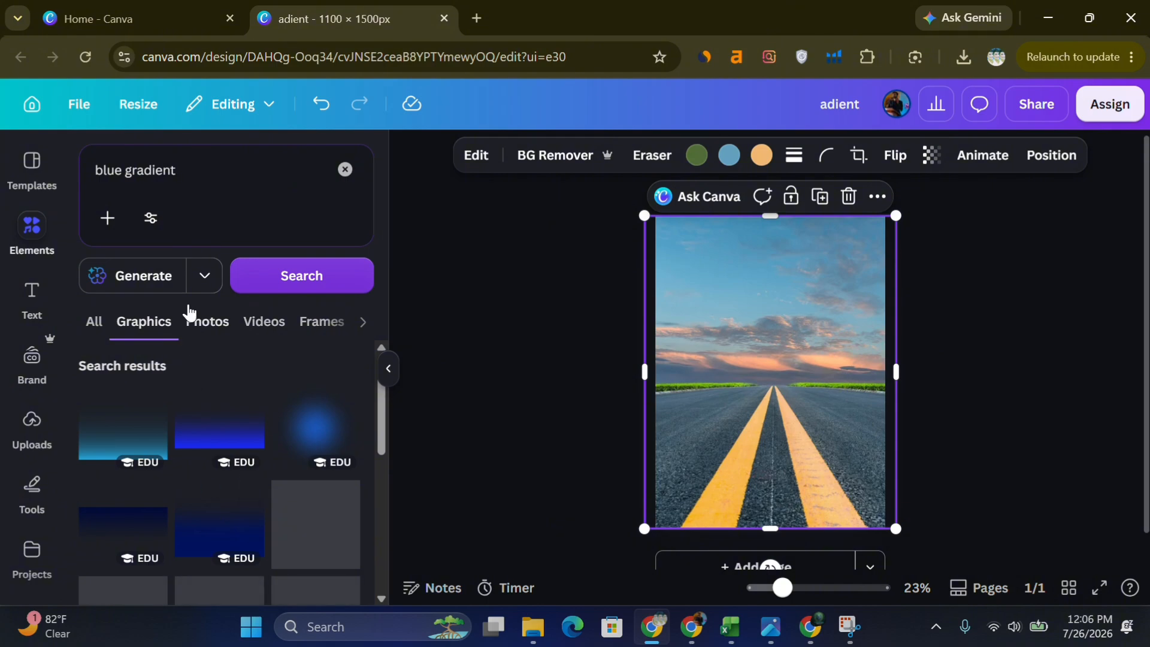
{"action": "left_click", "coordinate": [200, 324]}
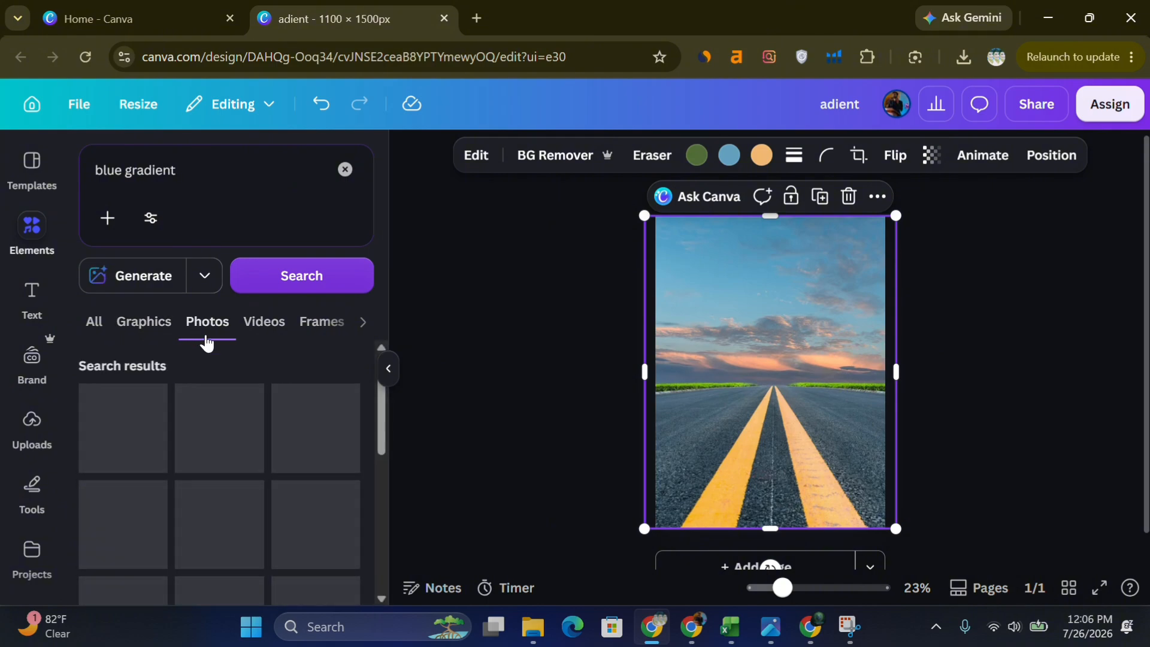
Add the blue radial gradient photo with dark navy corners on top of the road photo.
{"action": "scroll", "coordinate": [218, 501], "scroll_direction": "down", "scroll_amount": 2}
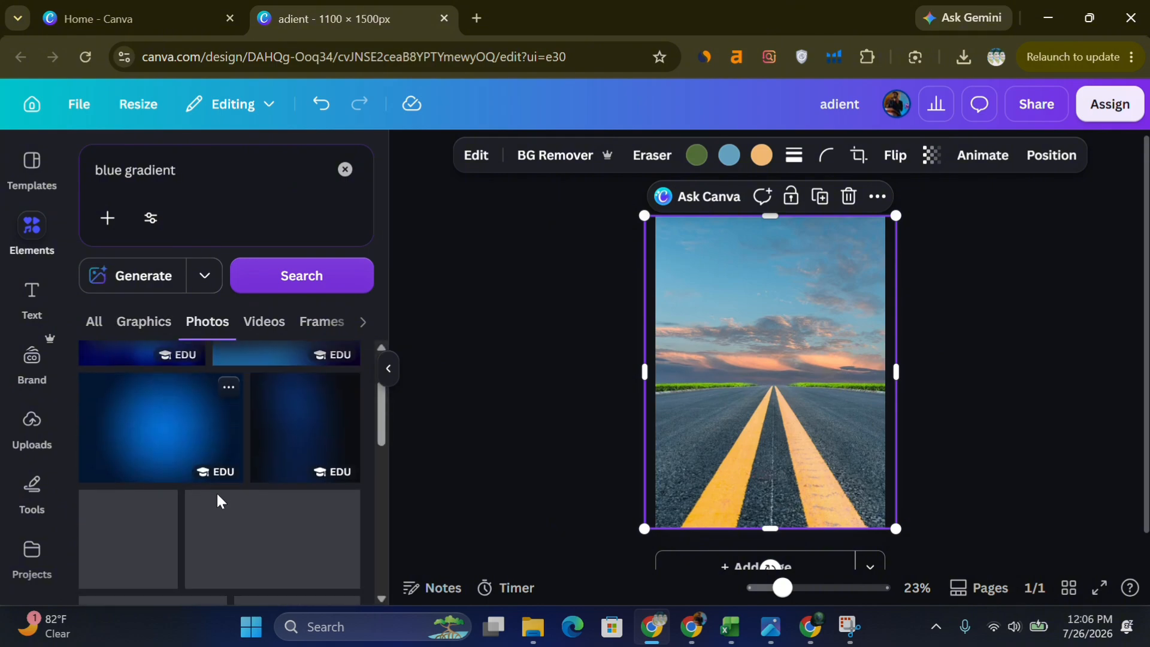
{"action": "scroll", "coordinate": [217, 502], "scroll_direction": "up", "scroll_amount": 1}
{"action": "scroll", "coordinate": [217, 502], "scroll_direction": "down", "scroll_amount": 5}
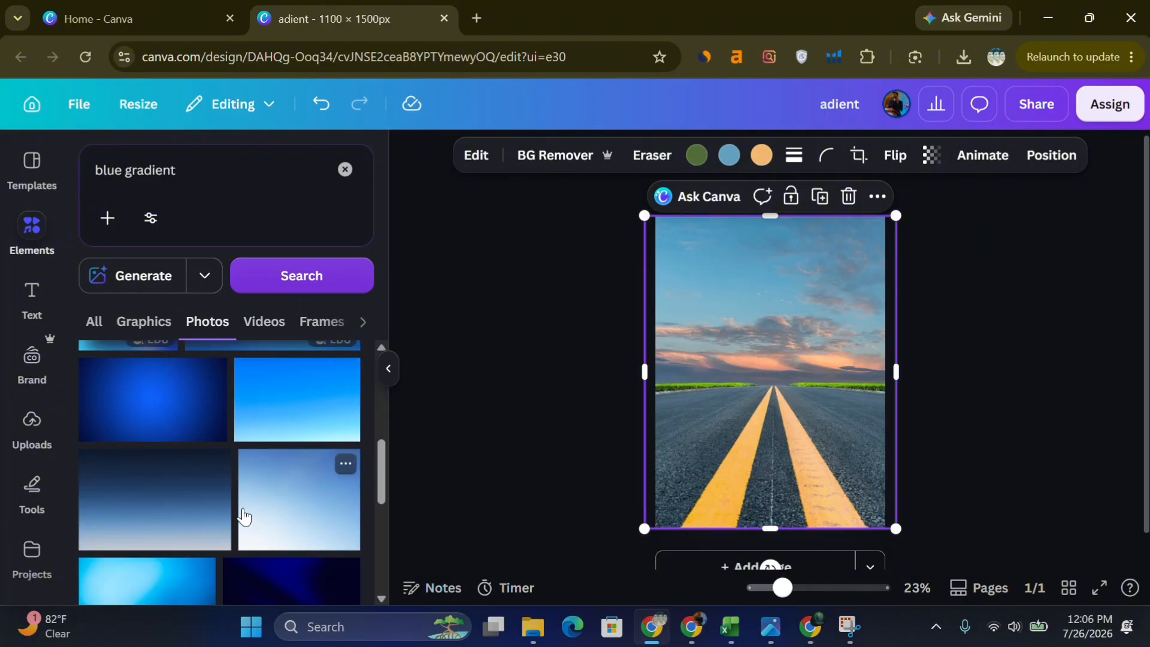
{"action": "scroll", "coordinate": [231, 531], "scroll_direction": "down", "scroll_amount": 3}
{"action": "scroll", "coordinate": [203, 497], "scroll_direction": "up", "scroll_amount": 3}
{"action": "left_click", "coordinate": [158, 415]}
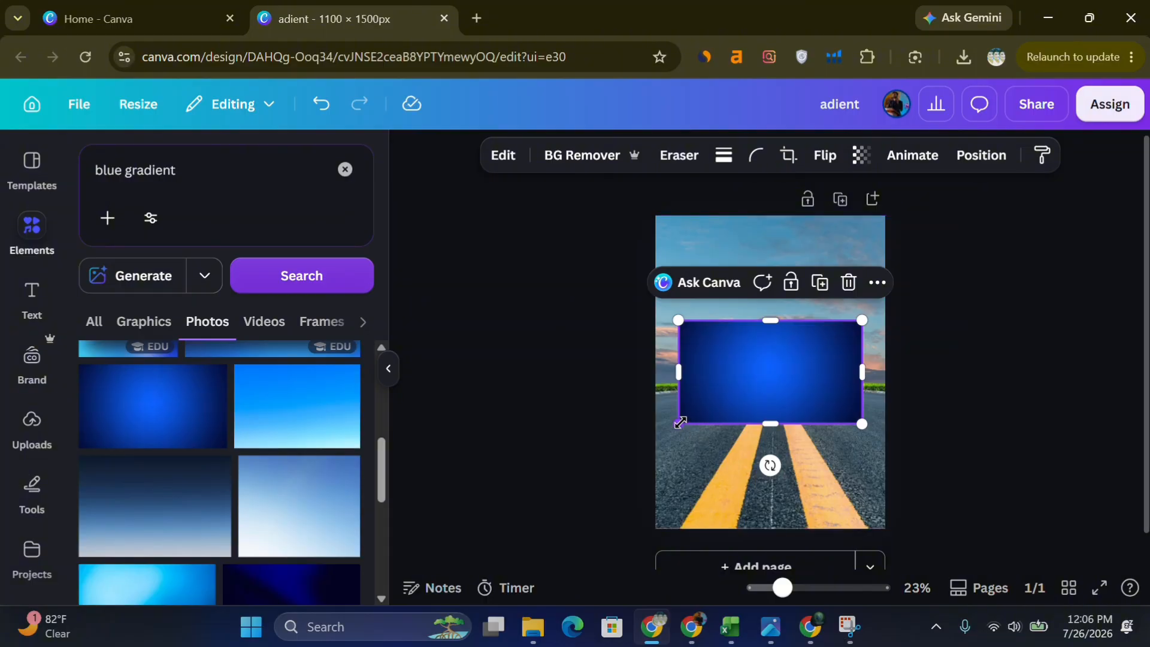
Enlarge the blue gradient to cover the whole page and set its transparency to 62.
{"action": "left_click_drag", "start_coordinate": [677, 423], "coordinate": [623, 455]}
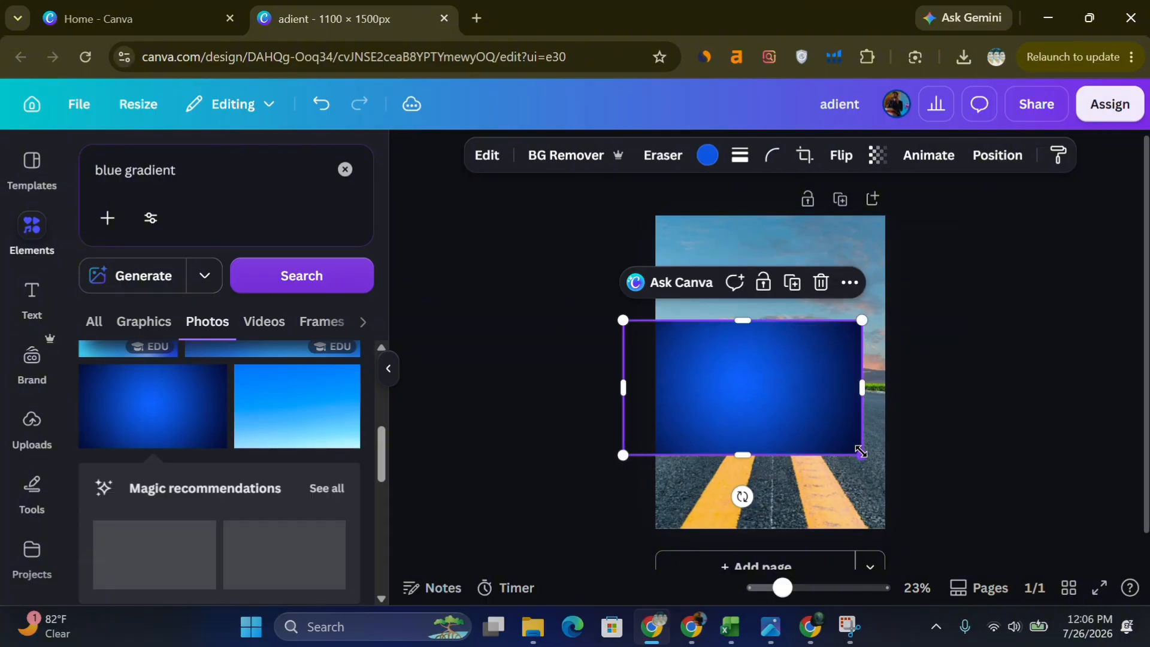
{"action": "left_click_drag", "start_coordinate": [861, 455], "coordinate": [909, 481]}
{"action": "left_click_drag", "start_coordinate": [769, 483], "coordinate": [769, 538]}
{"action": "left_click_drag", "start_coordinate": [761, 304], "coordinate": [753, 212]}
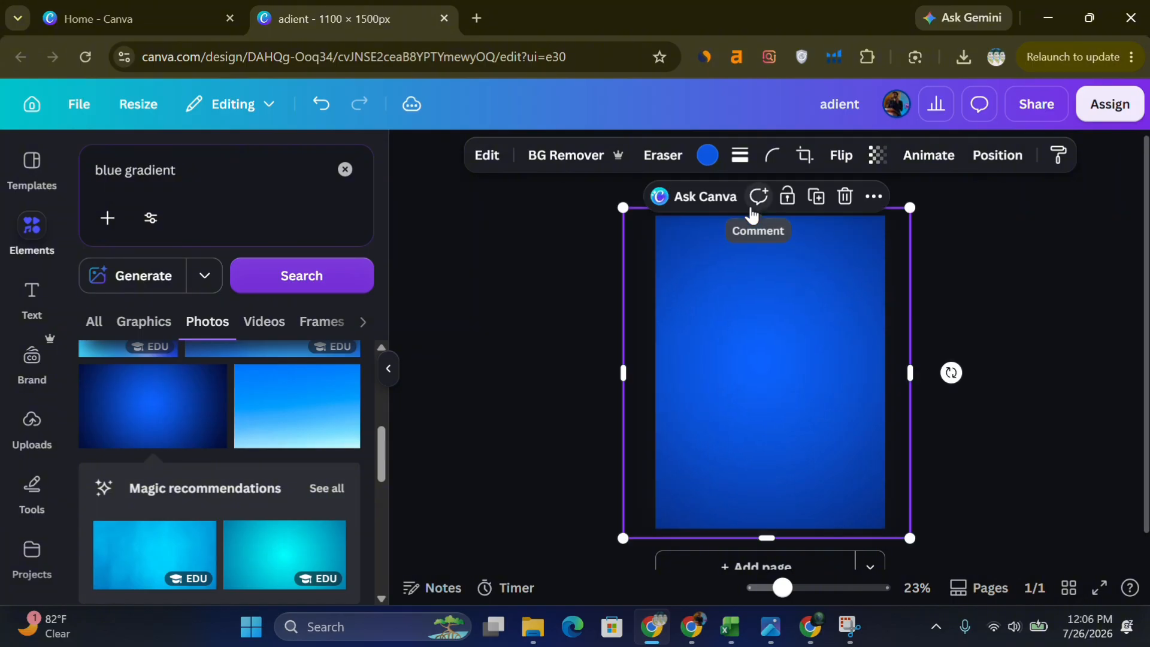
{"action": "left_click", "coordinate": [877, 155]}
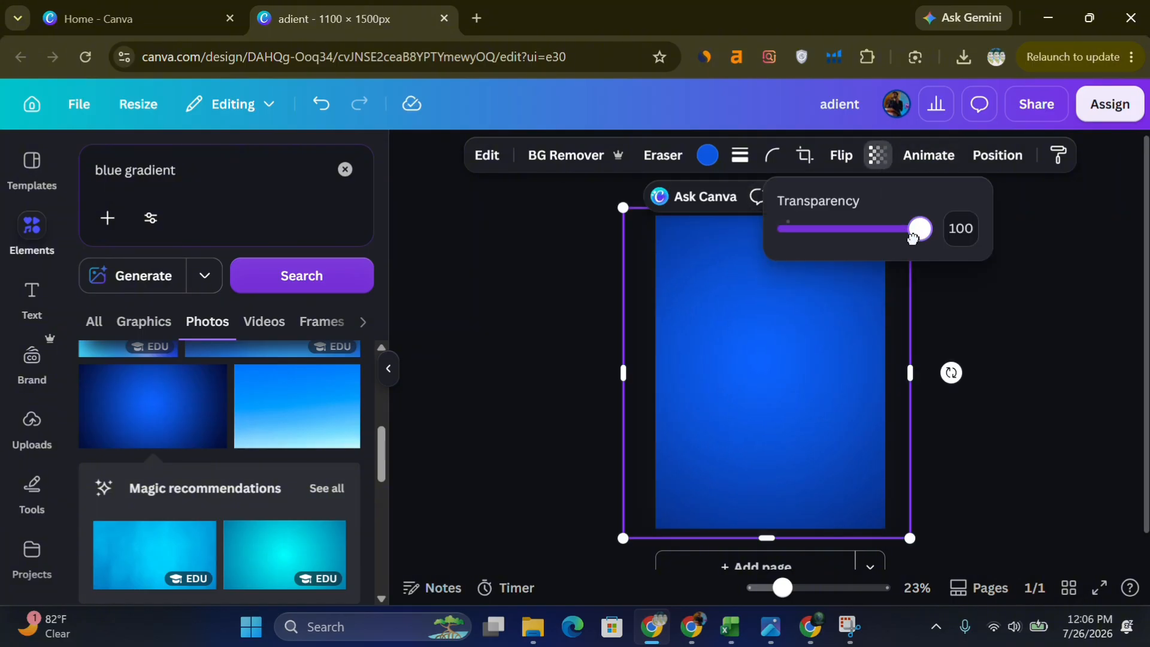
{"action": "left_click_drag", "start_coordinate": [912, 237], "coordinate": [868, 241]}
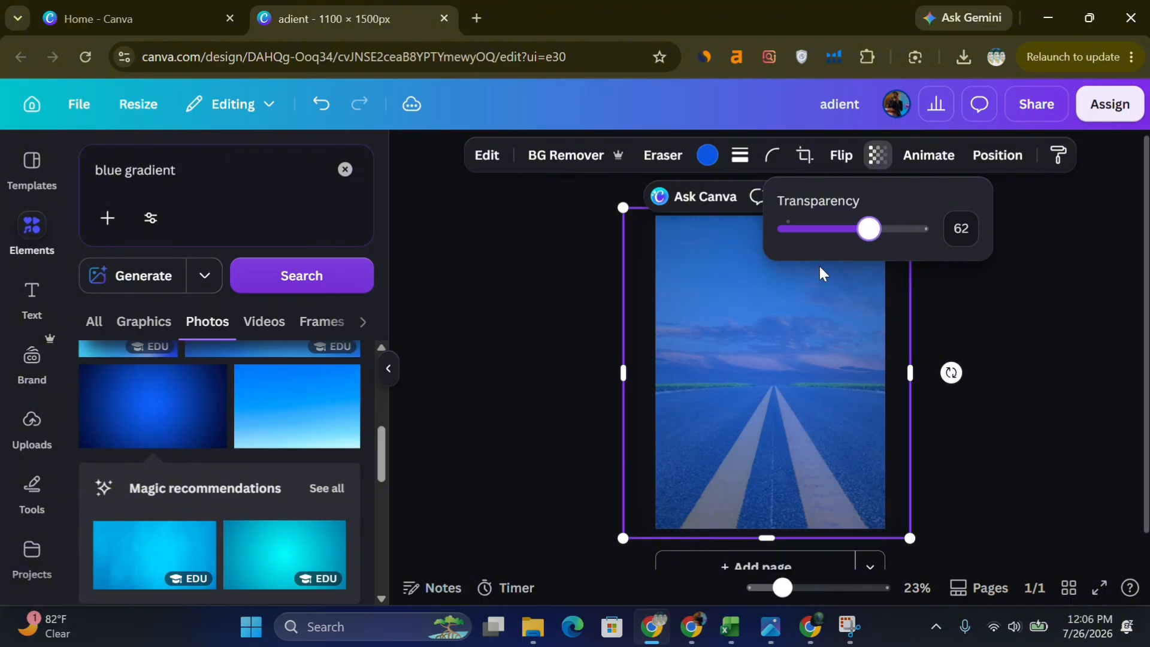
Search the elements for "sand" and limit the results to graphics.
{"action": "left_click", "coordinate": [513, 290]}
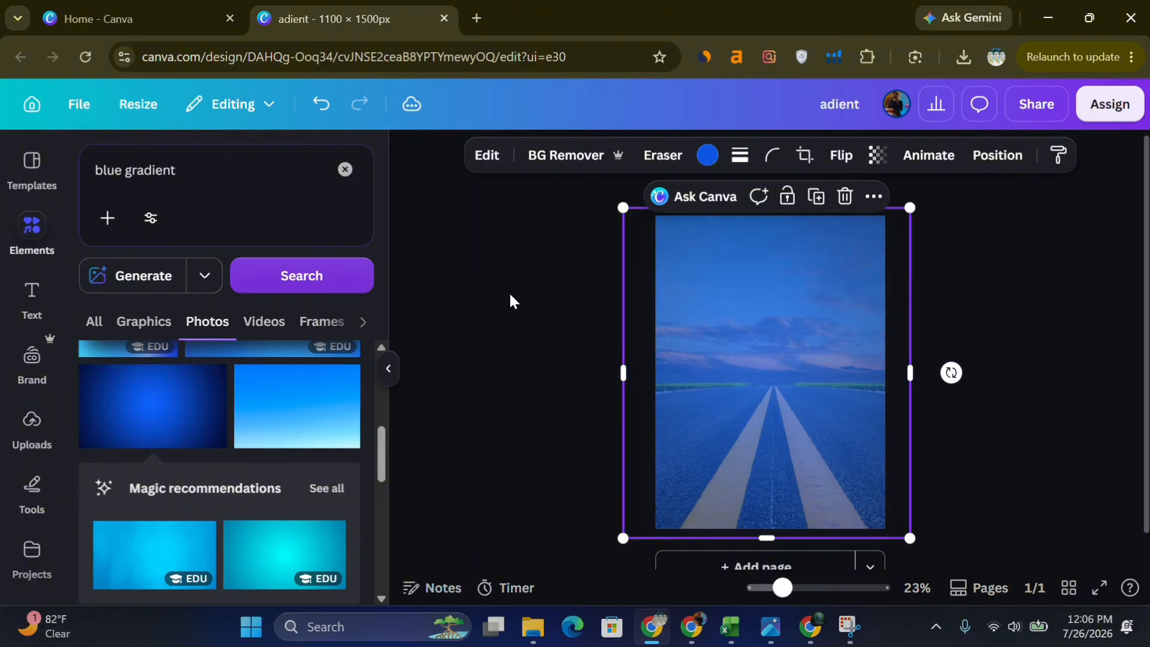
{"action": "left_click", "coordinate": [345, 170]}
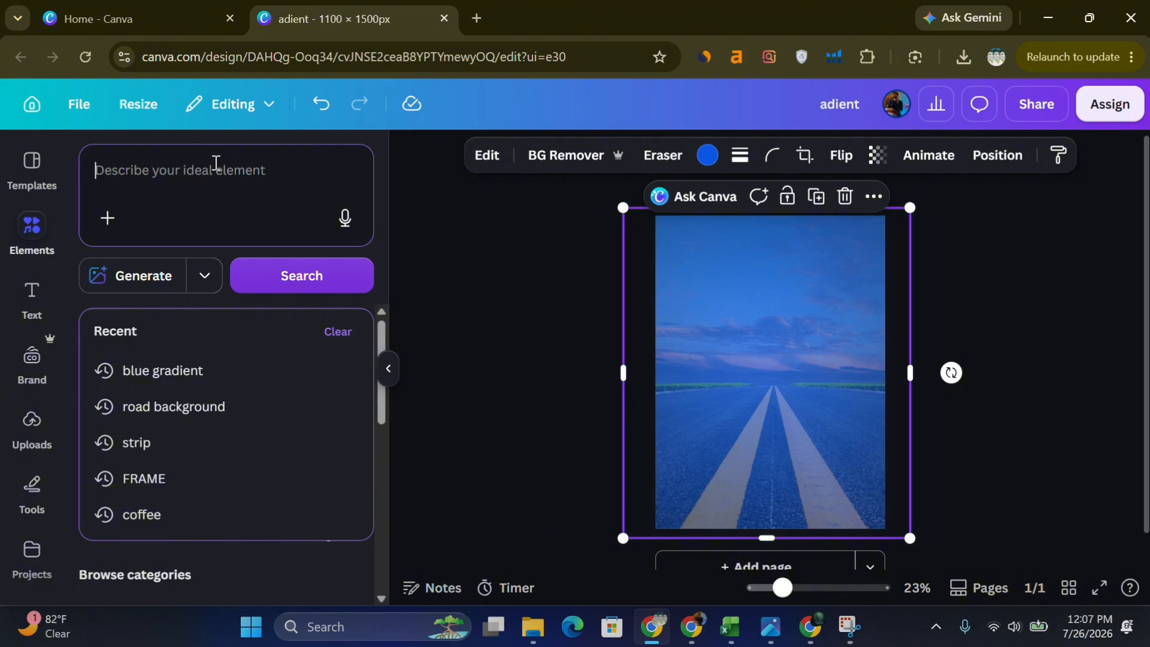
{"action": "type", "text": "and"}
{"action": "key", "text": "Return"}
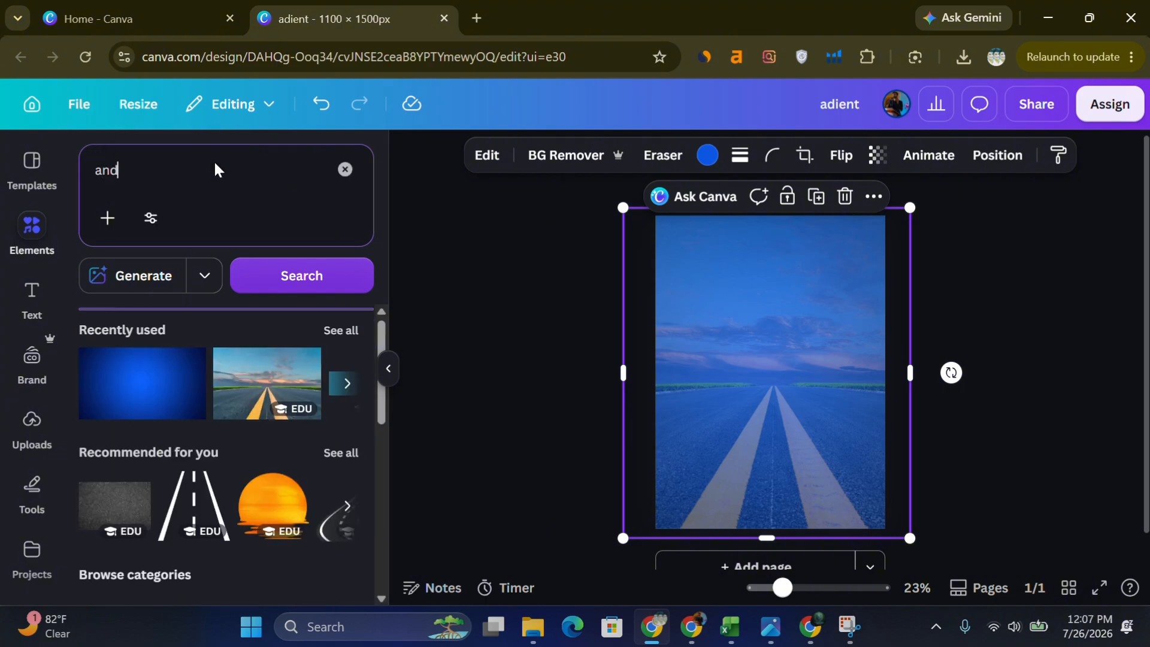
{"action": "key", "text": "BackSpace"}
{"action": "key", "text": "BackSpace"}
{"action": "key", "text": "BackSpace"}
{"action": "type", "text": "sand"}
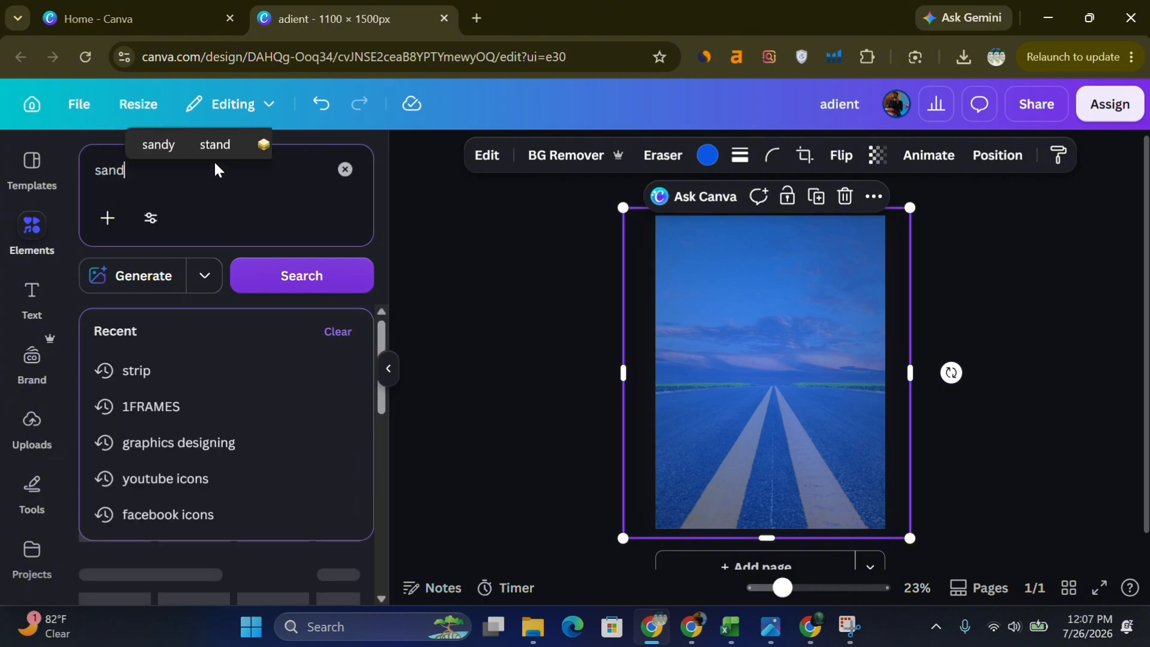
{"action": "key", "text": "Return"}
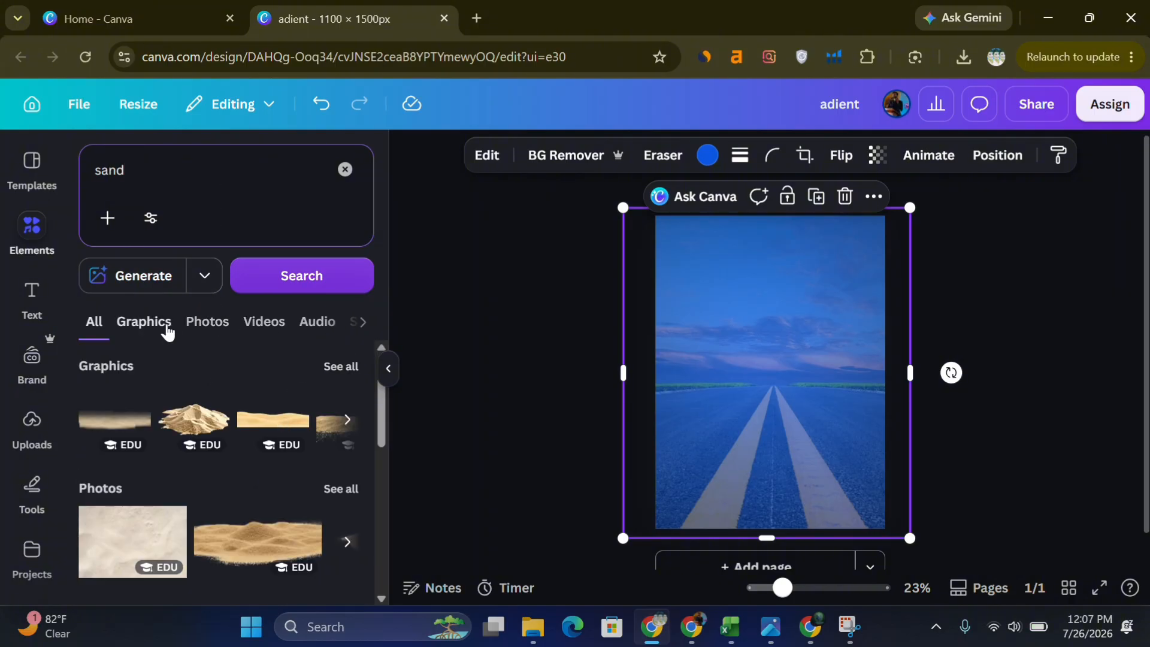
{"action": "left_click", "coordinate": [166, 329]}
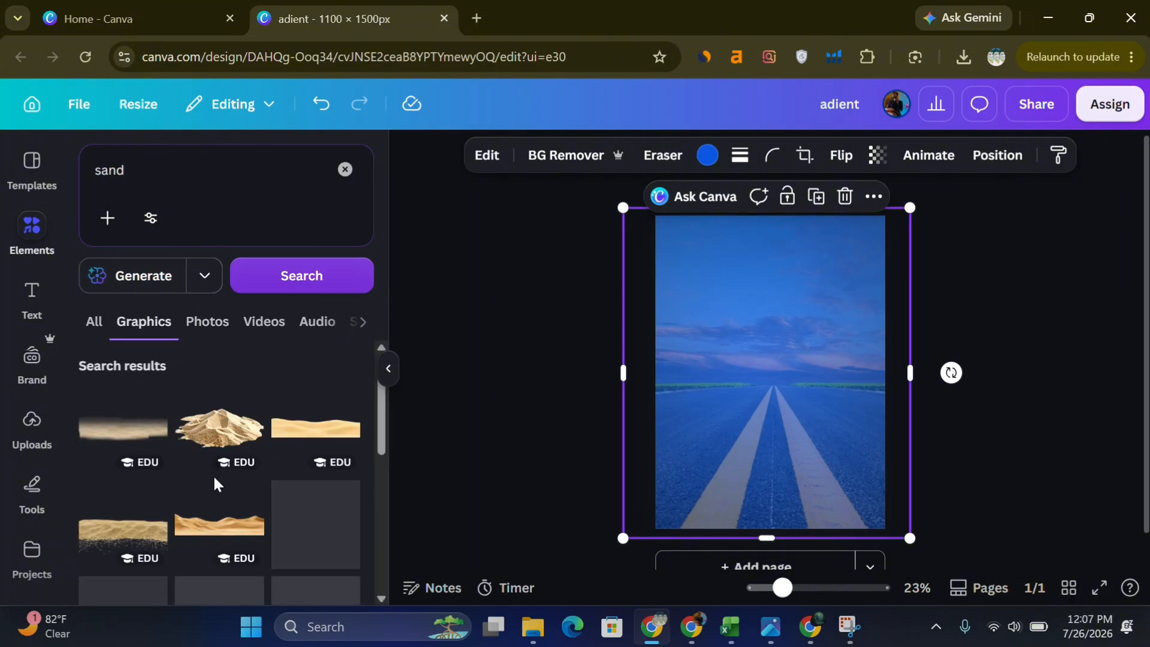
Add the sand strip graphic with loose grains scattered along its lower edge to the page.
{"action": "scroll", "coordinate": [235, 525], "scroll_direction": "down", "scroll_amount": 1}
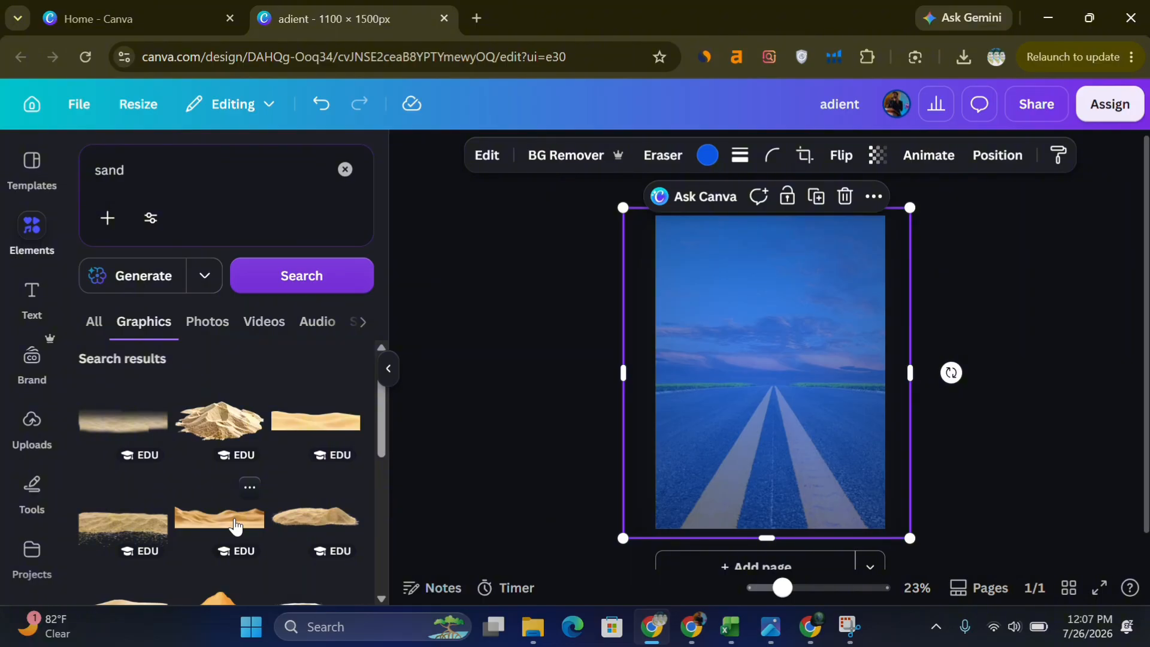
{"action": "scroll", "coordinate": [235, 524], "scroll_direction": "down", "scroll_amount": 2}
{"action": "left_click", "coordinate": [124, 438]}
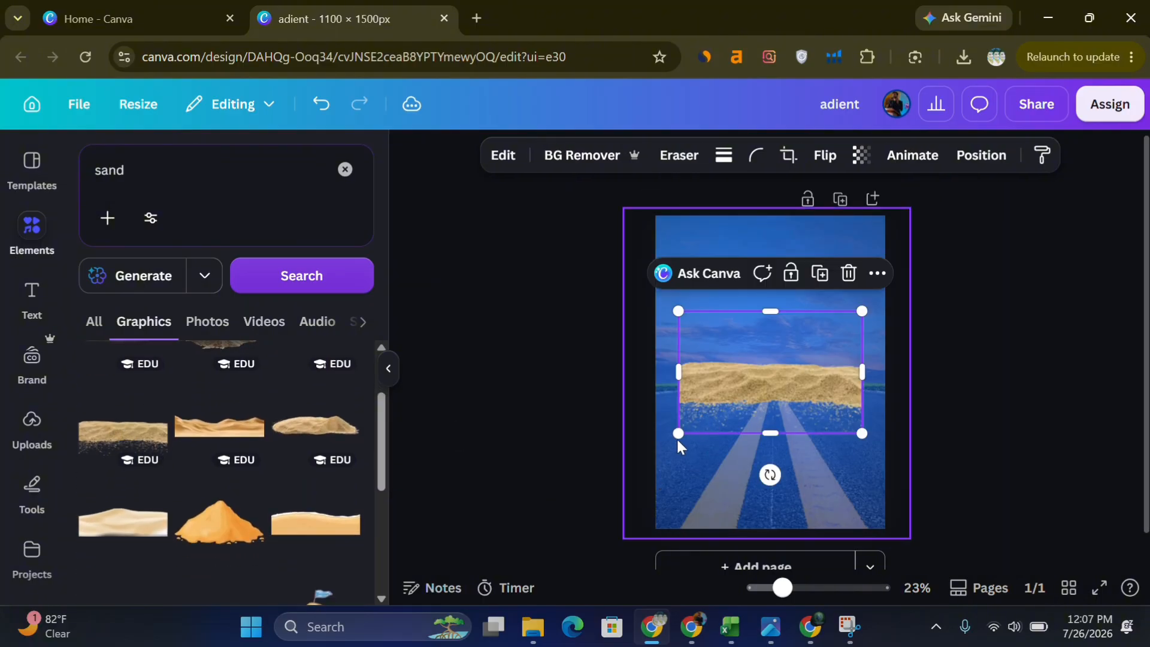
Enlarge the sand strip to slightly more than the page width and place it along the page's bottom edge.
{"action": "left_click_drag", "start_coordinate": [673, 436], "coordinate": [651, 451]}
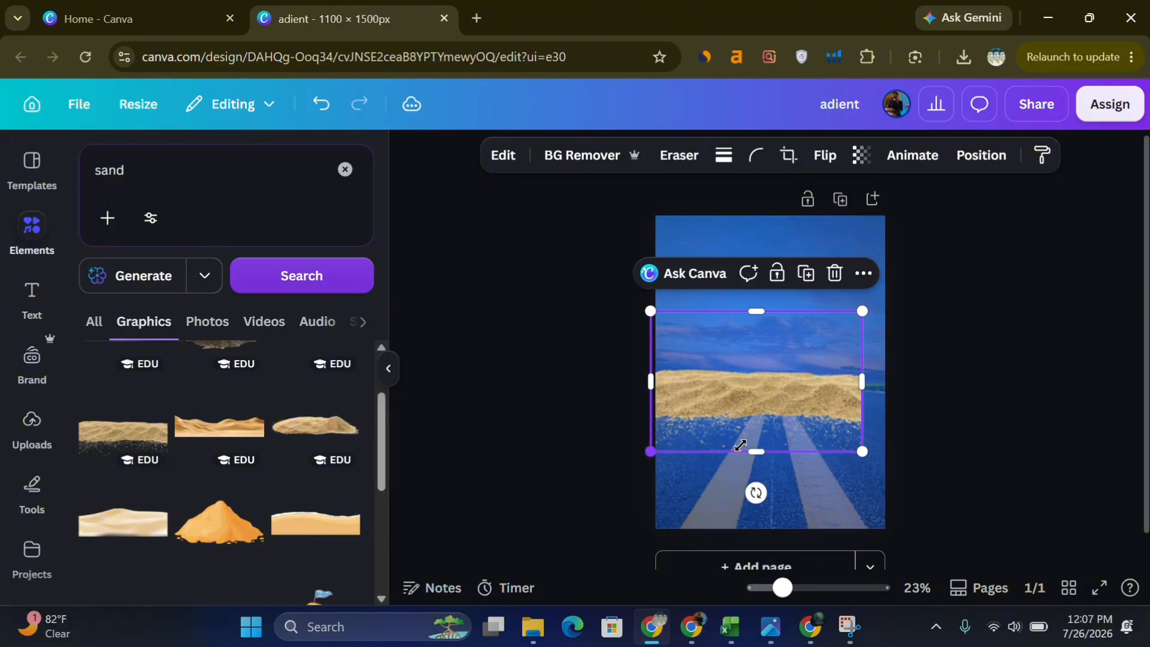
{"action": "left_click_drag", "start_coordinate": [863, 451], "coordinate": [896, 474]}
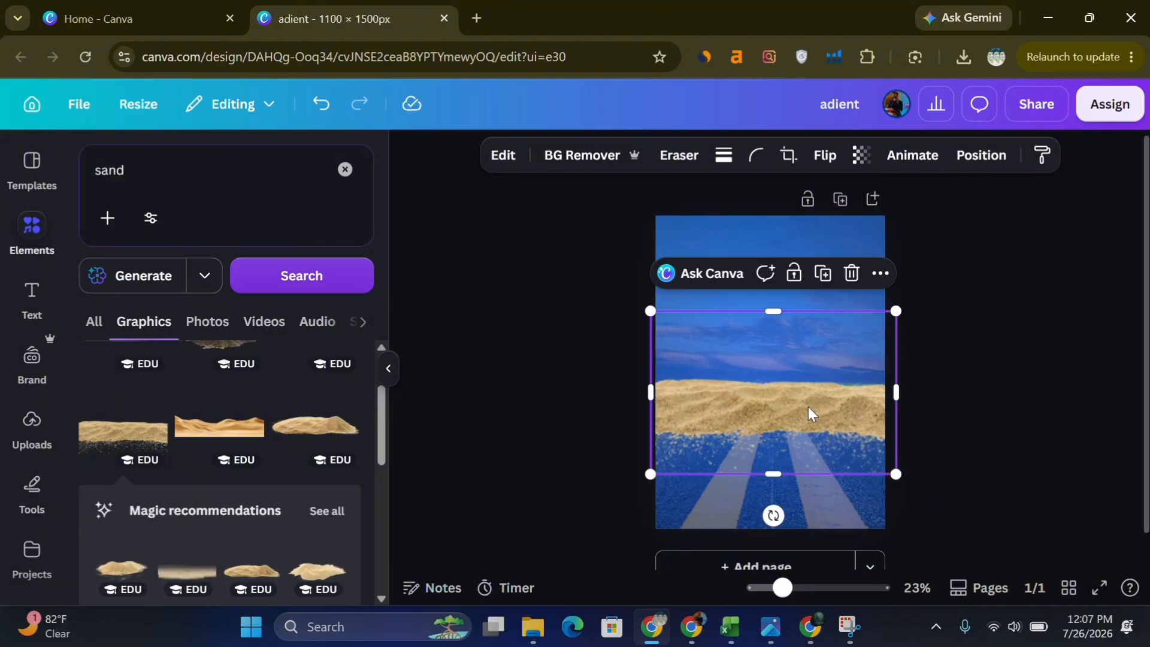
{"action": "left_click_drag", "start_coordinate": [808, 441], "coordinate": [810, 512]}
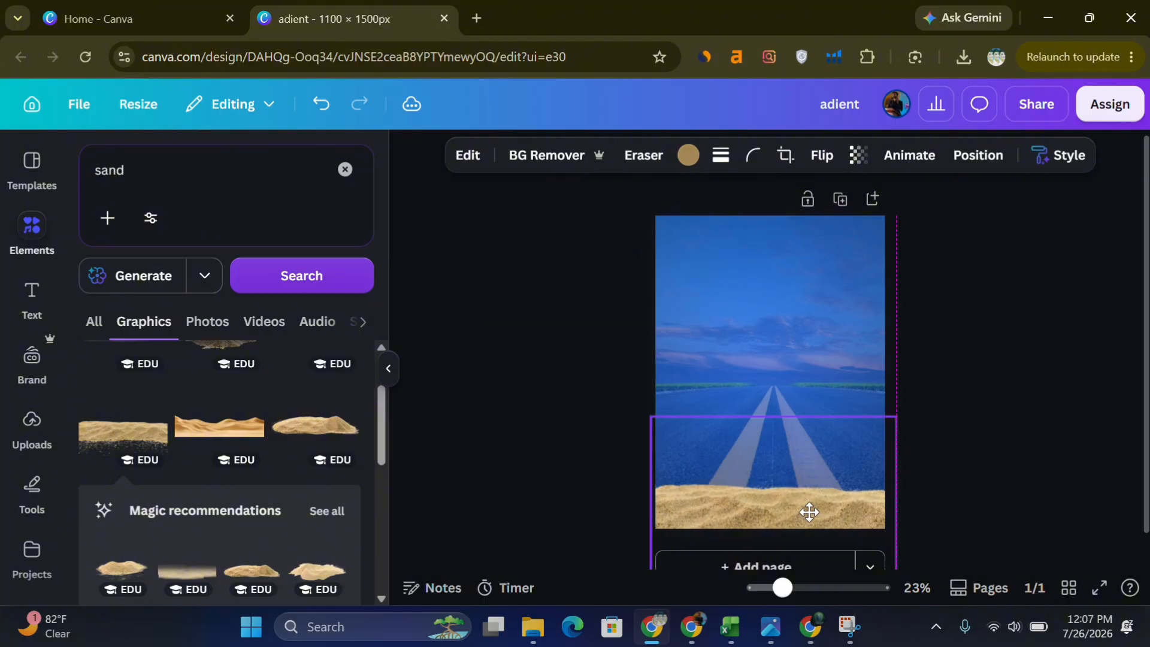
{"action": "left_click", "coordinate": [529, 405]}
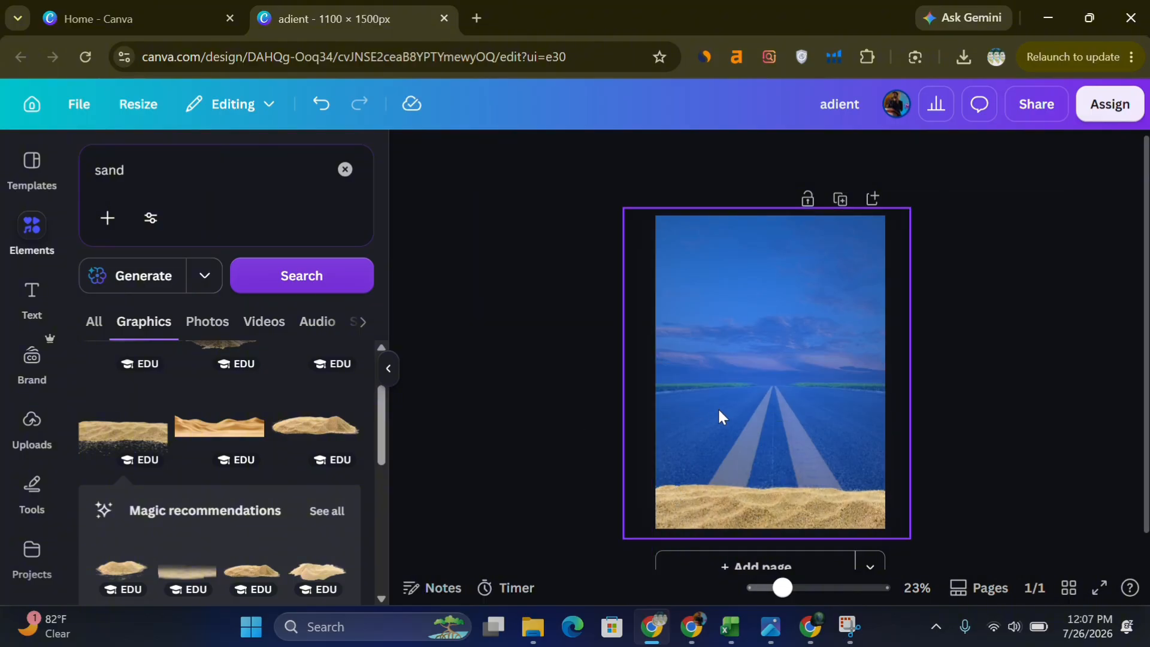
Search the elements for "runner" and limit the results to photos.
{"action": "left_click", "coordinate": [344, 170]}
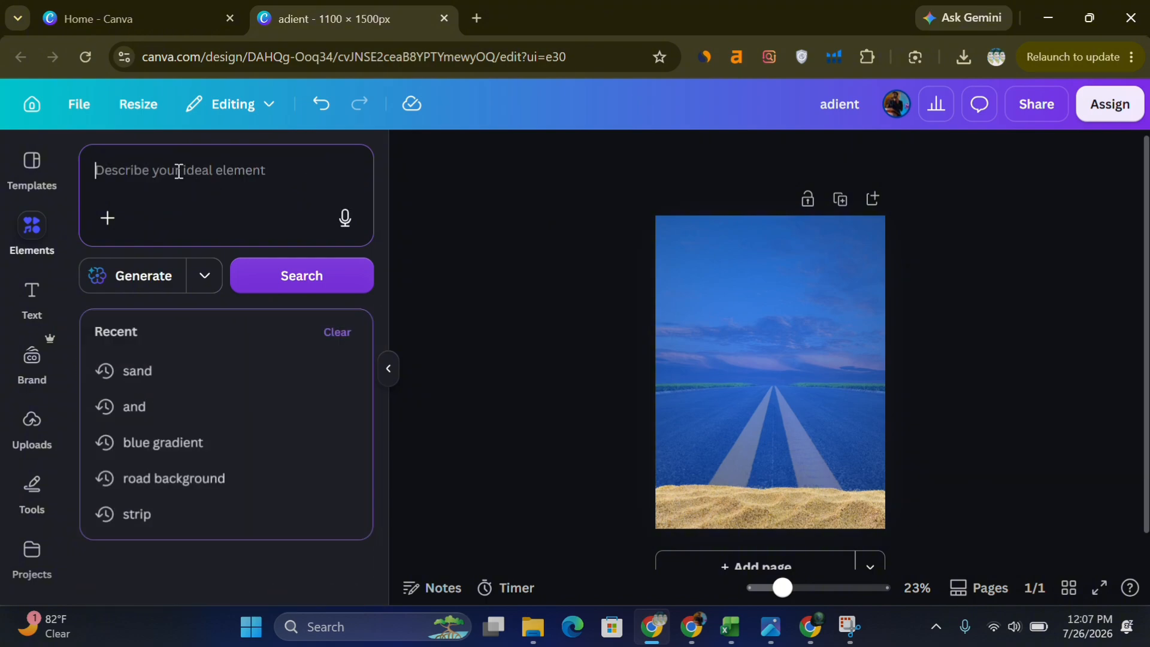
{"action": "type", "text": "runner"}
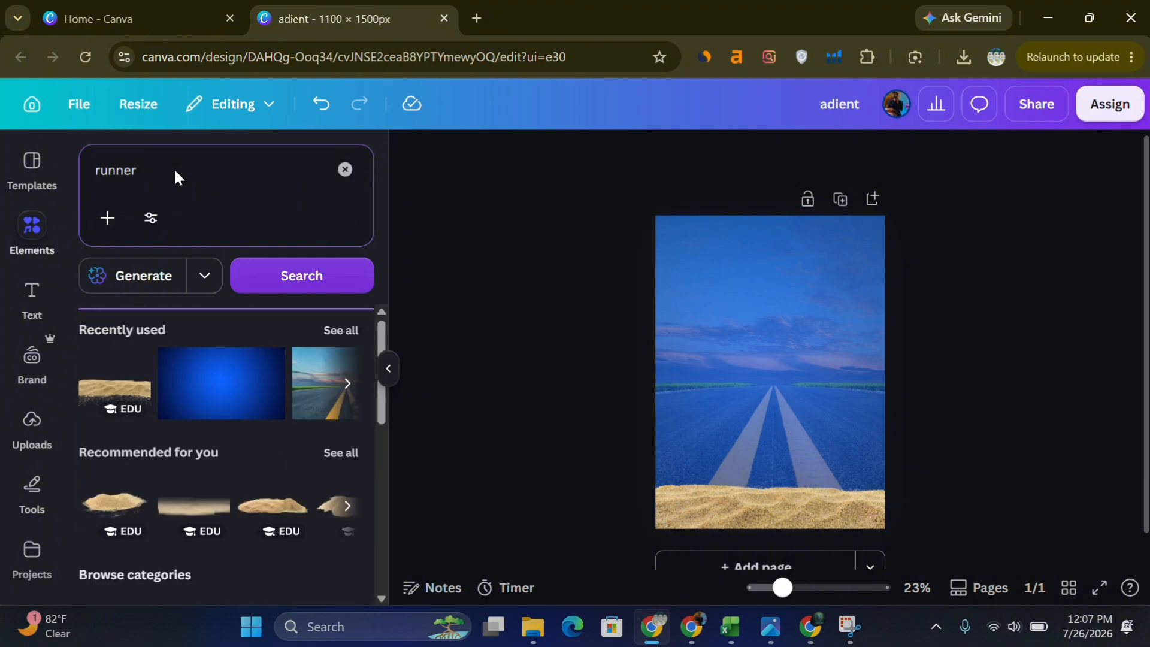
{"action": "key", "text": "Return"}
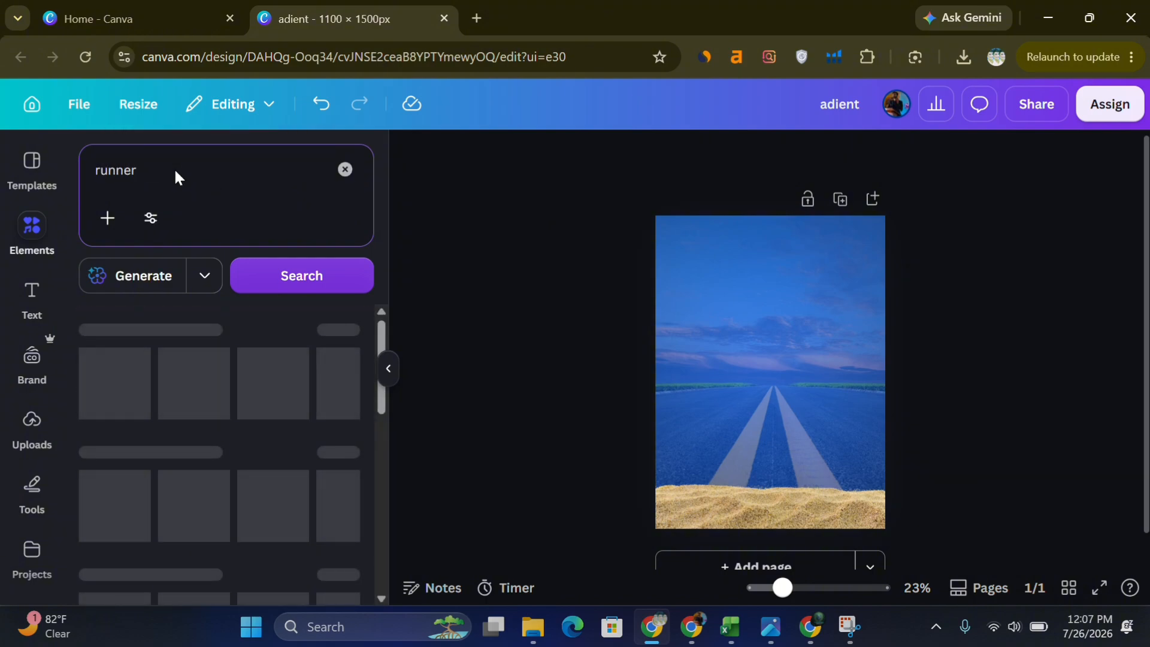
{"action": "left_click", "coordinate": [207, 324]}
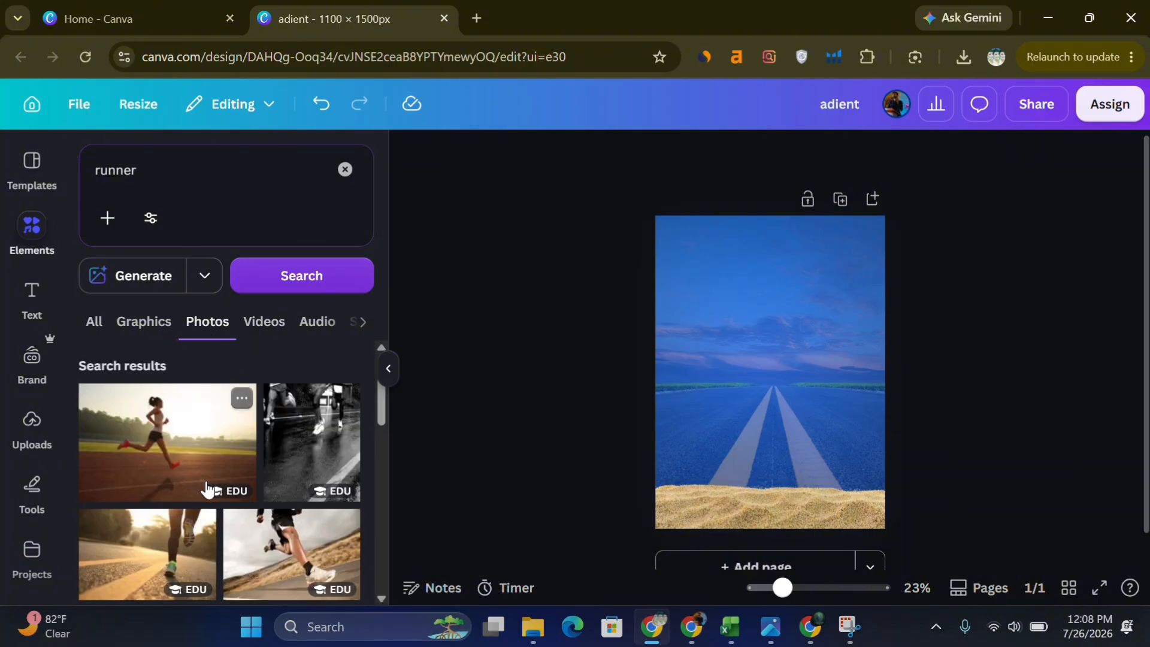
Add the photo of the woman in a yellow top crouching at the start of a running track.
{"action": "scroll", "coordinate": [228, 506], "scroll_direction": "down", "scroll_amount": 5}
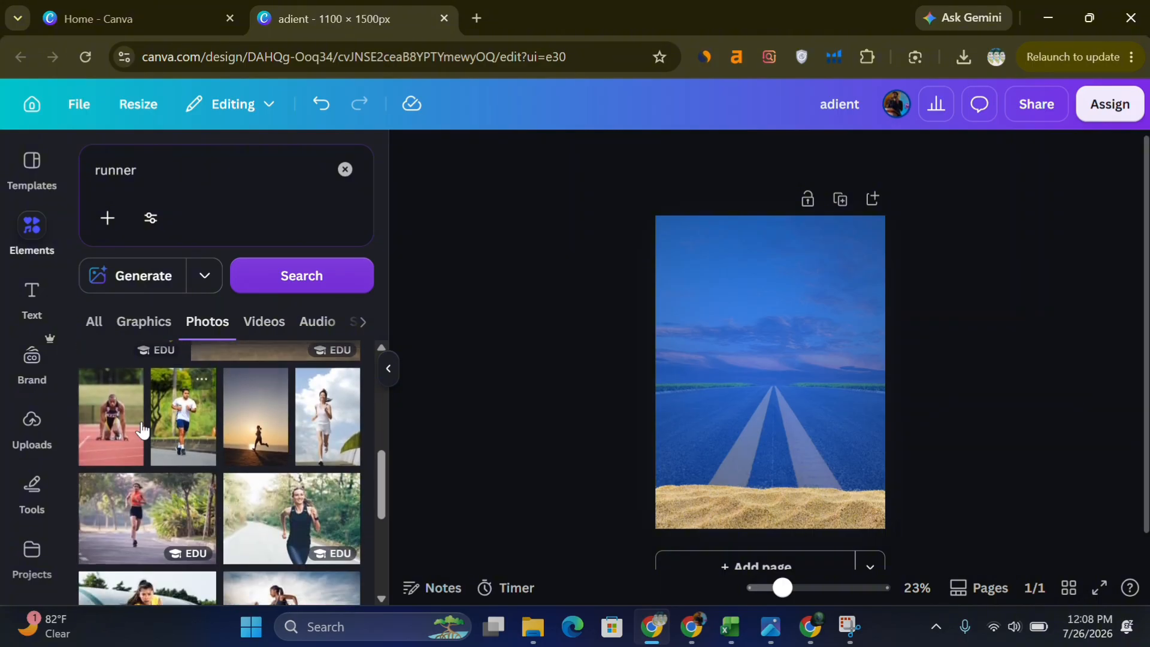
{"action": "scroll", "coordinate": [118, 426], "scroll_direction": "down", "scroll_amount": 3}
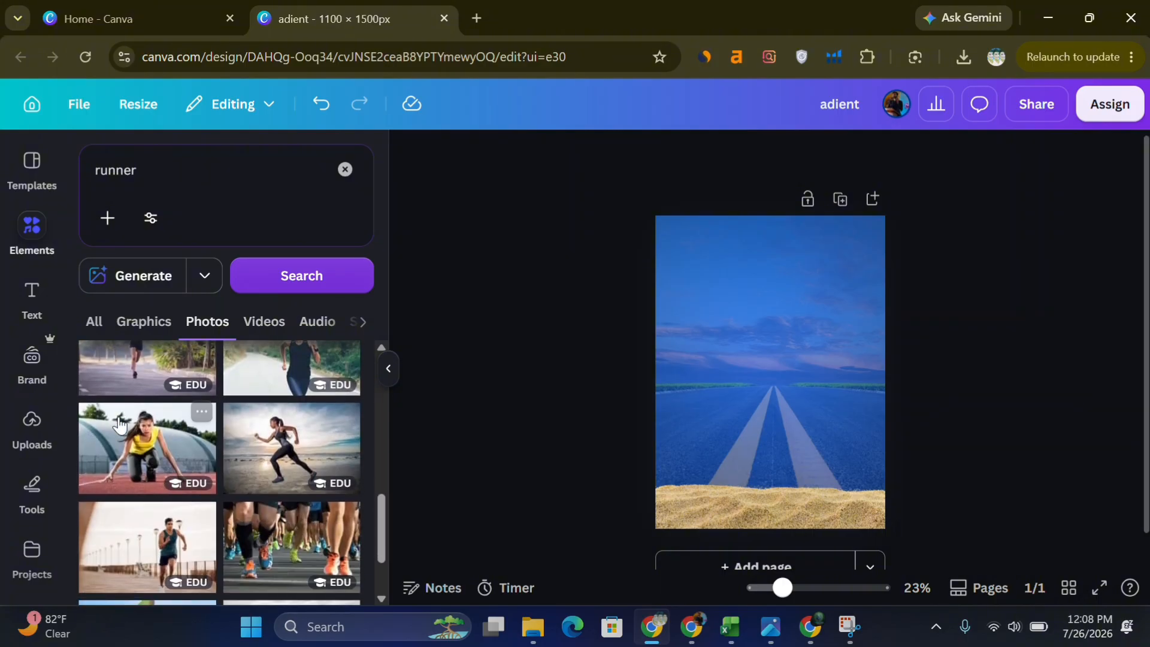
{"action": "left_click", "coordinate": [163, 448]}
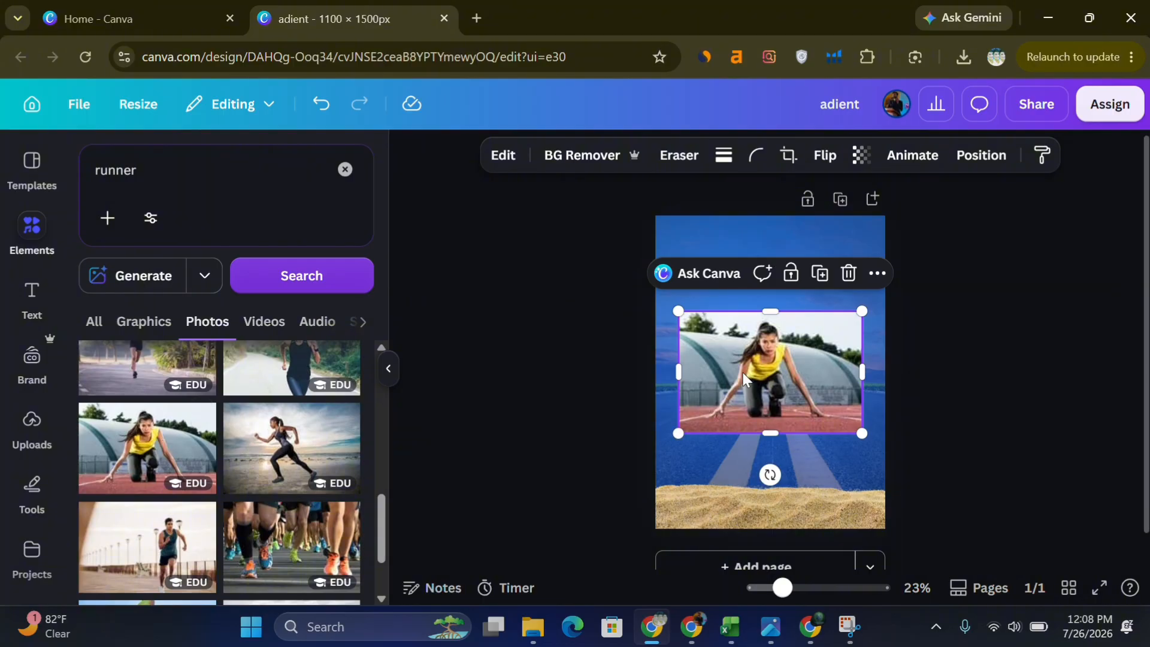
Enlarge the runner photo to just over the page width at the page's bottom edge and remove its background.
{"action": "left_click_drag", "start_coordinate": [742, 372], "coordinate": [740, 444]}
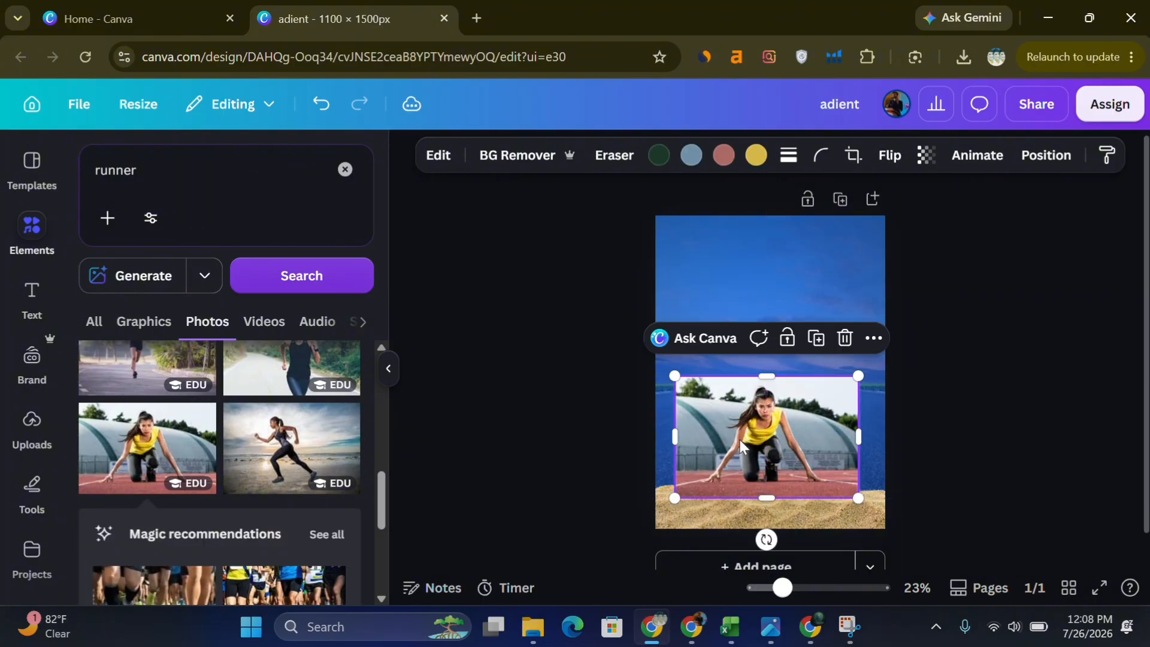
{"action": "left_click_drag", "start_coordinate": [856, 378], "coordinate": [919, 330]}
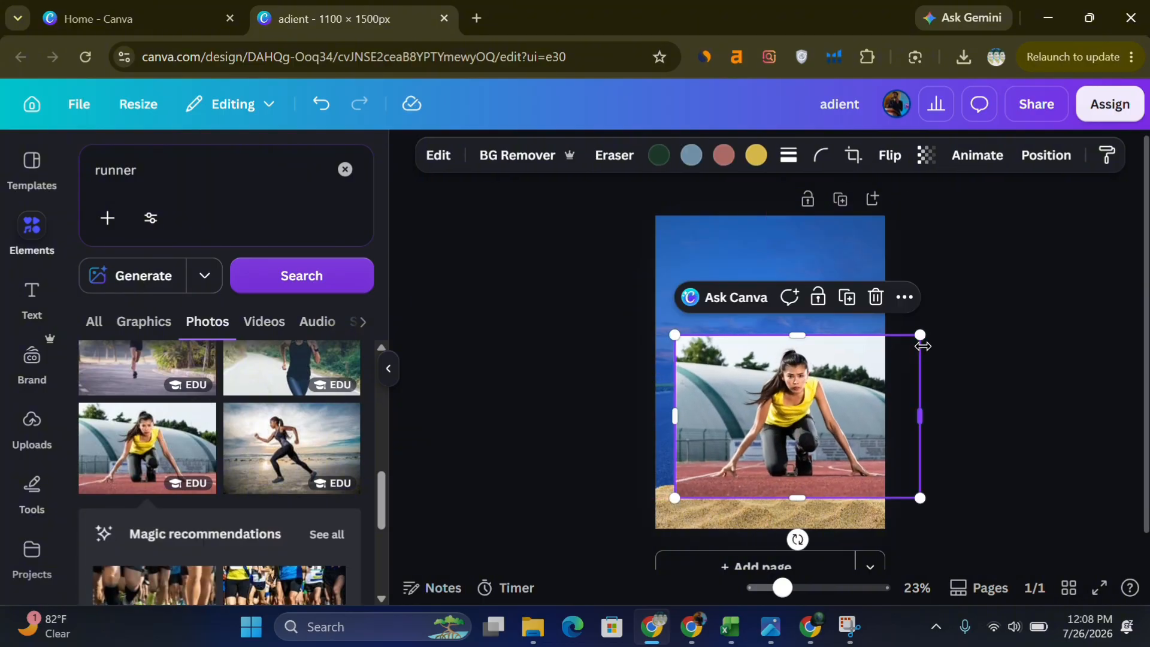
{"action": "left_click_drag", "start_coordinate": [790, 382], "coordinate": [765, 413]}
{"action": "left_click", "coordinate": [541, 157]}
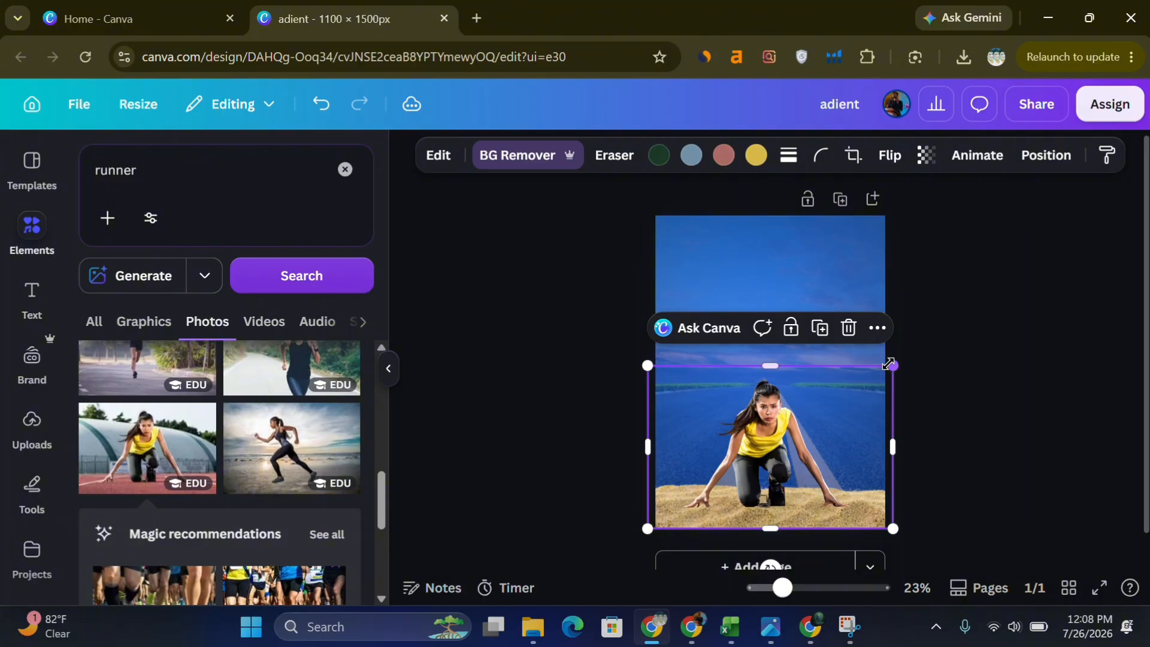
Enlarge the runner cutout further and centre it so both hands rest on the sand near the page's sides.
{"action": "left_click_drag", "start_coordinate": [897, 366], "coordinate": [933, 342]}
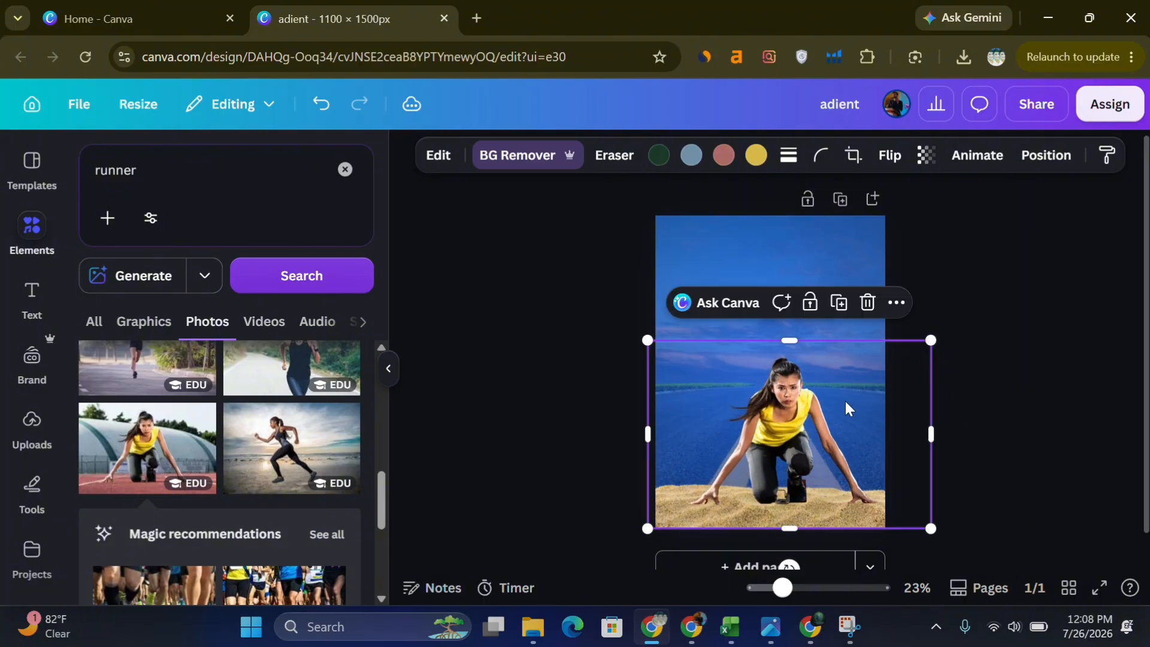
{"action": "left_click_drag", "start_coordinate": [782, 408], "coordinate": [766, 409]}
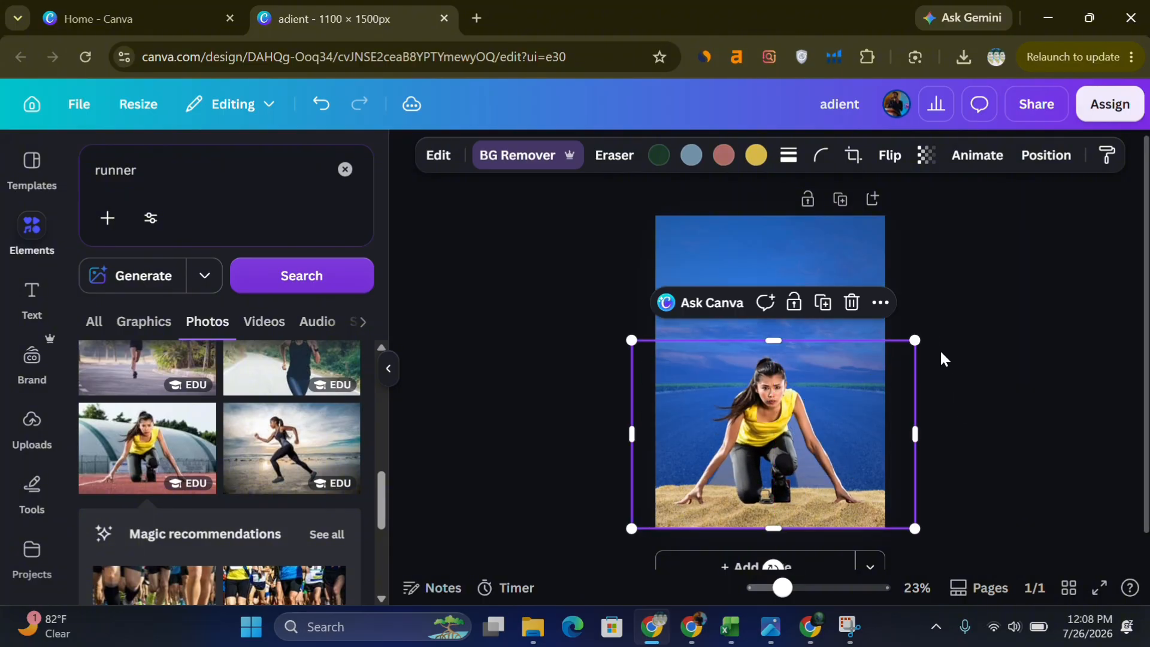
{"action": "left_click_drag", "start_coordinate": [914, 340], "coordinate": [941, 323]}
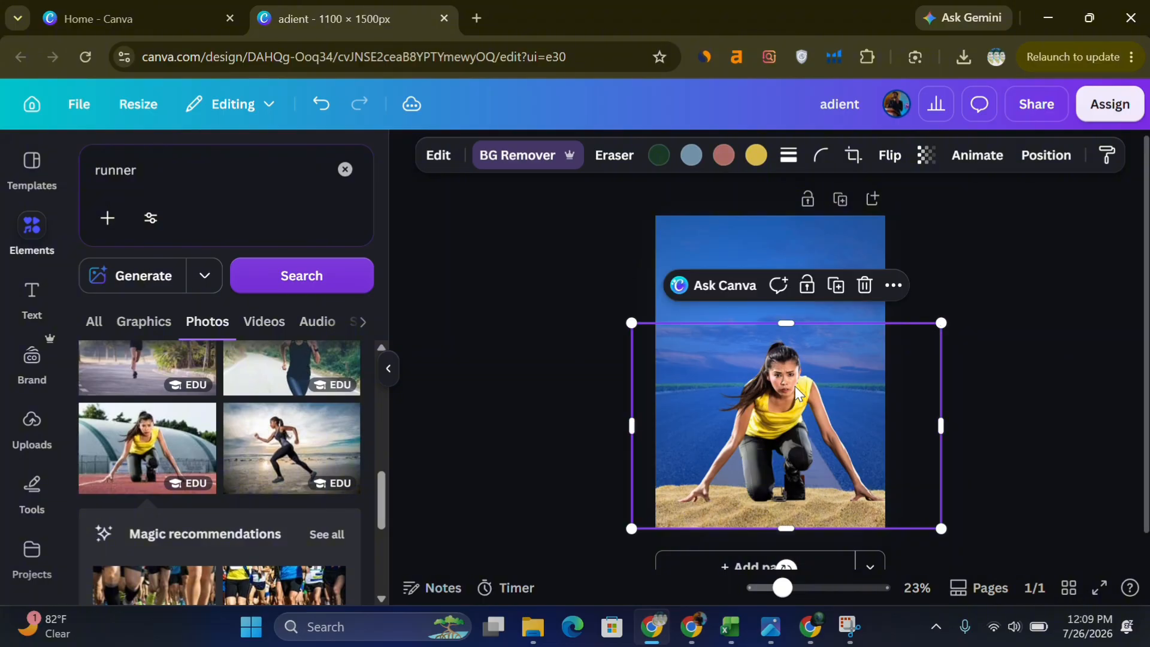
{"action": "left_click_drag", "start_coordinate": [797, 392], "coordinate": [785, 396]}
{"action": "left_click", "coordinate": [1124, 375]}
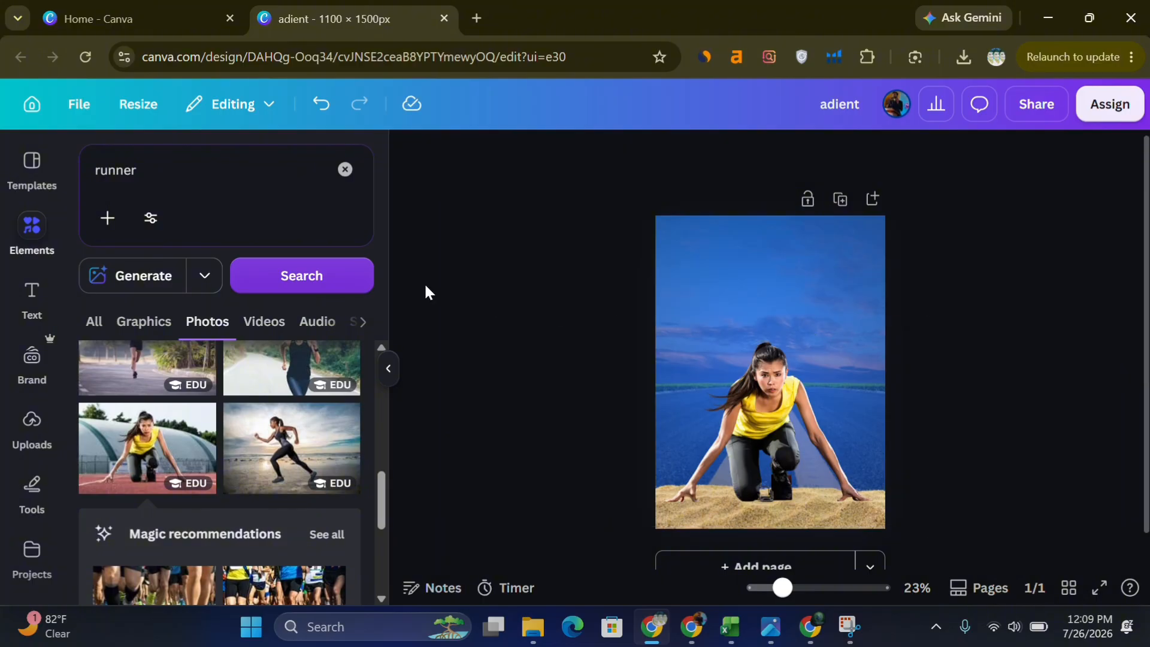
Add a heading reading "Are You Ready" and place it above the runner near the top of the page.
{"action": "left_click", "coordinate": [43, 316]}
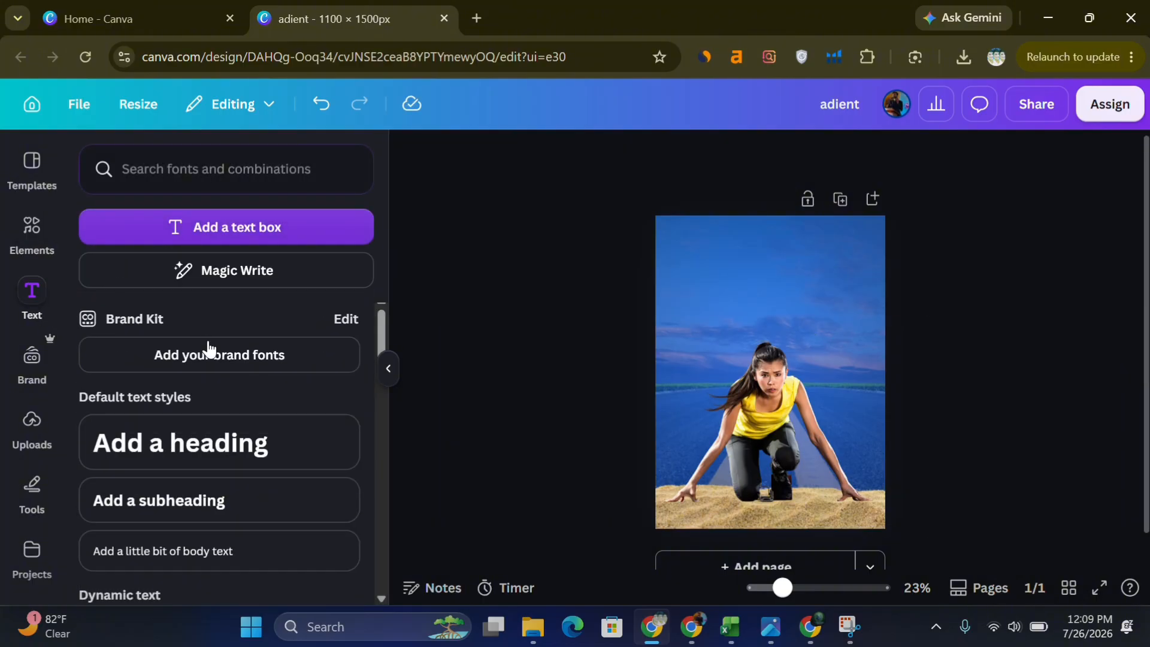
{"action": "left_click", "coordinate": [229, 450]}
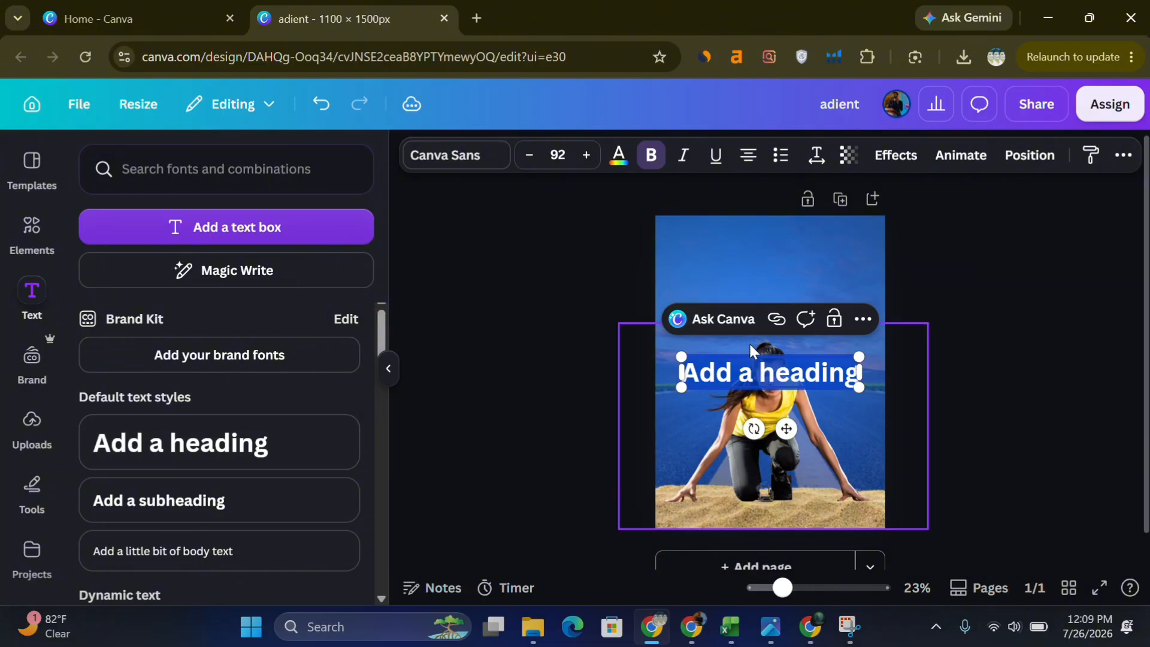
{"action": "type", "text": "A"}
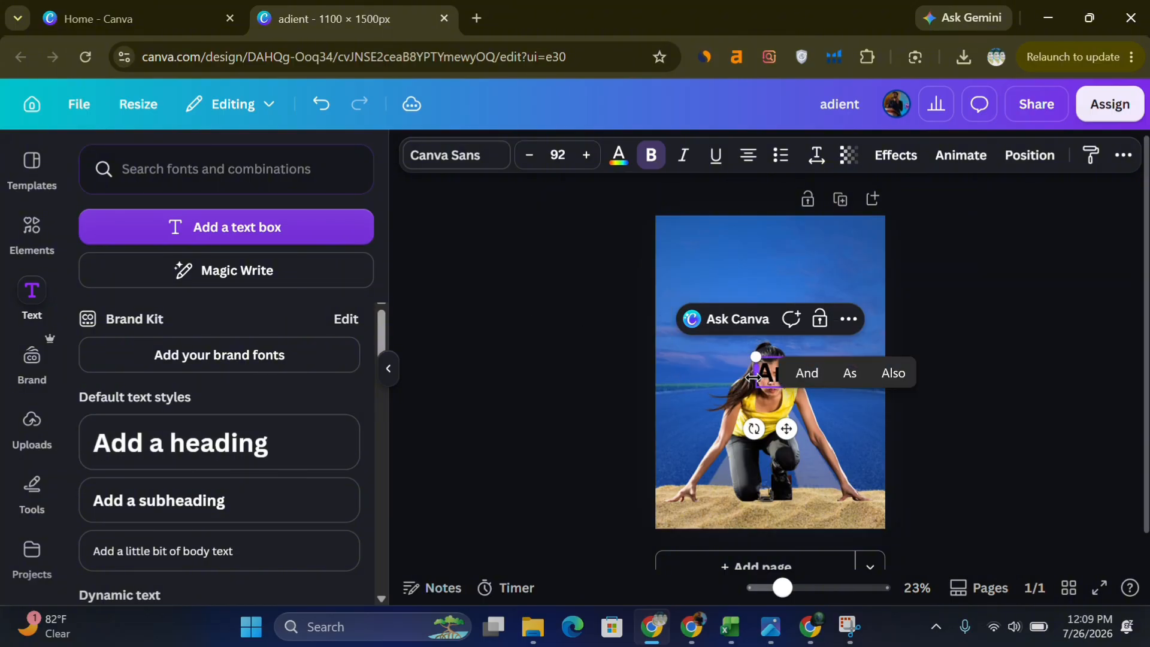
{"action": "type", "text": "re You"}
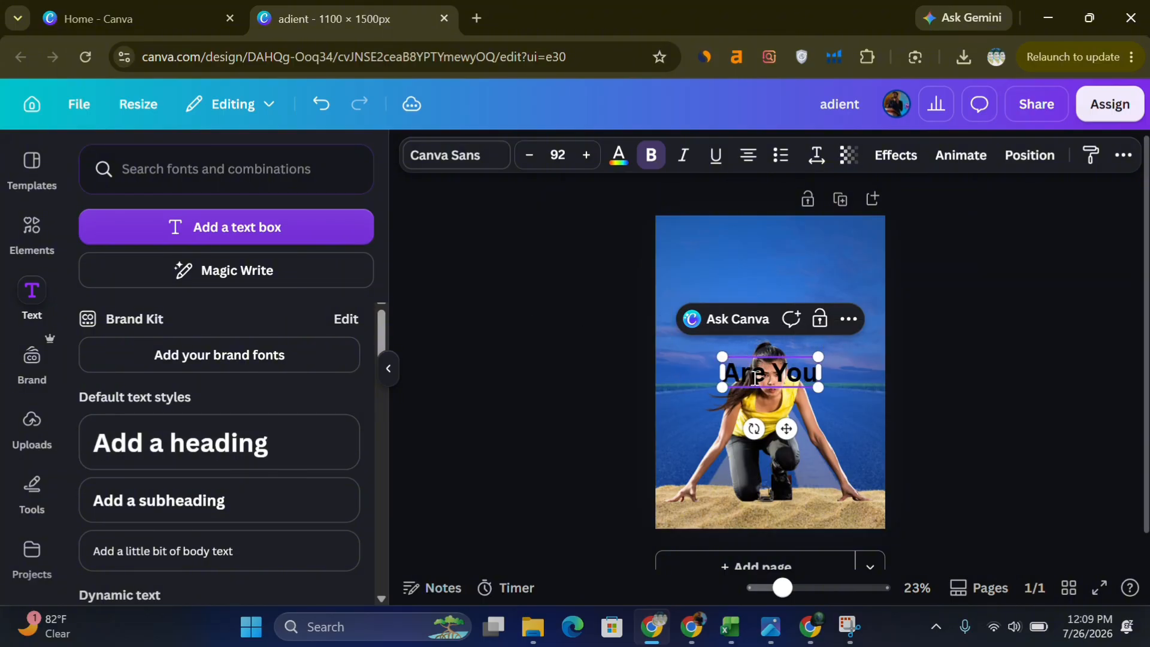
{"action": "type", "text": " Ready"}
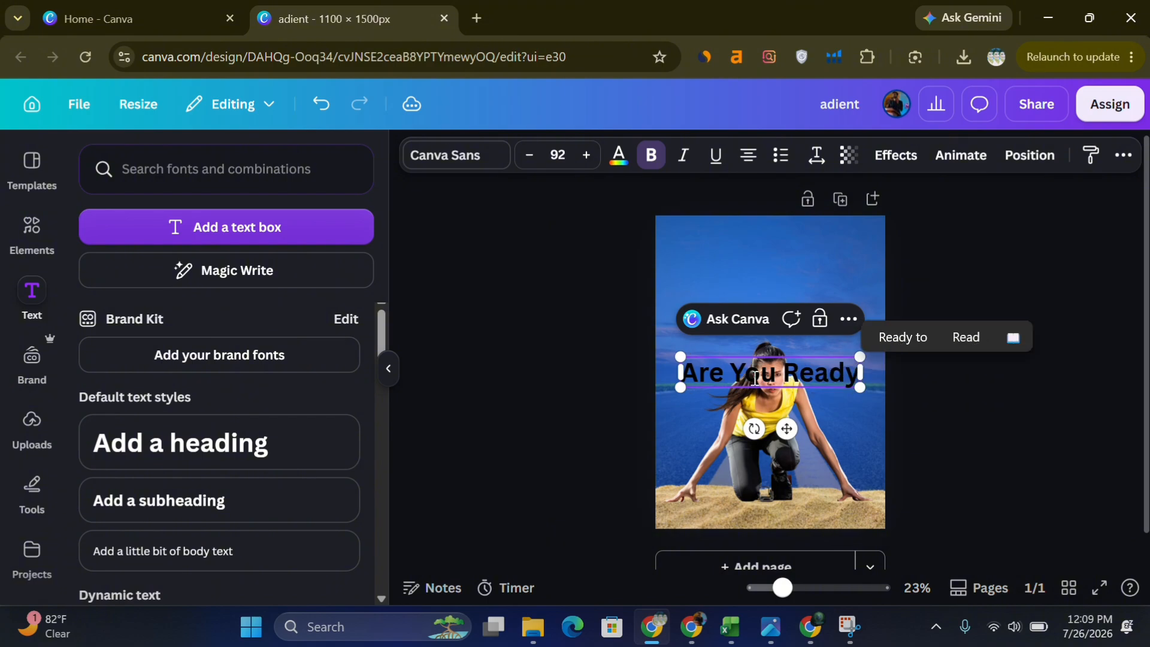
{"action": "left_click_drag", "start_coordinate": [782, 393], "coordinate": [779, 331]}
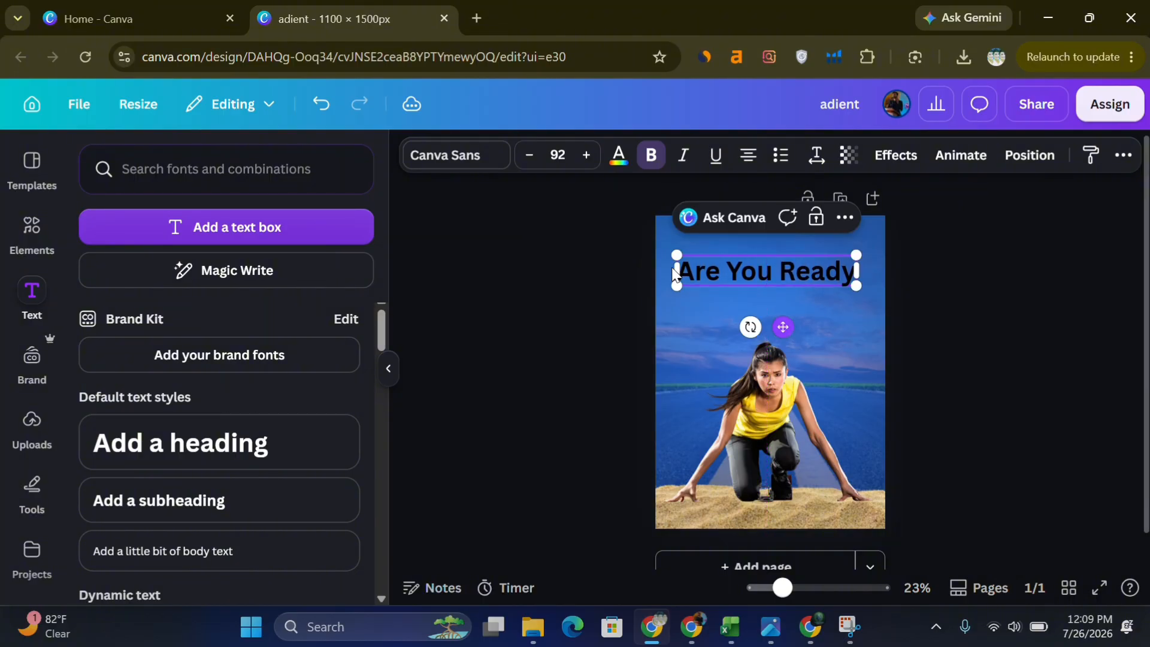
Change the "Are You Ready" heading's font to Bebas Neue.
{"action": "left_click", "coordinate": [466, 159]}
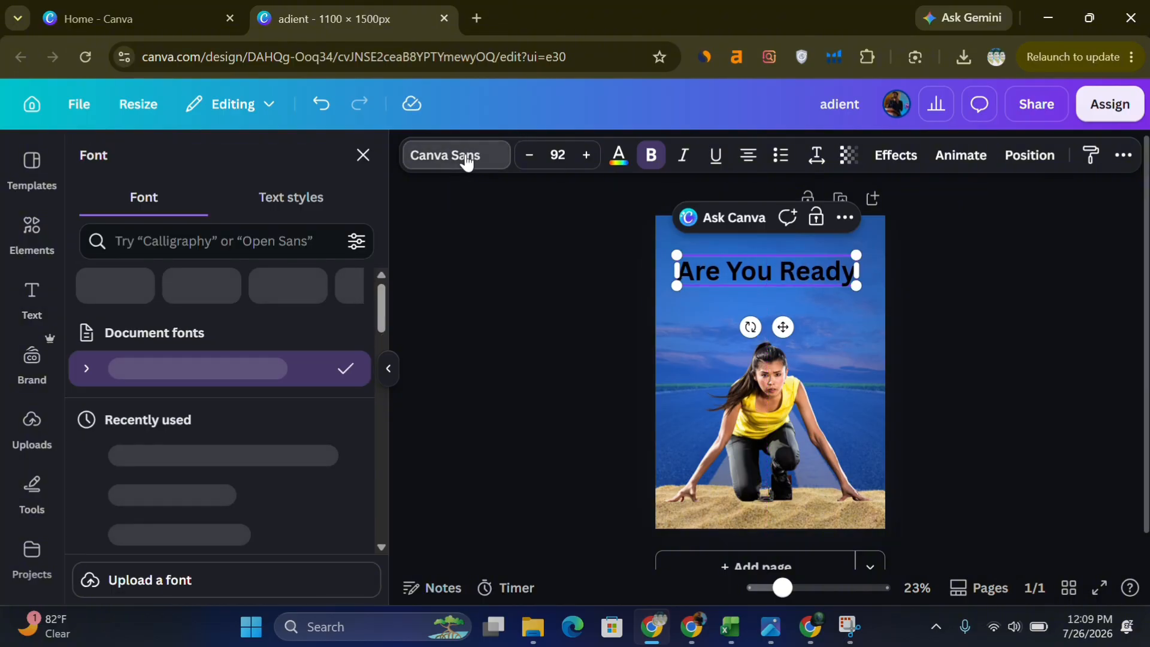
{"action": "left_click", "coordinate": [258, 235]}
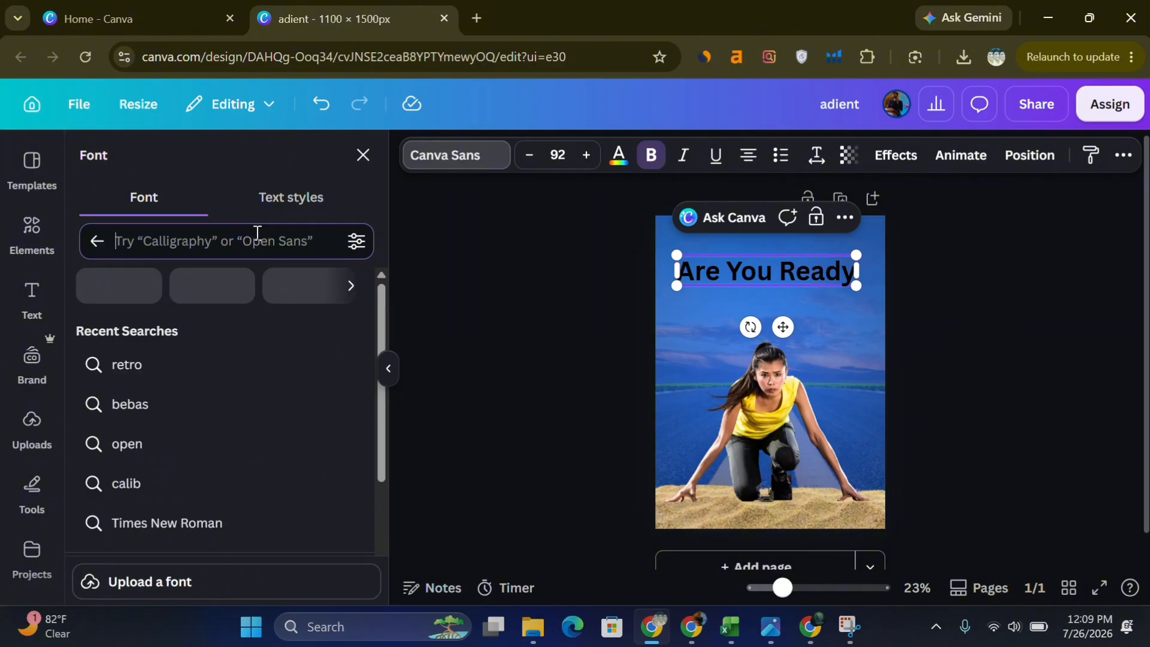
{"action": "left_click", "coordinate": [133, 406]}
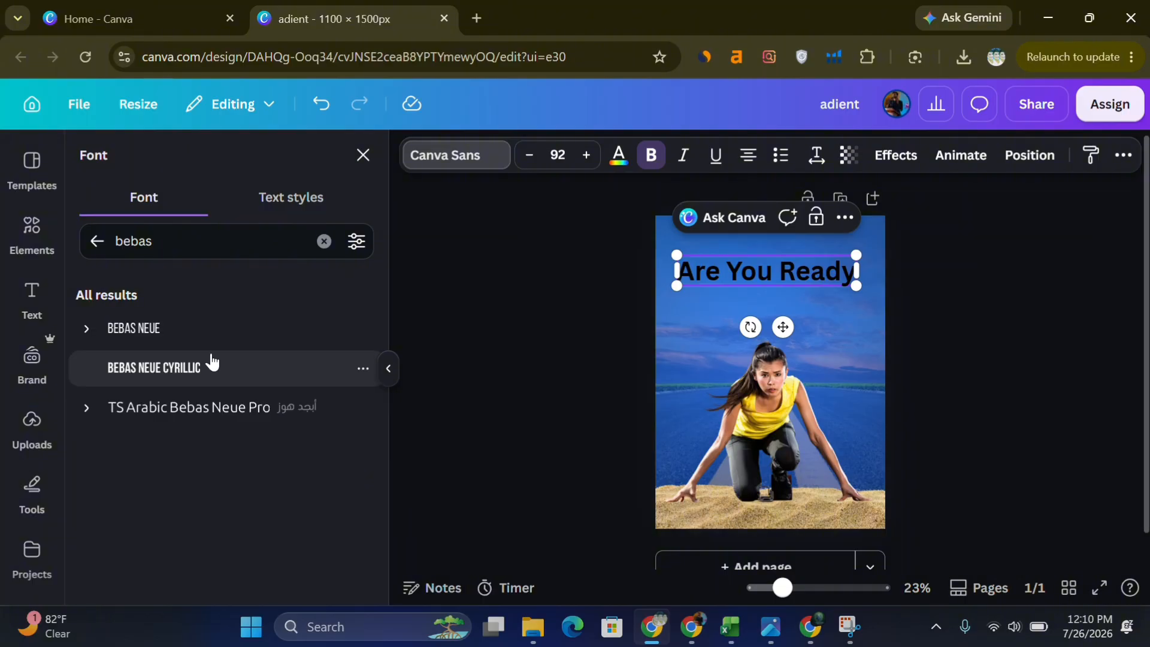
{"action": "left_click", "coordinate": [169, 344]}
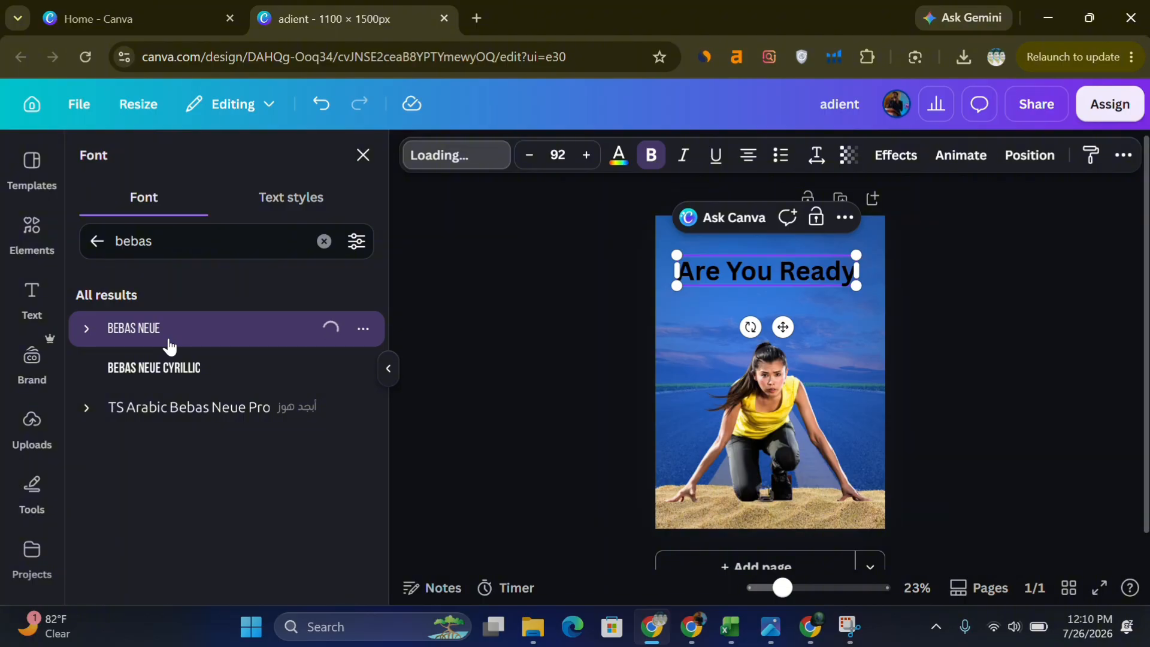
Increase the heading's font size to 134 and add a question mark at the end of its text.
{"action": "left_click", "coordinate": [587, 155]}
{"action": "left_click", "coordinate": [586, 155]}
{"action": "left_click", "coordinate": [586, 155]}
{"action": "left_click", "coordinate": [590, 161]}
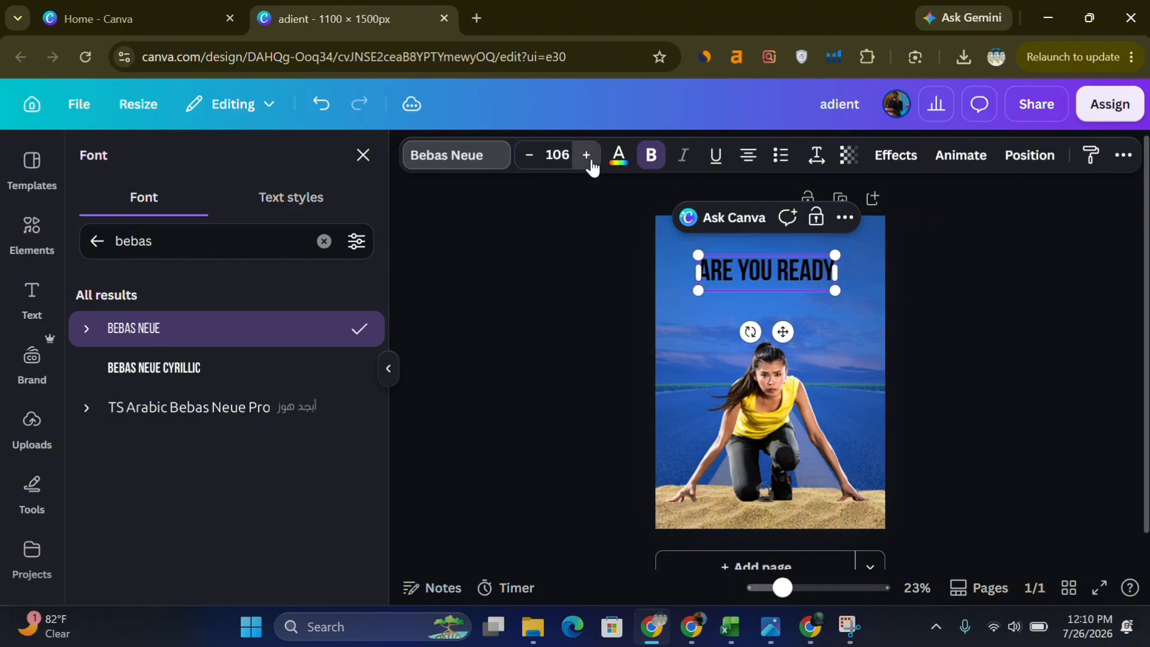
{"action": "left_click", "coordinate": [590, 160]}
{"action": "left_click", "coordinate": [590, 160]}
{"action": "left_click", "coordinate": [589, 160]}
{"action": "left_click", "coordinate": [587, 156]}
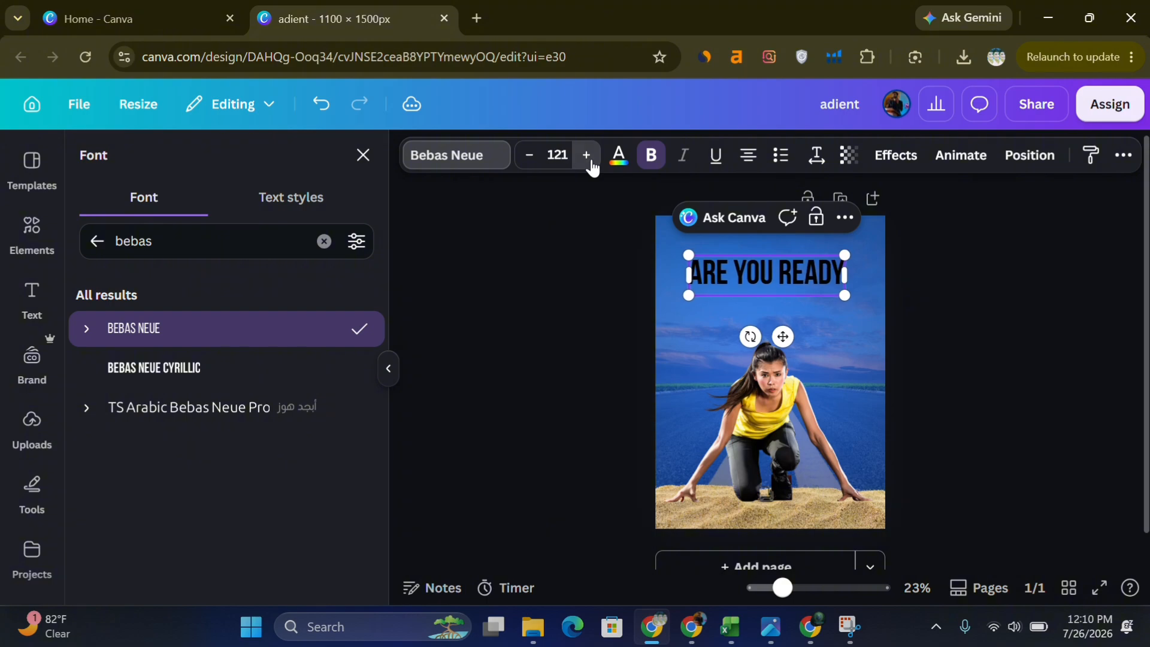
{"action": "left_click", "coordinate": [587, 155]}
{"action": "left_click", "coordinate": [586, 156]}
{"action": "left_click", "coordinate": [587, 156]}
{"action": "left_click", "coordinate": [586, 155]}
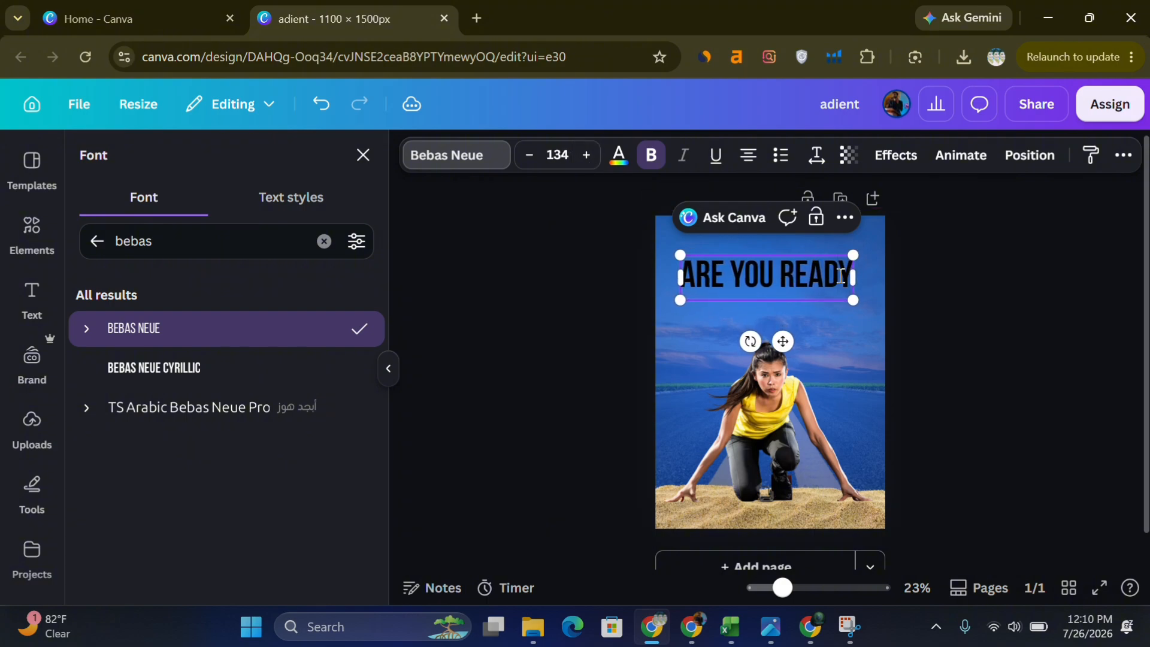
{"action": "type", "text": "?"}
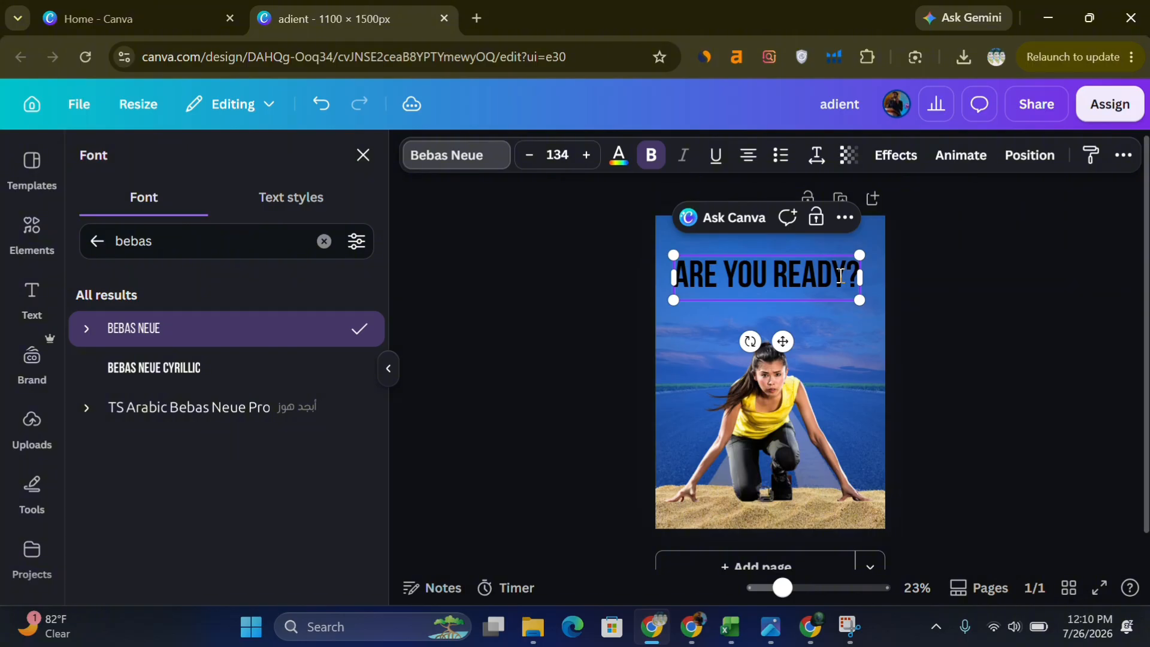
{"action": "left_click", "coordinate": [608, 297]}
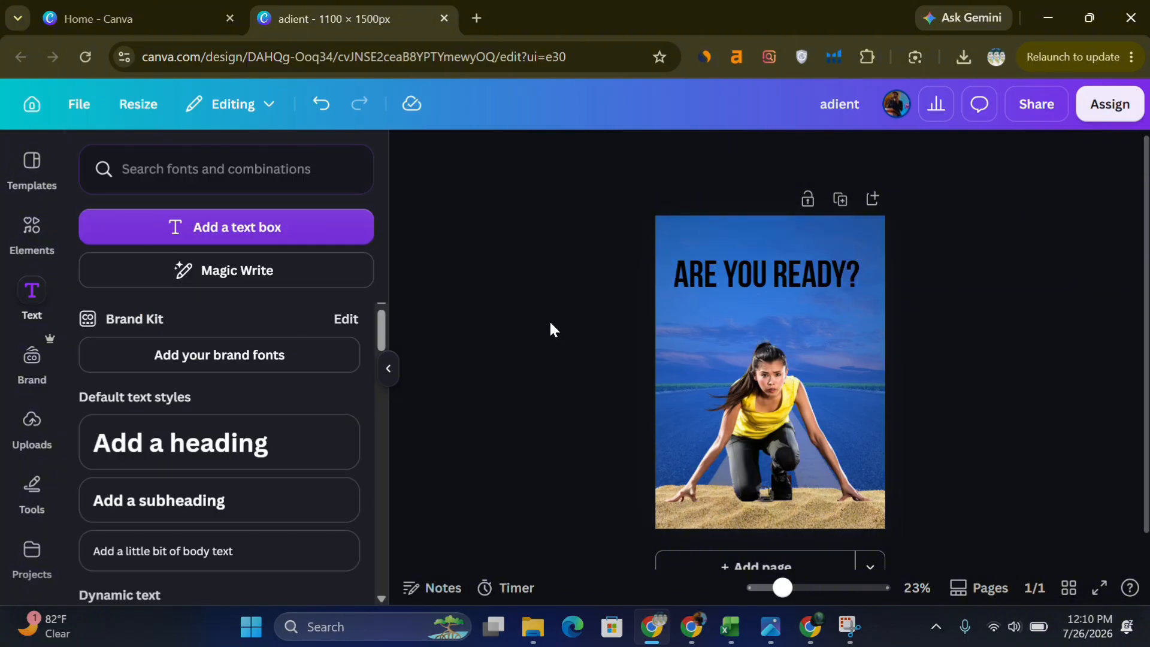
Add a subheading reading "Start Your Journey Today!" and place it above the heading near the page's top edge.
{"action": "left_click", "coordinate": [180, 501]}
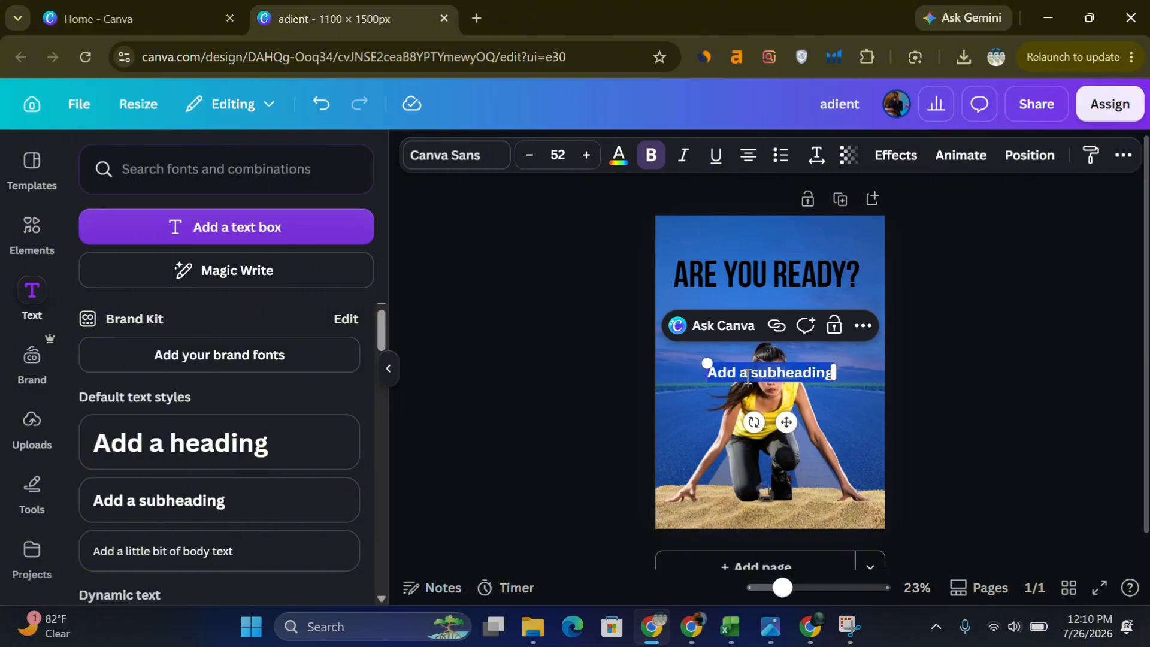
{"action": "type", "text": "S"}
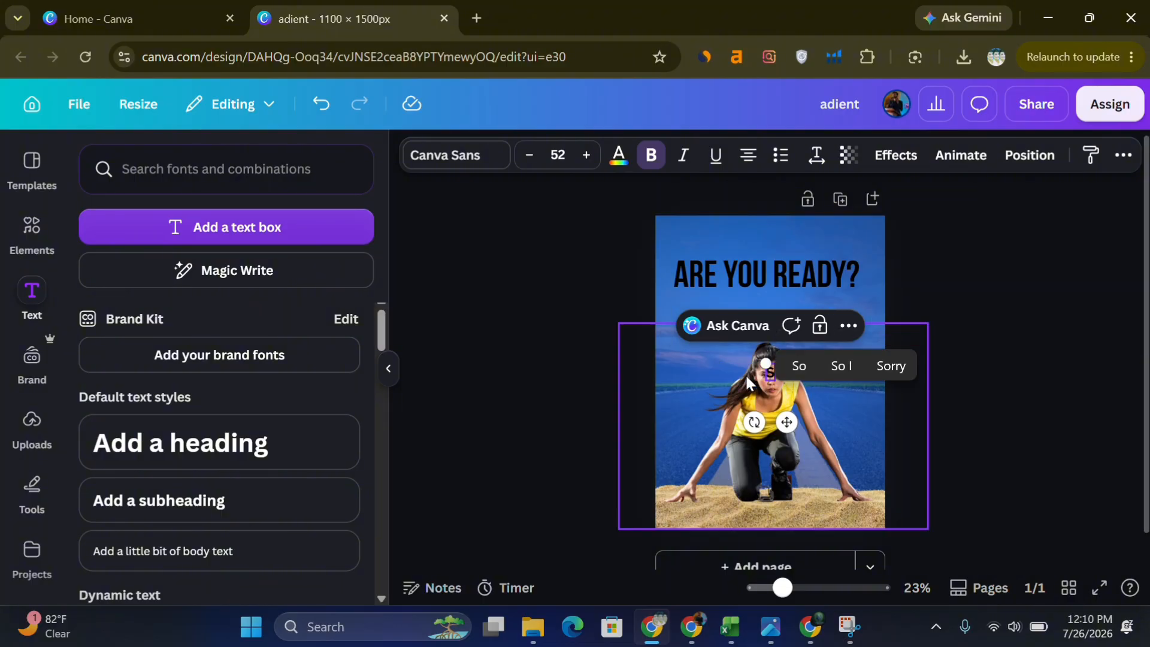
{"action": "type", "text": "tart Your"}
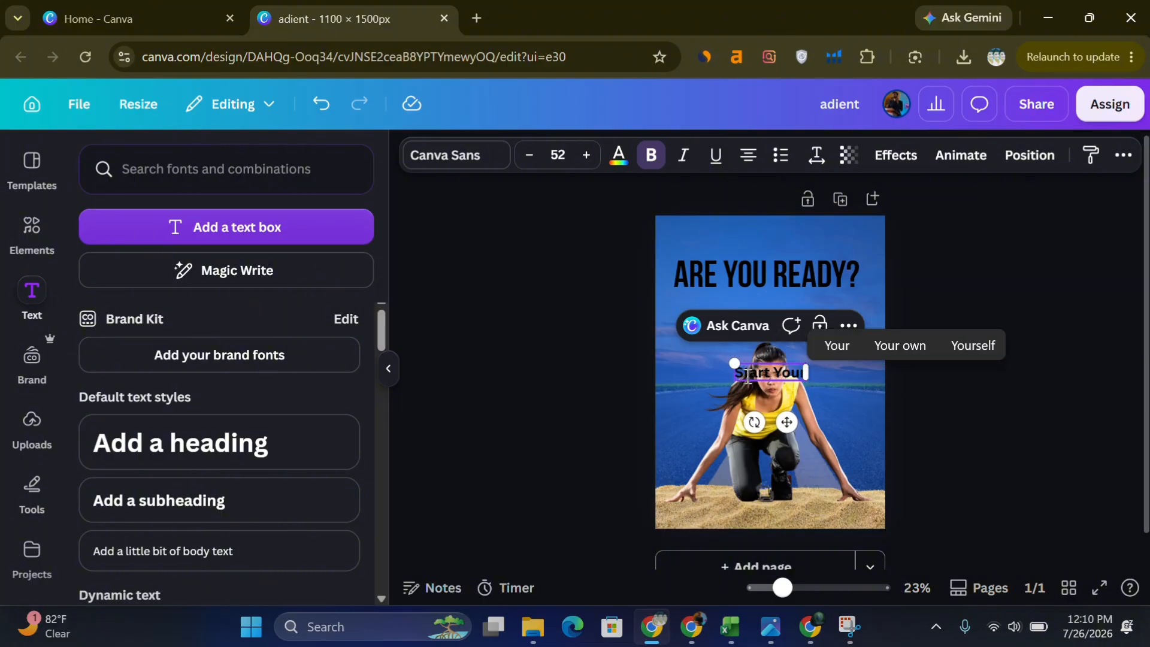
{"action": "type", "text": " Jo"}
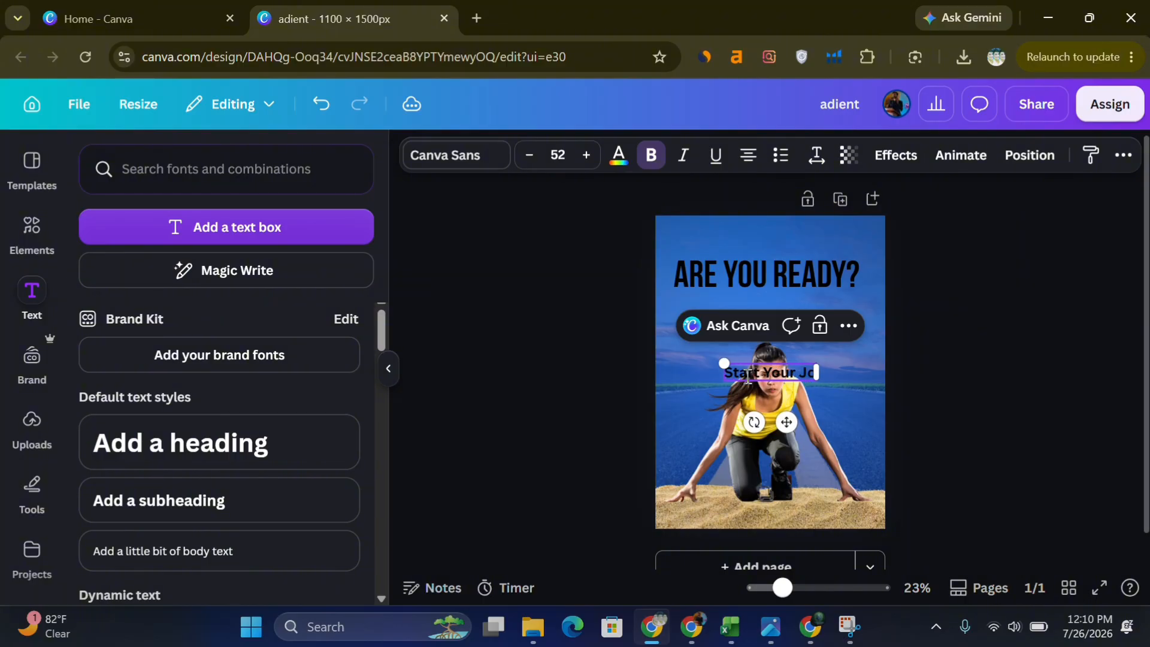
{"action": "type", "text": "urney Today"}
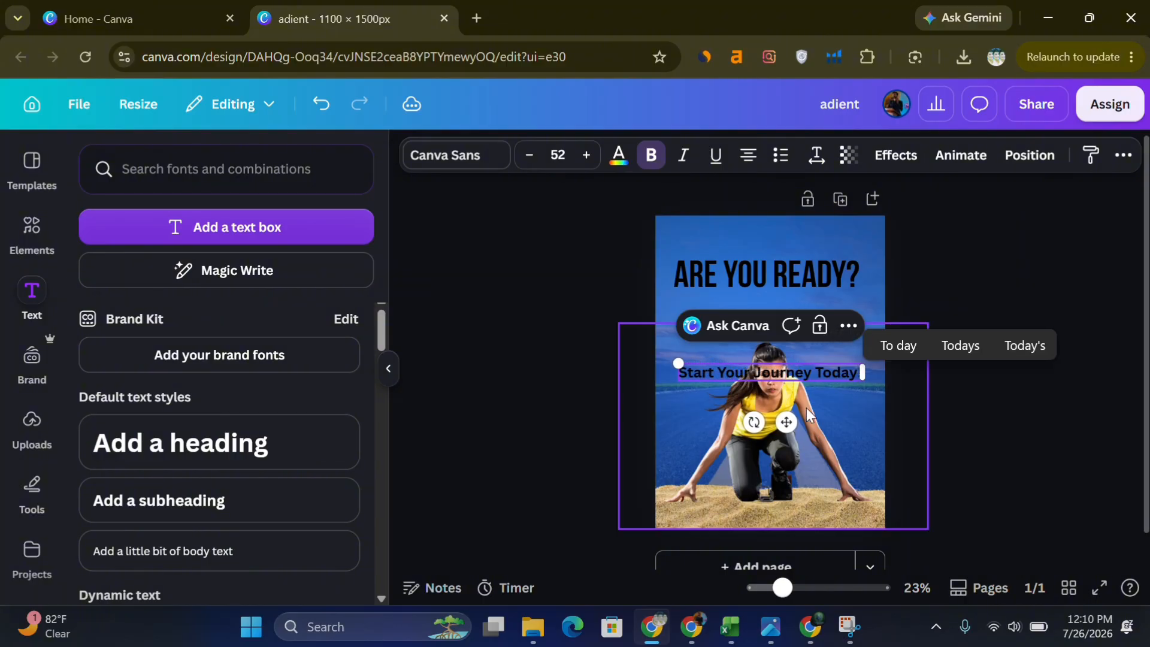
{"action": "left_click_drag", "start_coordinate": [776, 423], "coordinate": [750, 281]}
{"action": "left_click", "coordinate": [583, 294]}
Shift the heading slightly down and lower the "Start Your Journey Today!" subheading until it sits just above it.
{"action": "left_click", "coordinate": [748, 265]}
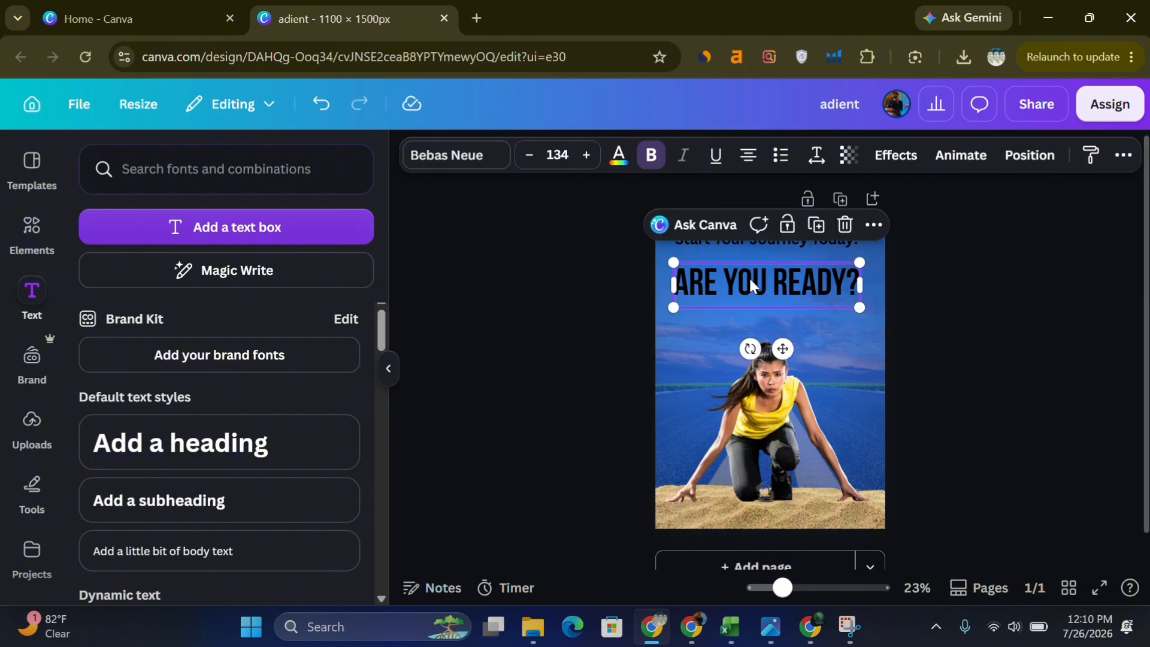
{"action": "left_click", "coordinate": [748, 249]}
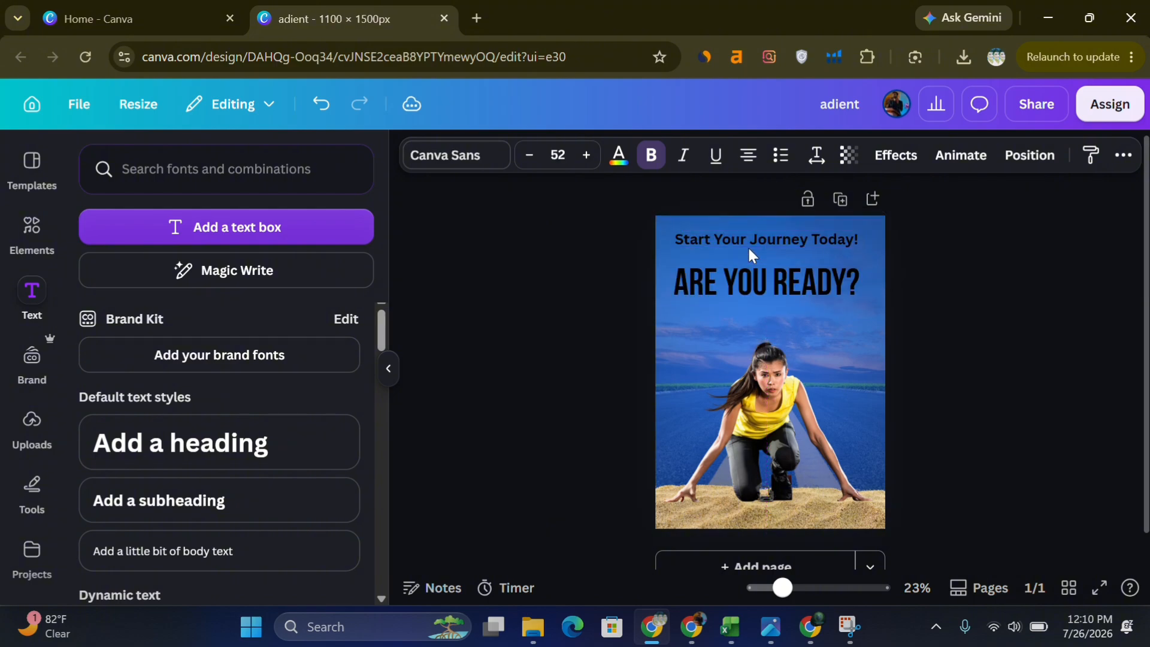
{"action": "key", "text": "Down"}
{"action": "key", "text": "Down"}
{"action": "key", "text": "Down"}
{"action": "key", "text": "Down"}
{"action": "key", "text": "Down"}
{"action": "key", "text": "Down"}
{"action": "key", "text": "Down"}
{"action": "key", "text": "Down"}
{"action": "key", "text": "Down"}
{"action": "key", "text": "Down"}
{"action": "key", "text": "Down"}
{"action": "key", "text": "Down"}
{"action": "key", "text": "Down"}
{"action": "key", "text": "Down"}
{"action": "key", "text": "Down"}
{"action": "key", "text": "Down"}
{"action": "key", "text": "Down"}
{"action": "key", "text": "Down"}
{"action": "key", "text": "Down"}
{"action": "key", "text": "Down"}
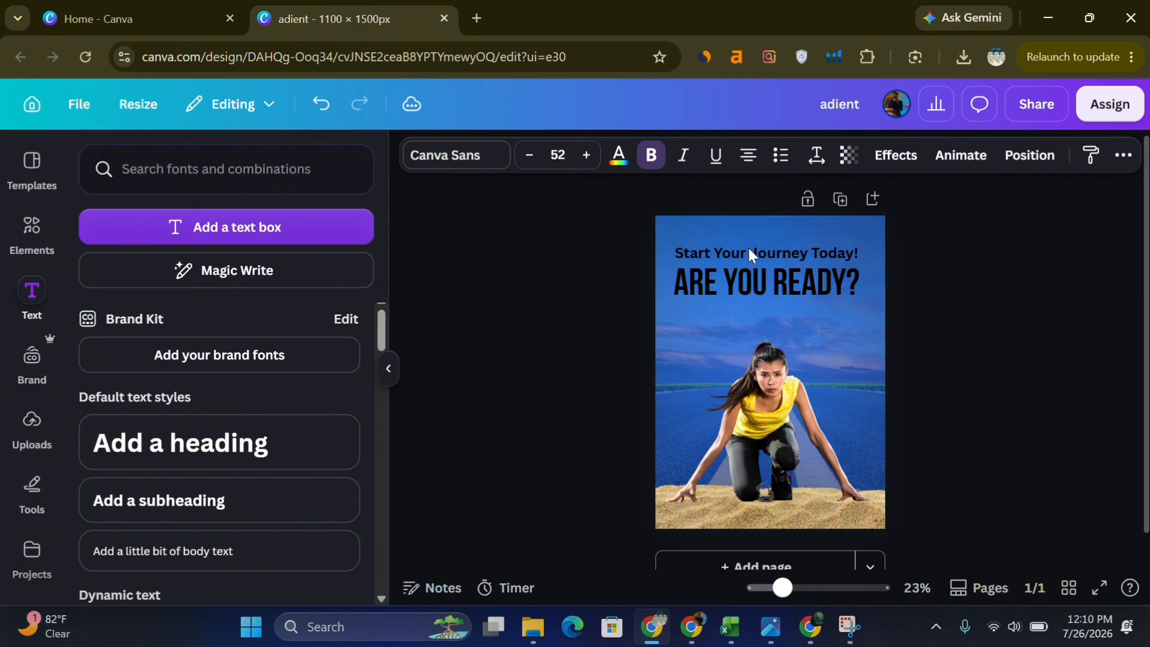
{"action": "key", "text": "Up"}
{"action": "key", "text": "Up"}
{"action": "key", "text": "Up"}
{"action": "key", "text": "Up"}
{"action": "key", "text": "Up"}
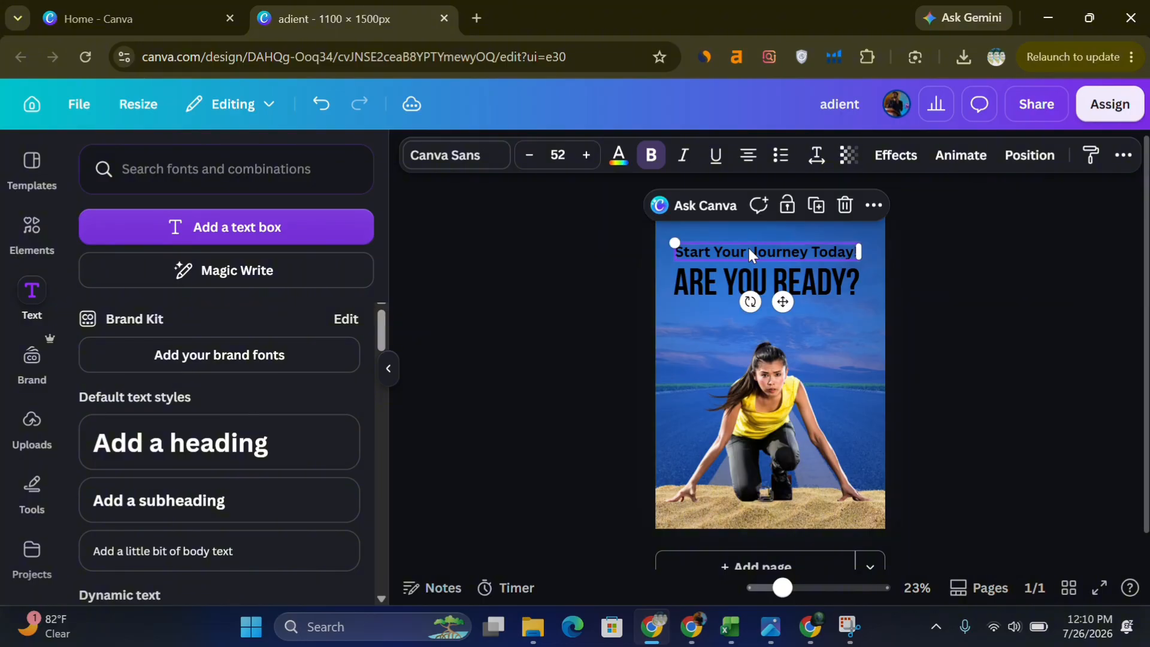
Add a body text reading "Be Fit for Better Health, lets Run and move".
{"action": "left_click", "coordinate": [192, 554]}
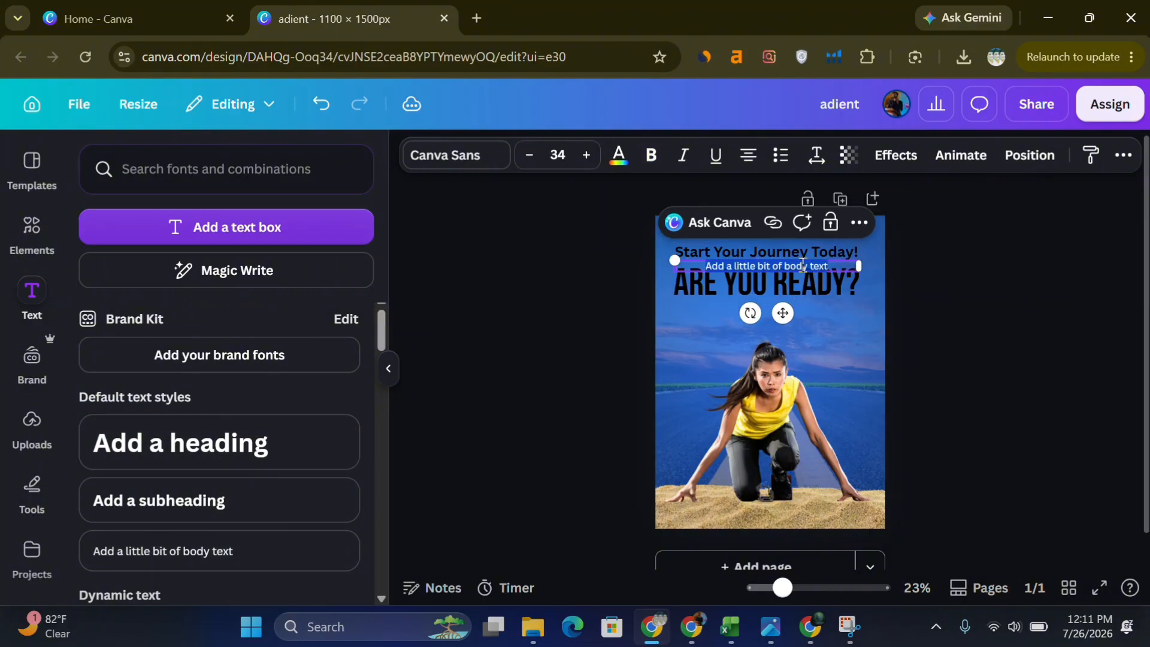
{"action": "type", "text": "B"}
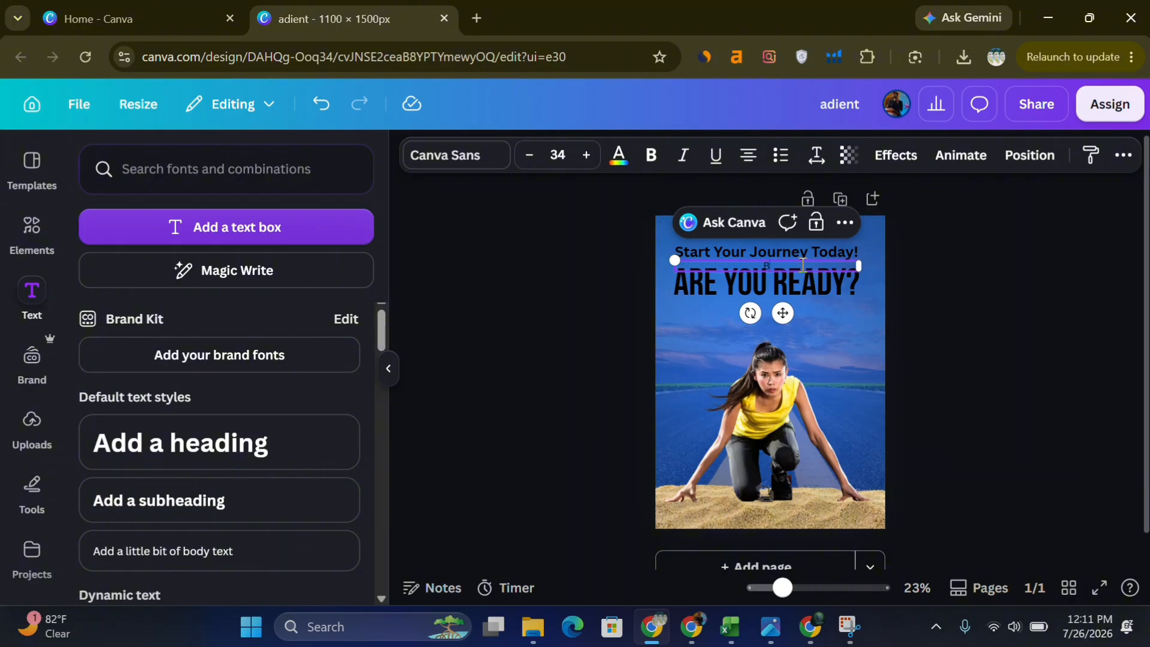
{"action": "type", "text": "e F"}
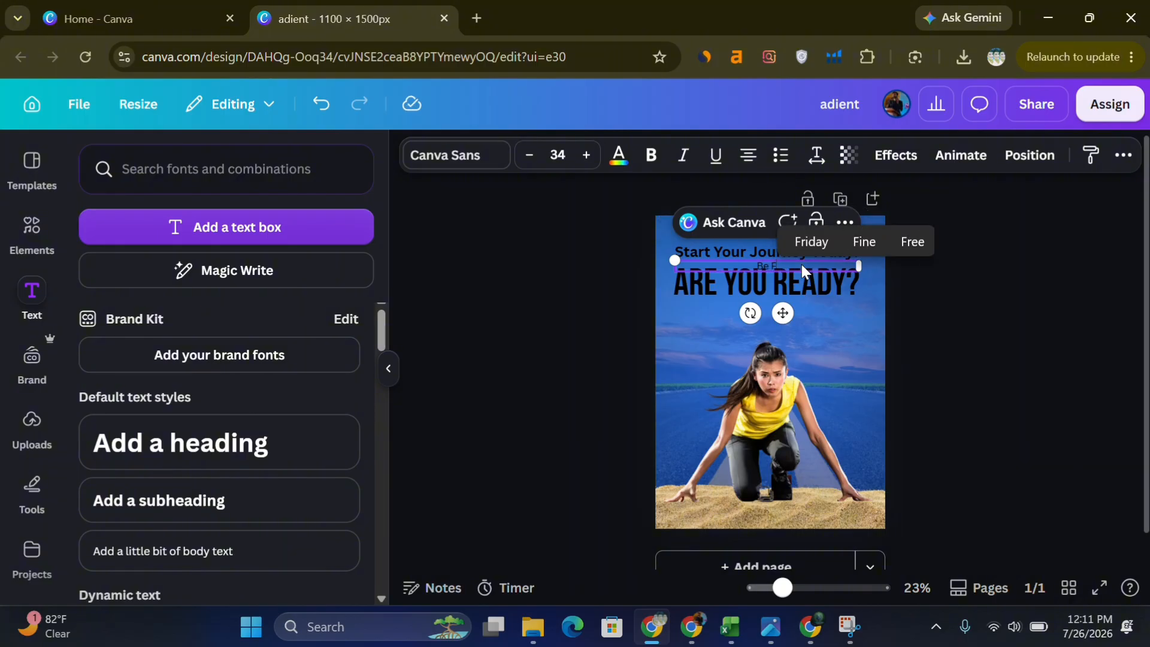
{"action": "type", "text": "it for Bte"}
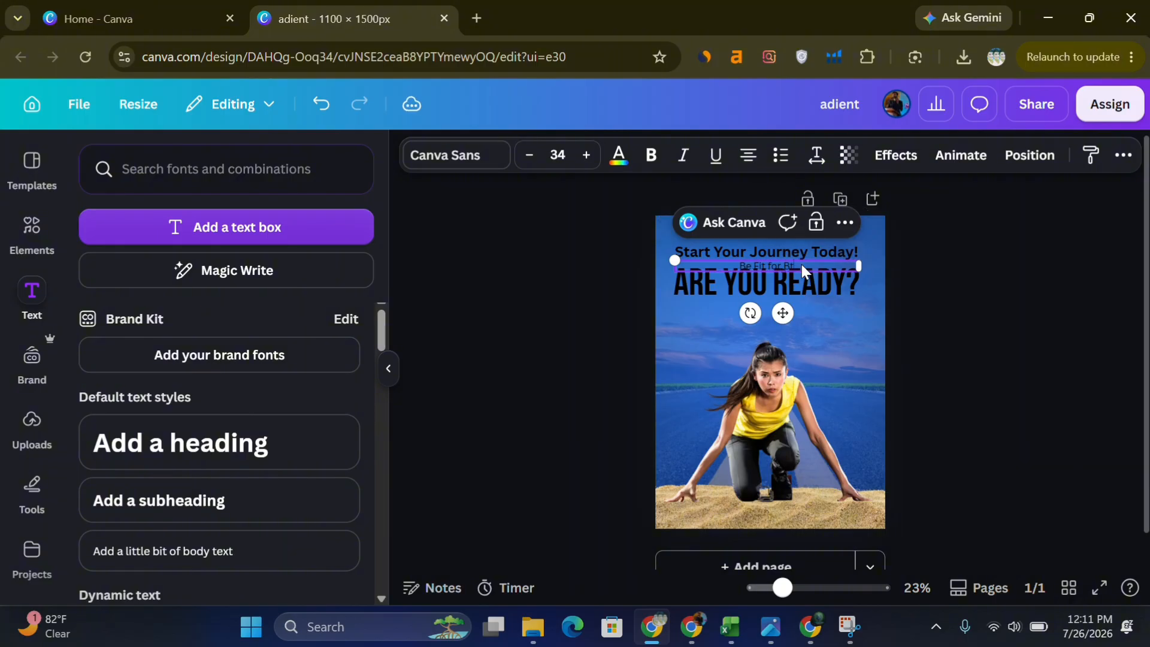
{"action": "key", "text": "BackSpace"}
{"action": "key", "text": "BackSpace"}
{"action": "type", "text": "etter Health,"}
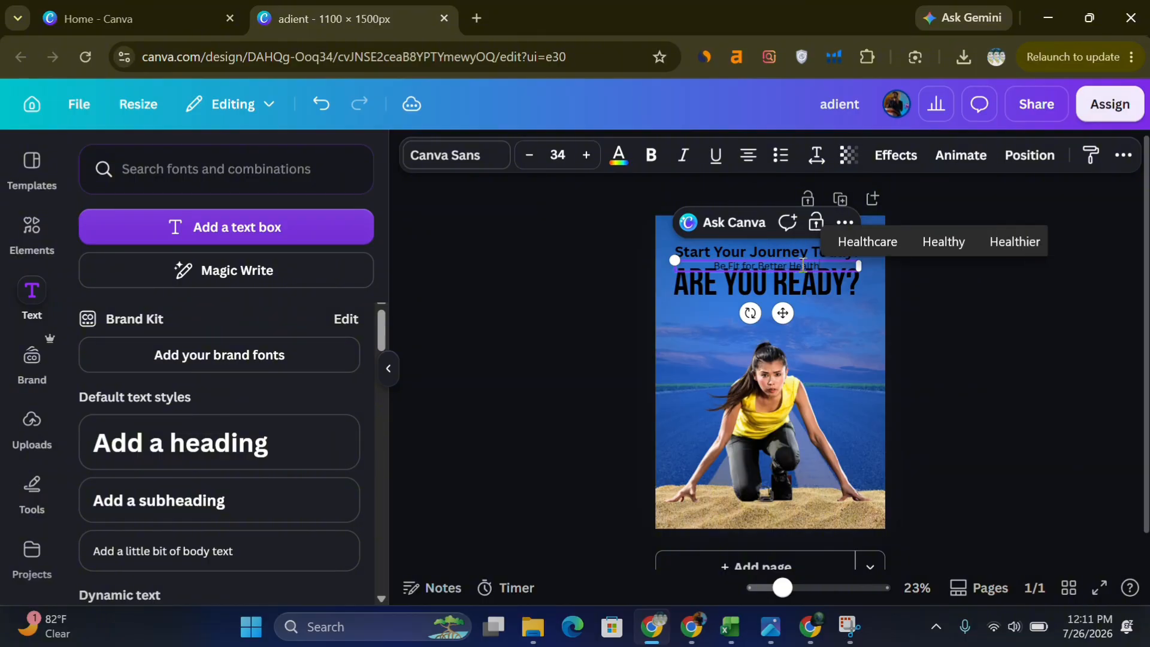
{"action": "type", "text": " lets"}
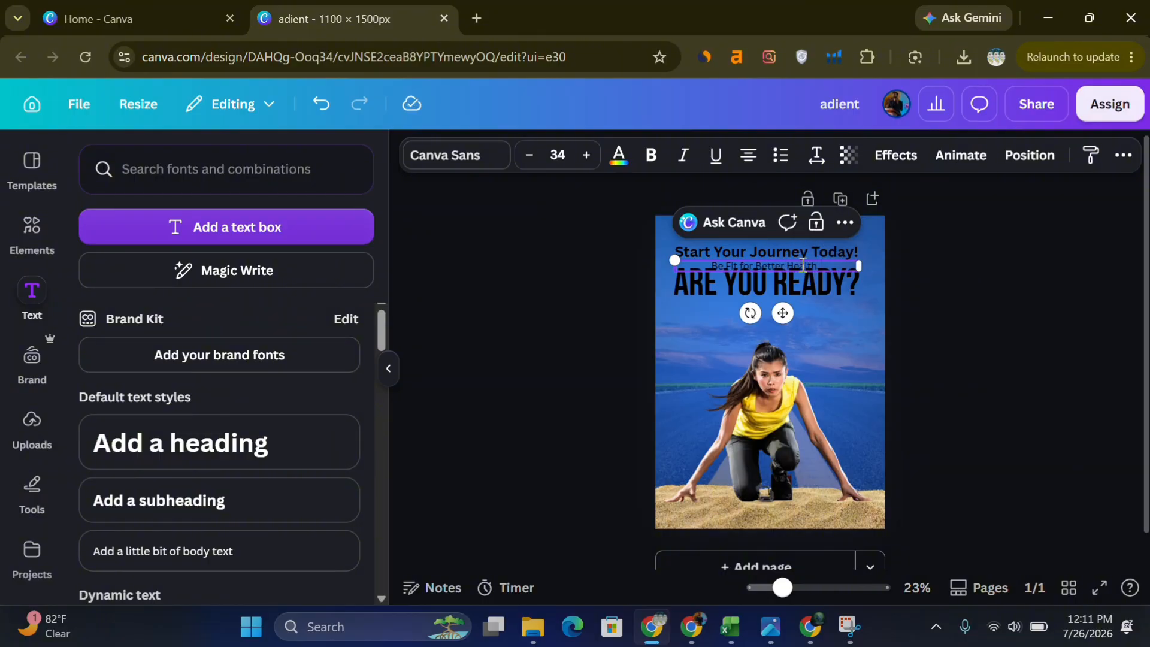
{"action": "type", "text": " Run and mov"}
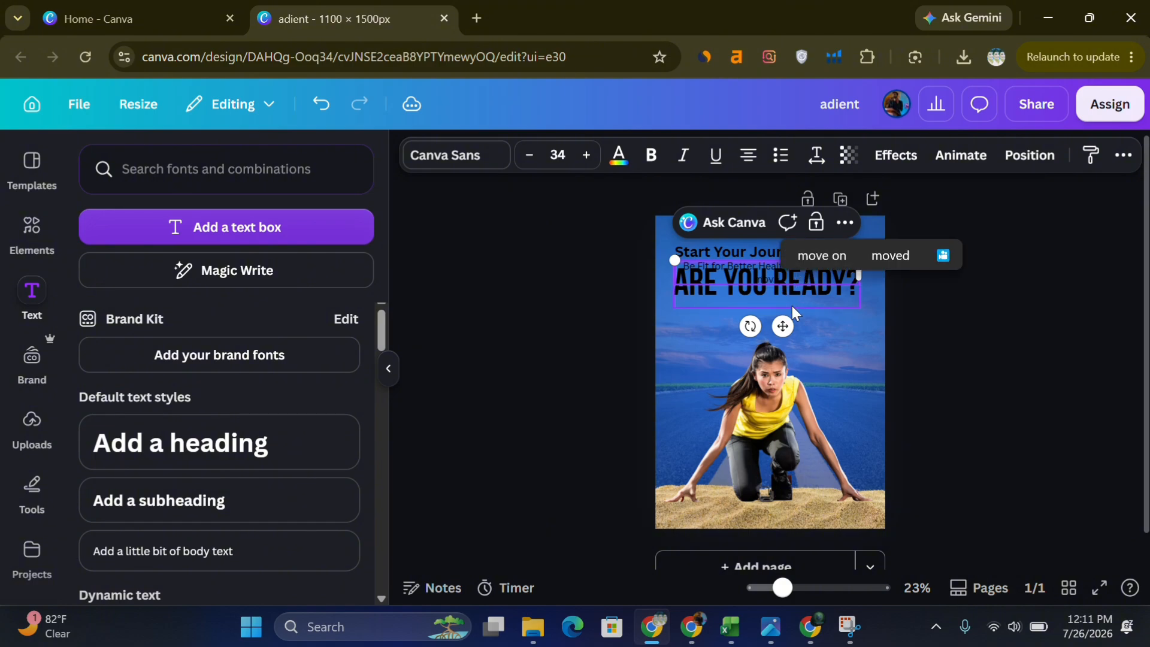
Move the body text directly below the "Are You Ready?" heading and centre it under the heading.
{"action": "left_click_drag", "start_coordinate": [782, 322], "coordinate": [783, 363]}
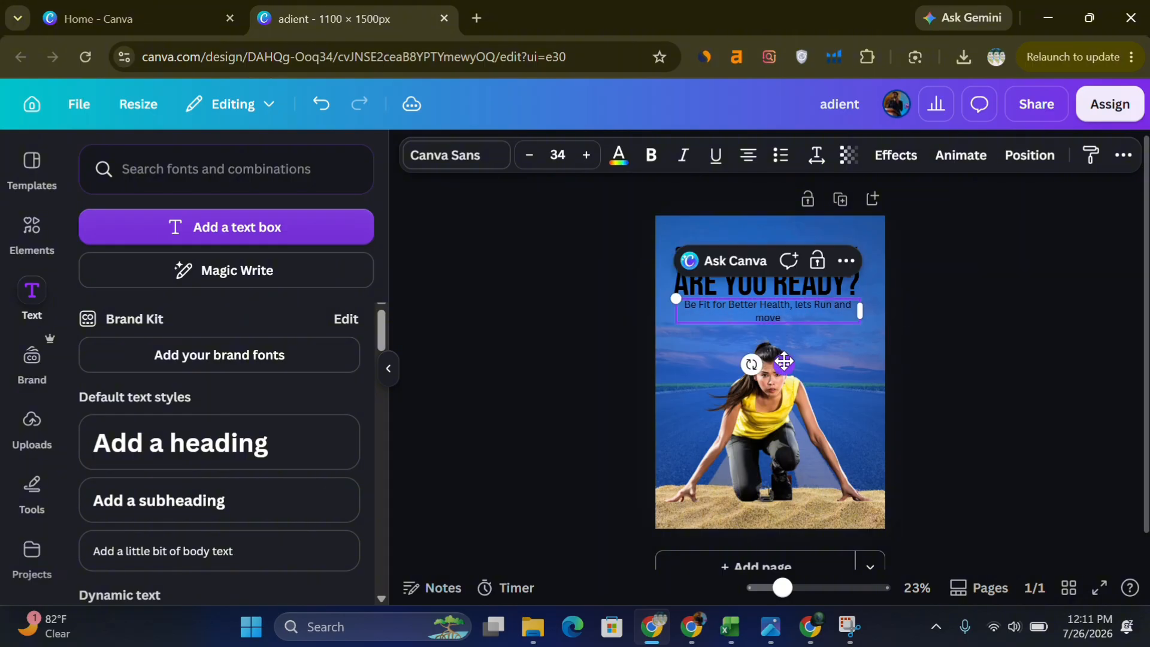
{"action": "left_click", "coordinate": [584, 317]}
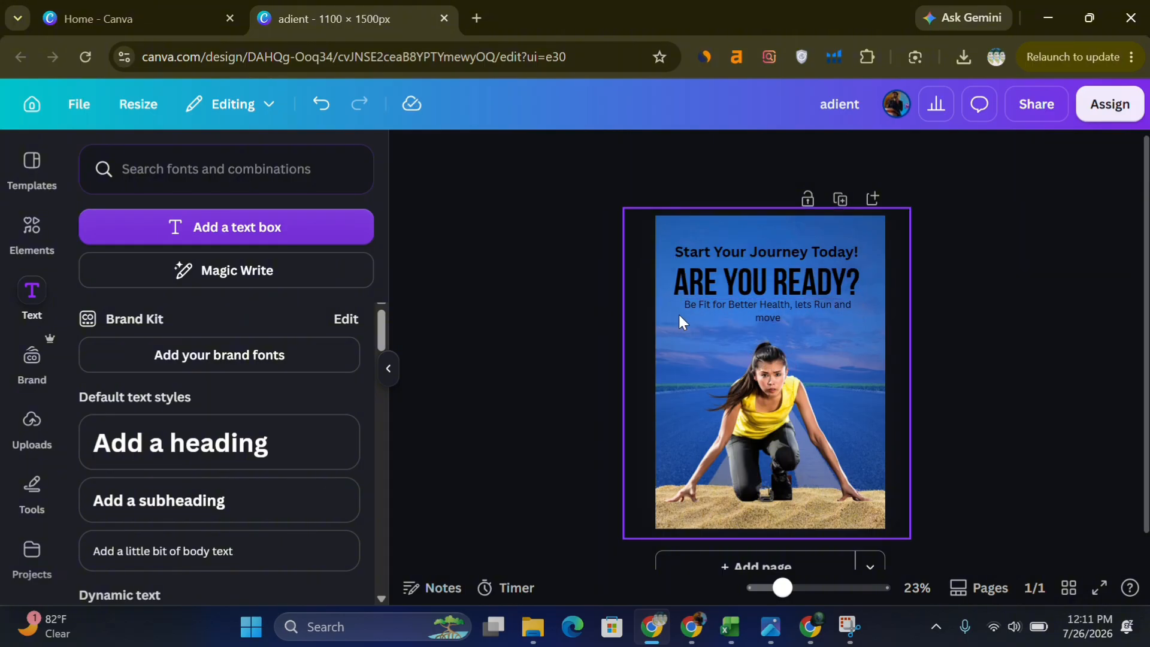
{"action": "left_click", "coordinate": [740, 320]}
{"action": "key", "text": "Escape"}
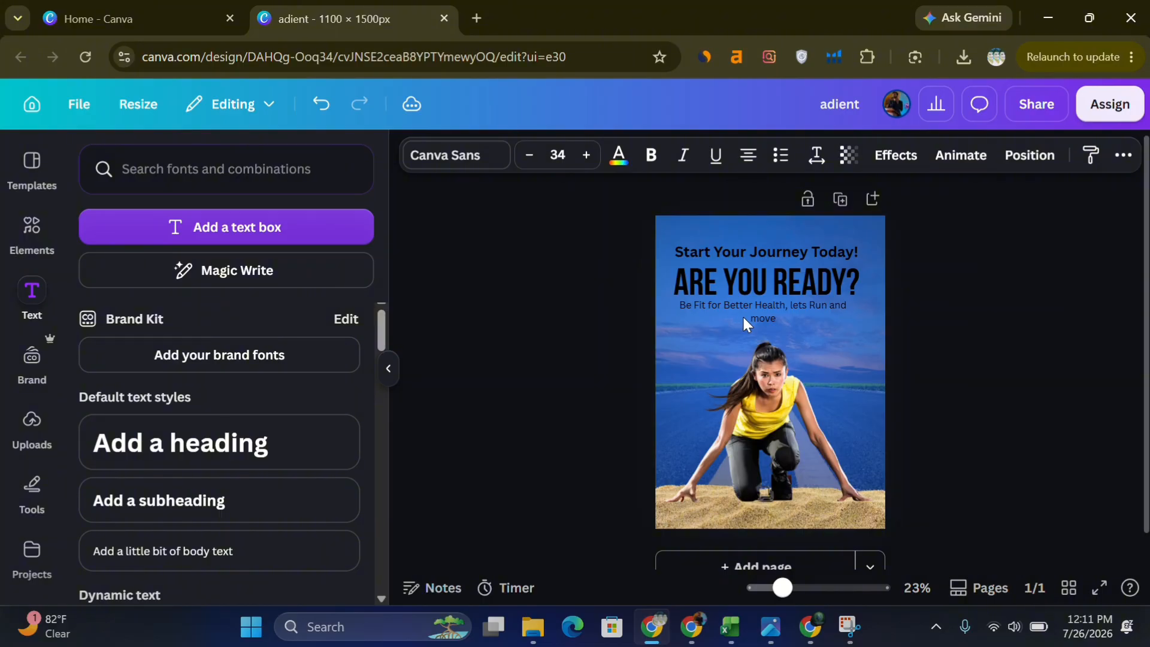
{"action": "left_click", "coordinate": [757, 316]}
{"action": "left_click_drag", "start_coordinate": [758, 315], "coordinate": [760, 312]}
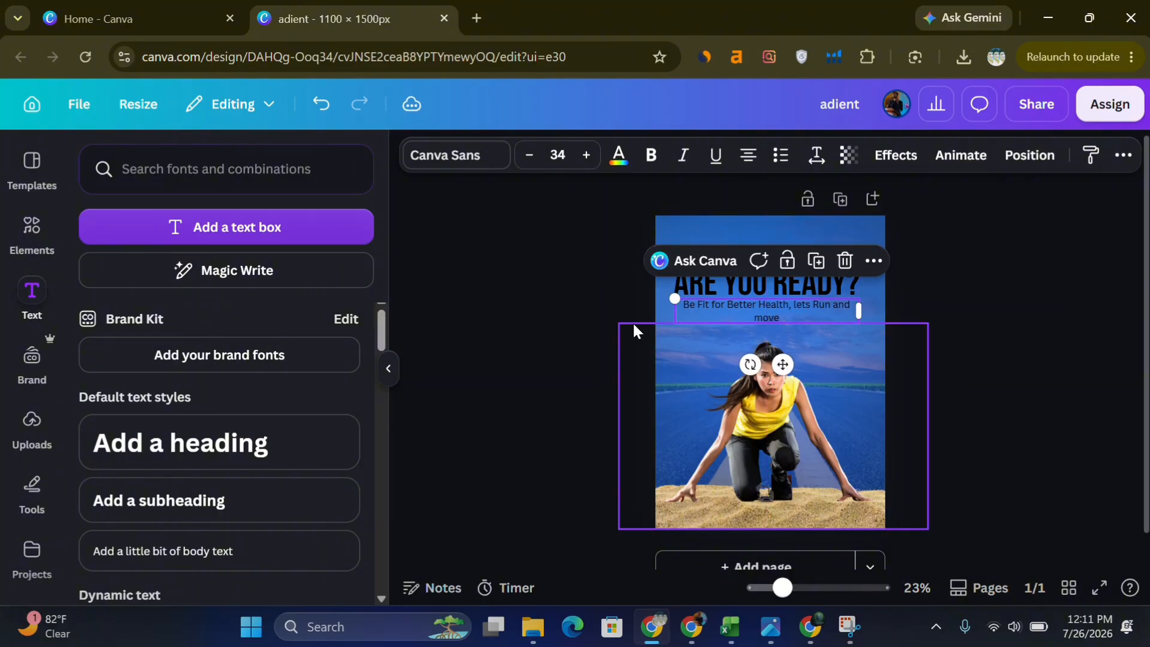
{"action": "left_click", "coordinate": [611, 317]}
Change the "Are You Ready?" heading's text colour to bright yellow #FFFC00.
{"action": "left_click", "coordinate": [722, 279]}
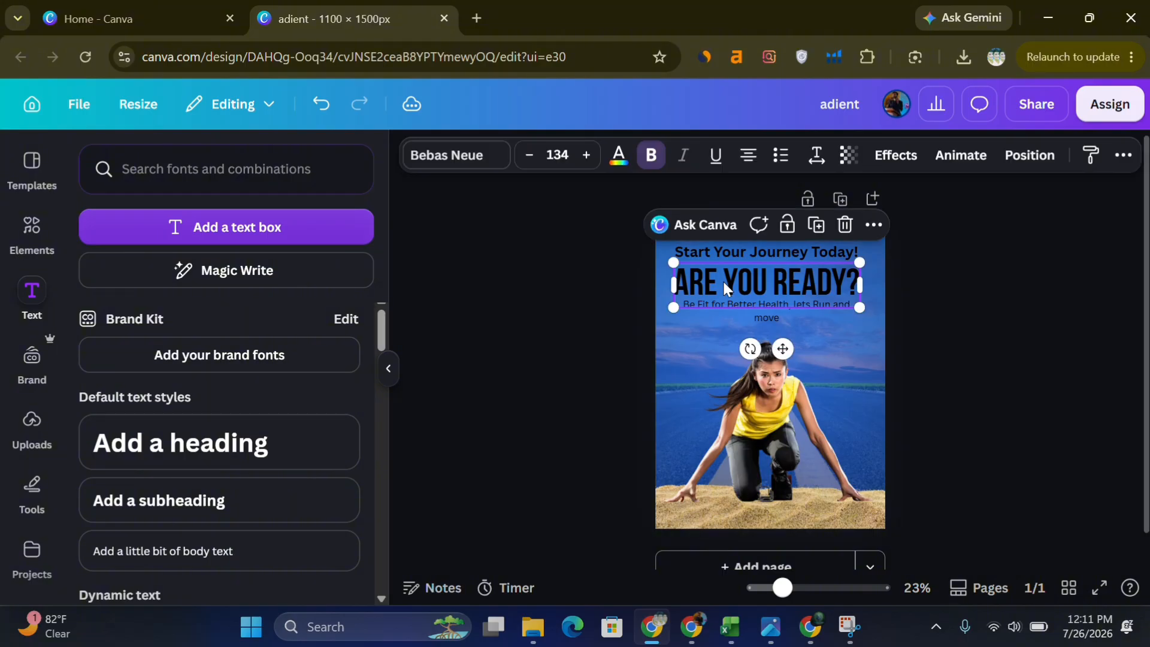
{"action": "left_click", "coordinate": [617, 156]}
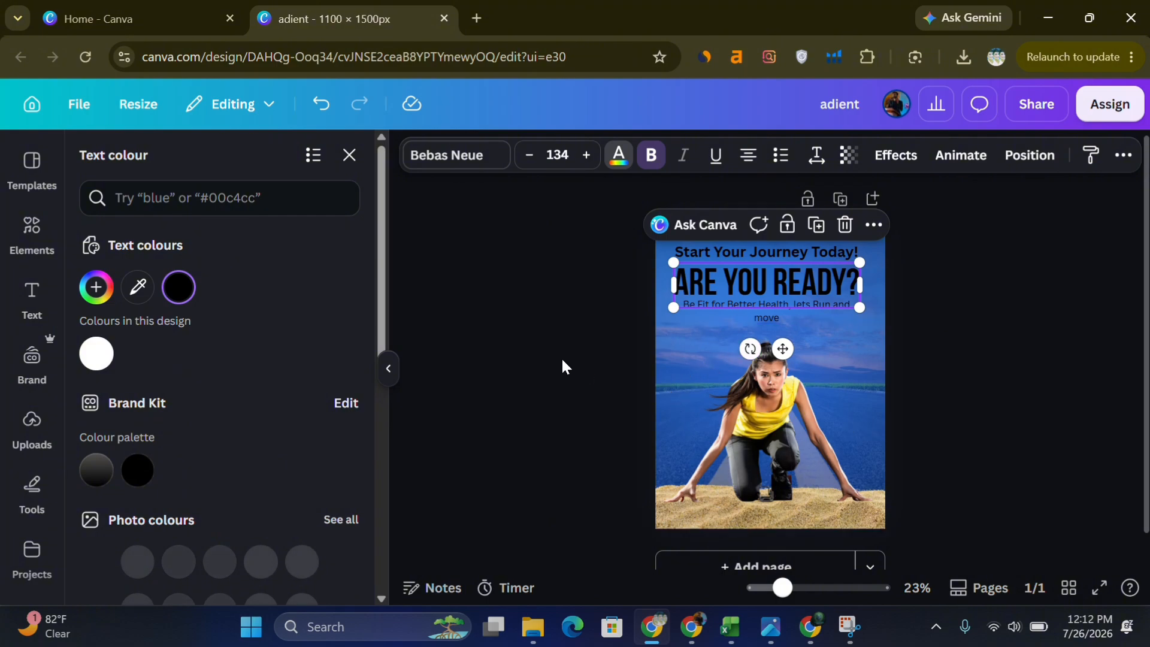
{"action": "left_click", "coordinate": [97, 297]}
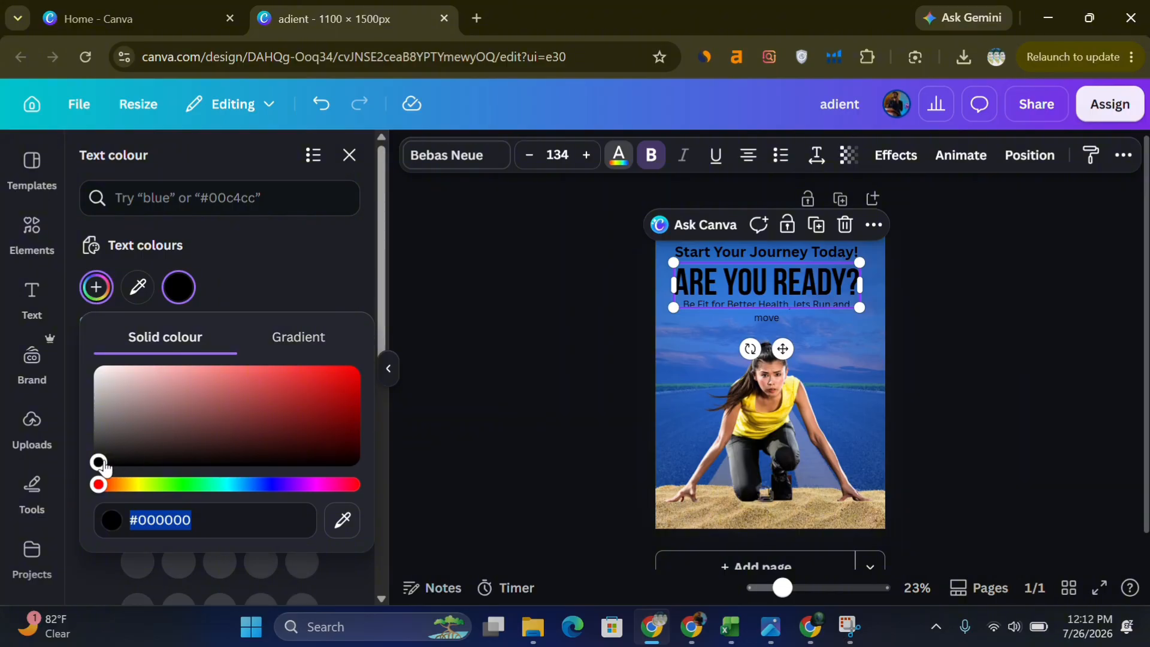
{"action": "left_click_drag", "start_coordinate": [91, 484], "coordinate": [140, 484]}
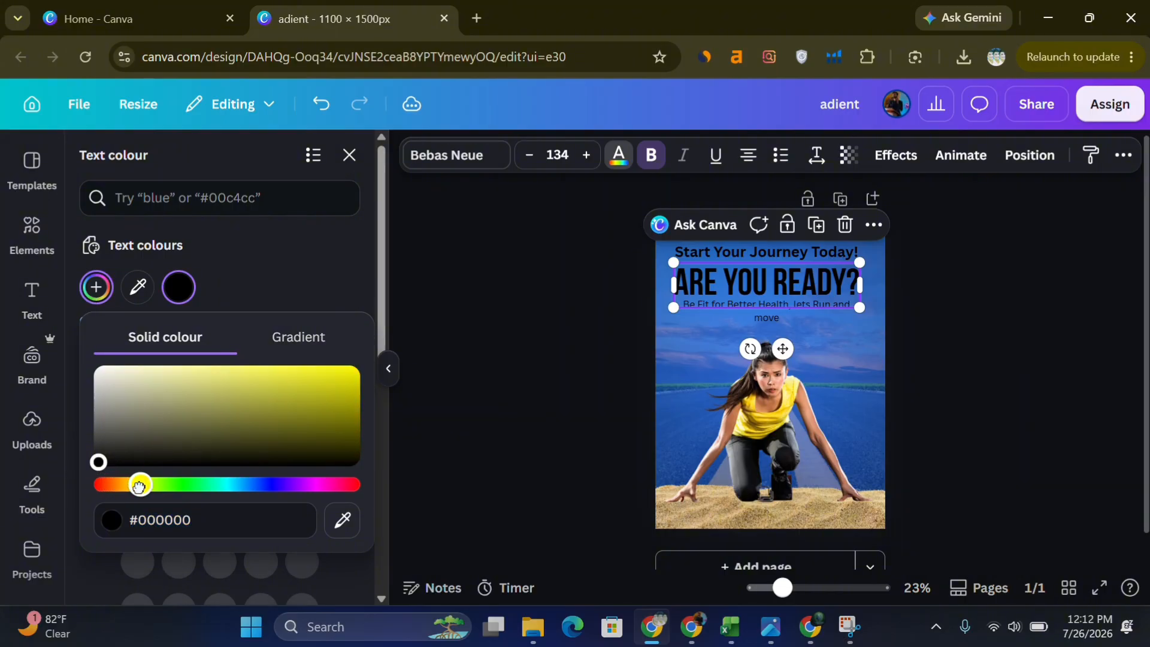
{"action": "left_click_drag", "start_coordinate": [311, 398], "coordinate": [369, 353]}
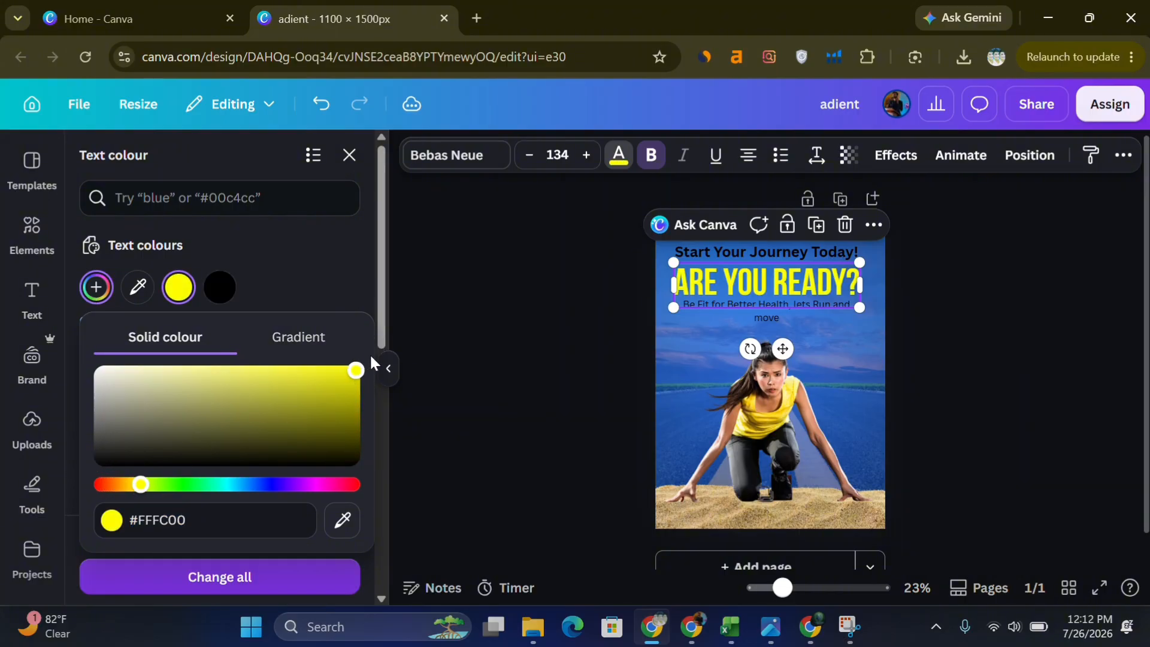
{"action": "left_click", "coordinate": [563, 271]}
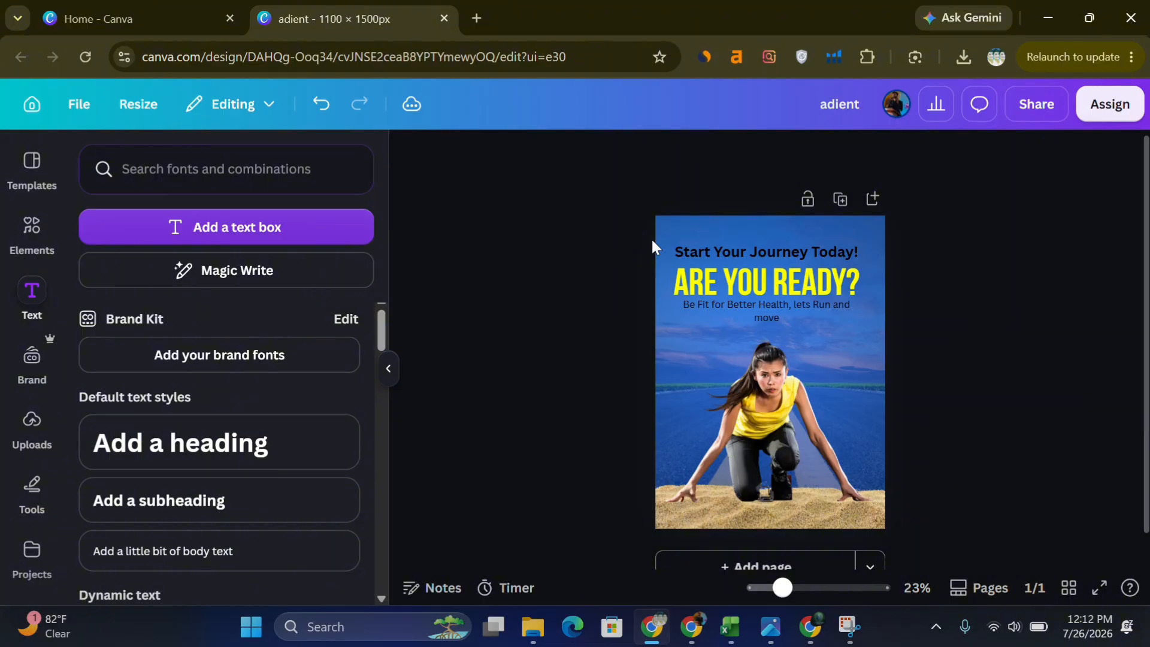
Apply a black Drop shadow effect to the "Are You Ready?" heading with offset 33, blur 25 and transparency 100.
{"action": "left_click", "coordinate": [762, 281]}
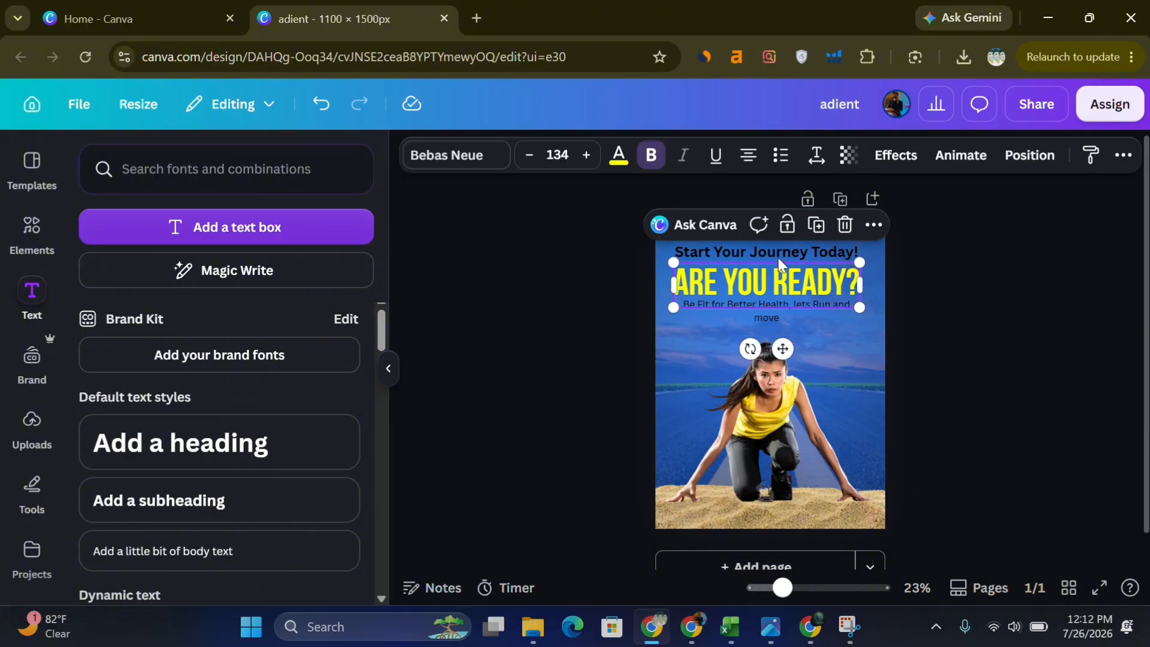
{"action": "left_click", "coordinate": [884, 159]}
{"action": "left_click", "coordinate": [128, 257]}
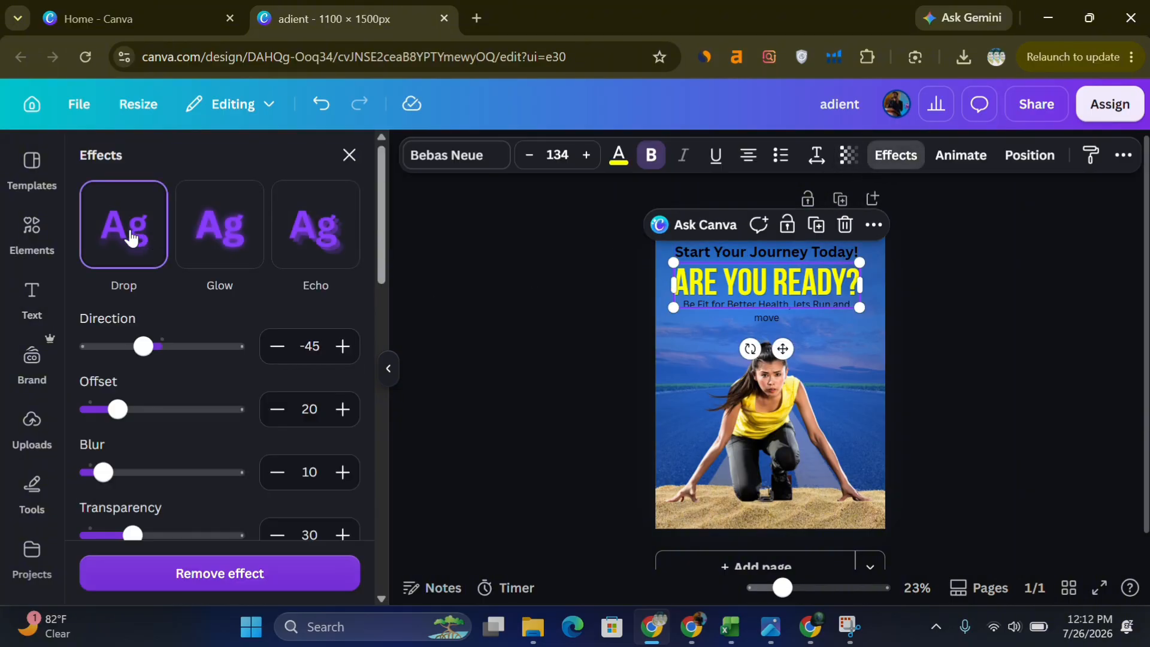
{"action": "scroll", "coordinate": [146, 454], "scroll_direction": "down", "scroll_amount": 1}
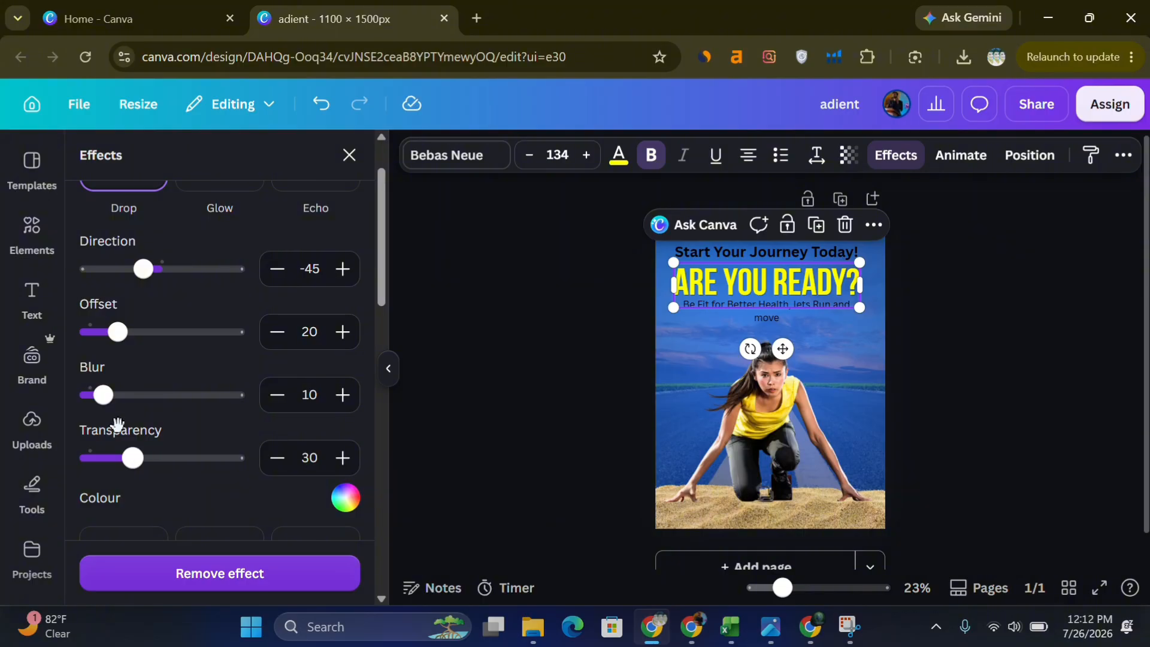
{"action": "left_click_drag", "start_coordinate": [98, 394], "coordinate": [126, 394]}
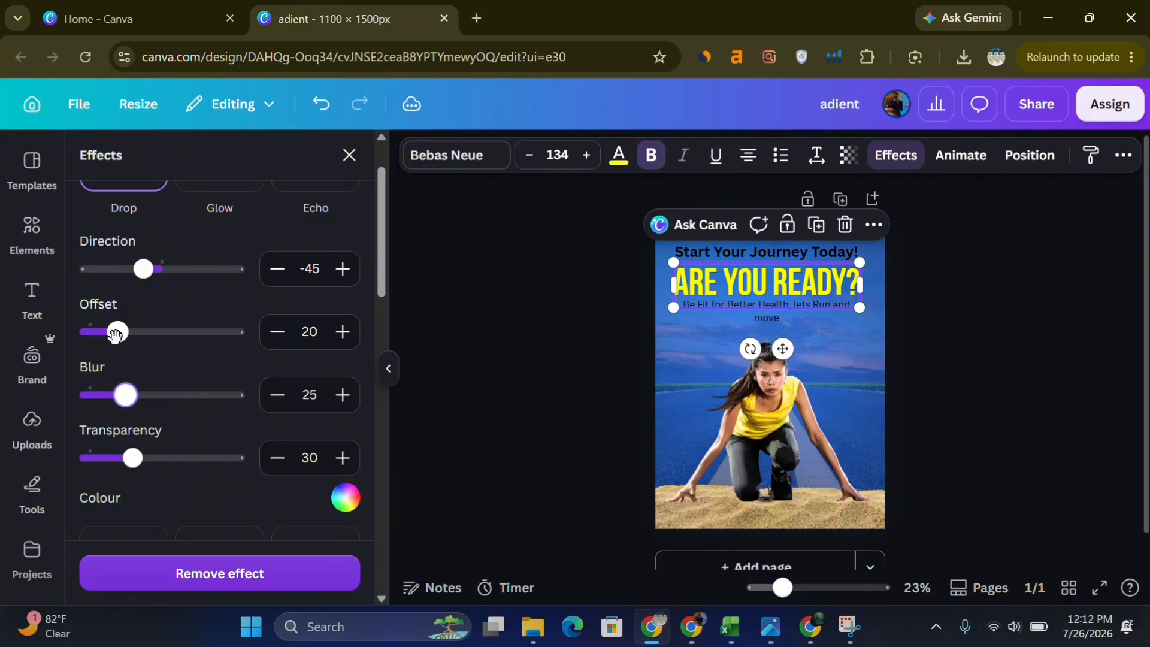
{"action": "left_click_drag", "start_coordinate": [117, 332], "coordinate": [137, 333]}
{"action": "left_click_drag", "start_coordinate": [130, 456], "coordinate": [248, 470]}
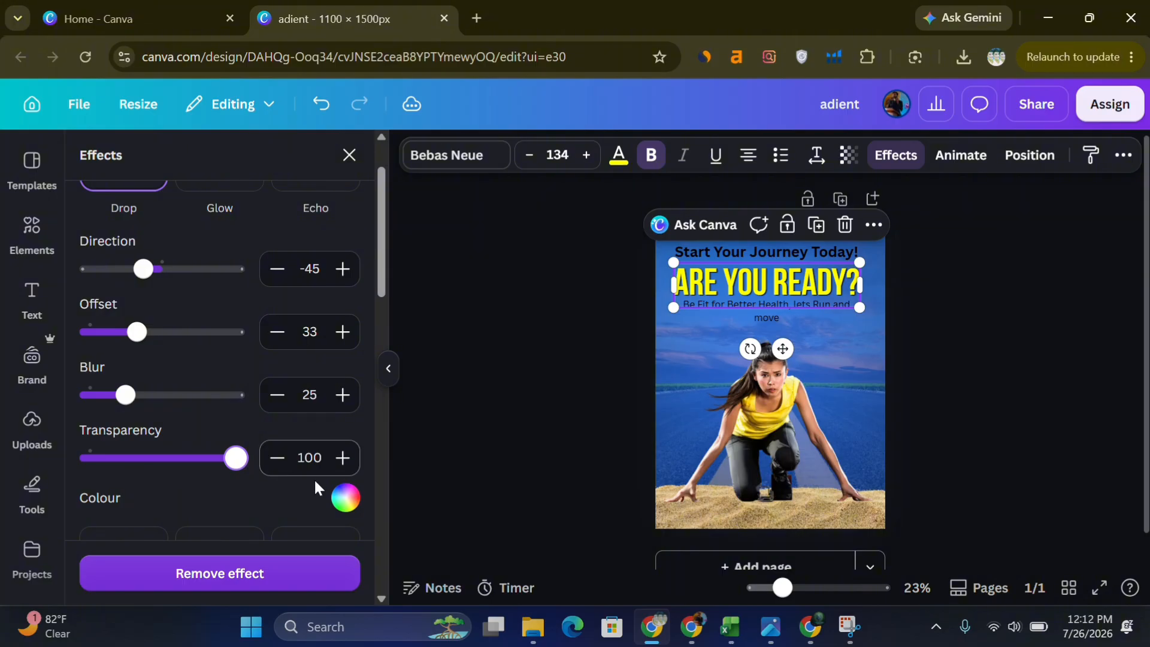
{"action": "left_click", "coordinate": [346, 498]}
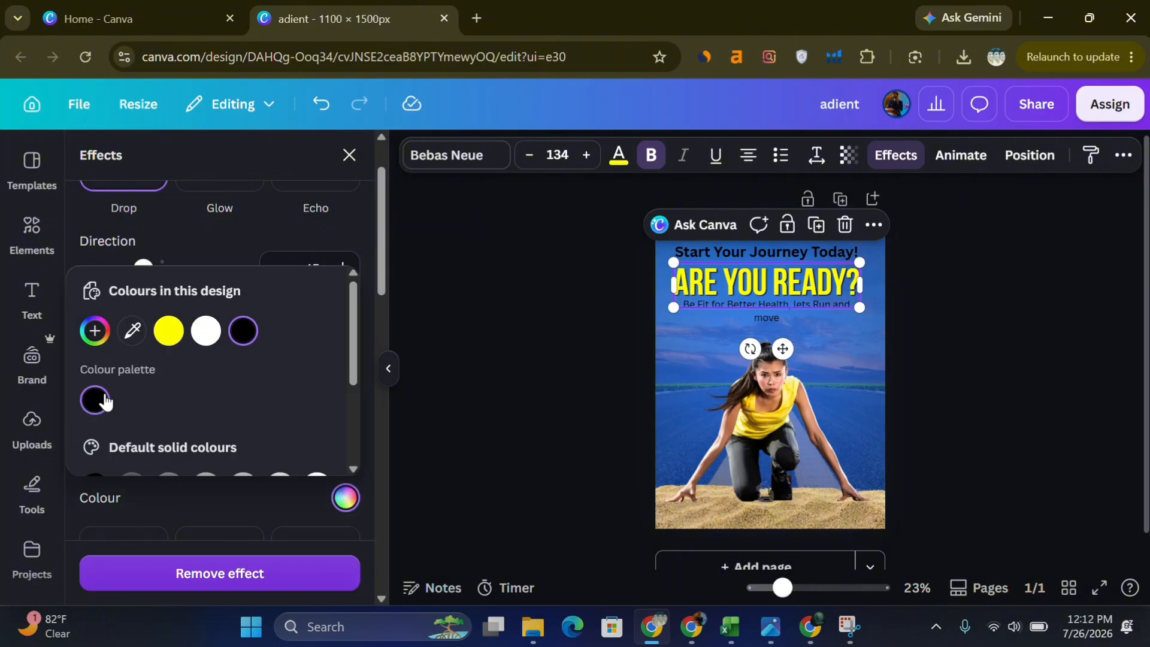
{"action": "left_click", "coordinate": [545, 282]}
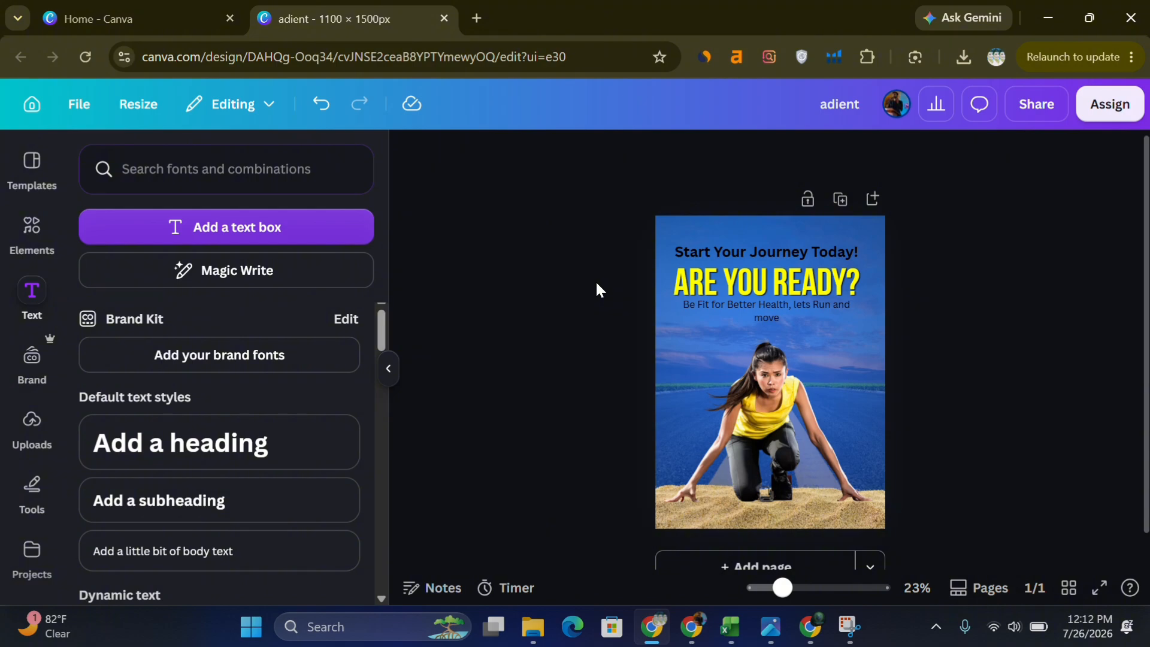
Colour the "Start Your Journey Today!" subheading white and give it a Drop shadow effect with transparency 100.
{"action": "double_click", "coordinate": [709, 252]}
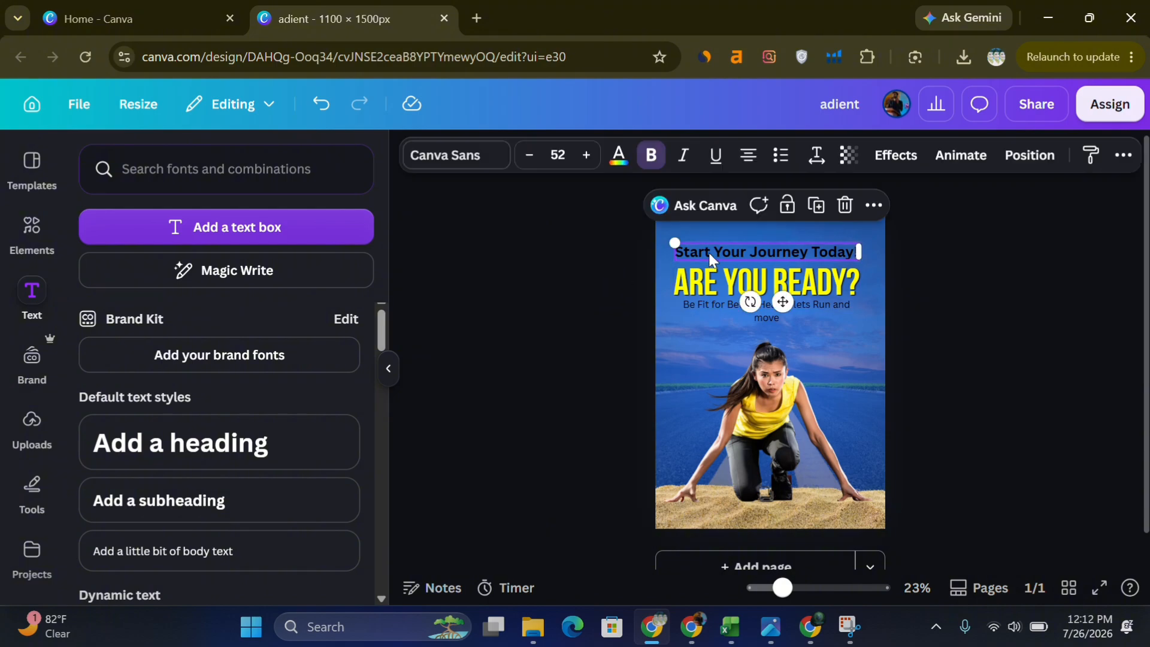
{"action": "left_click", "coordinate": [631, 165]}
{"action": "left_click", "coordinate": [97, 353]}
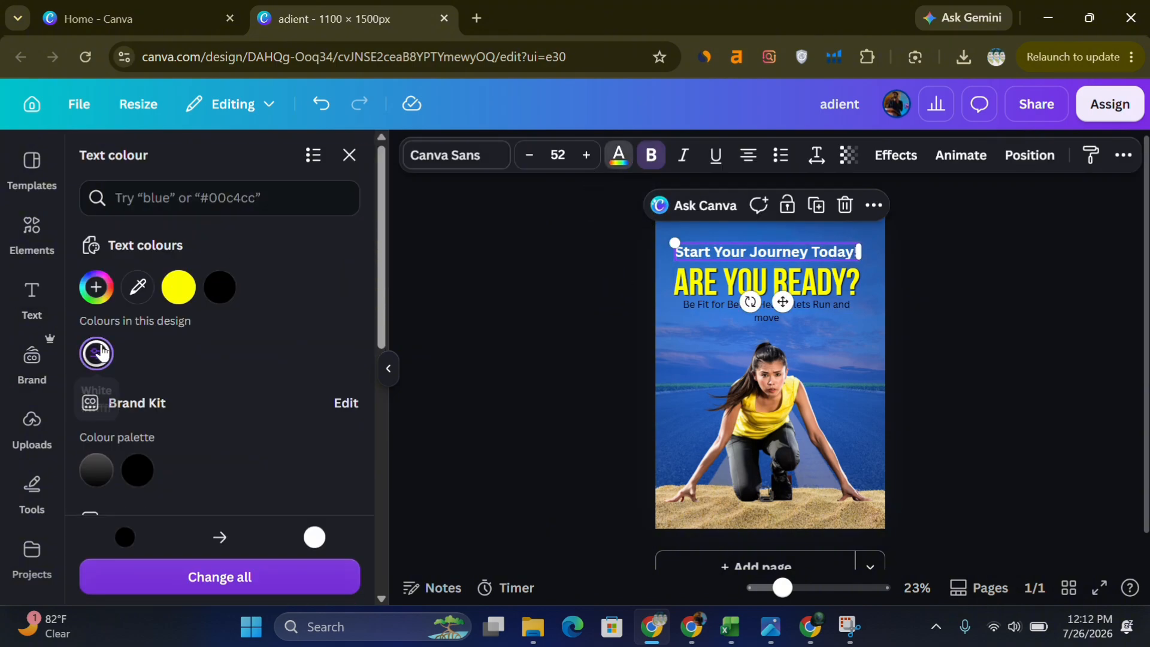
{"action": "left_click", "coordinate": [895, 155]}
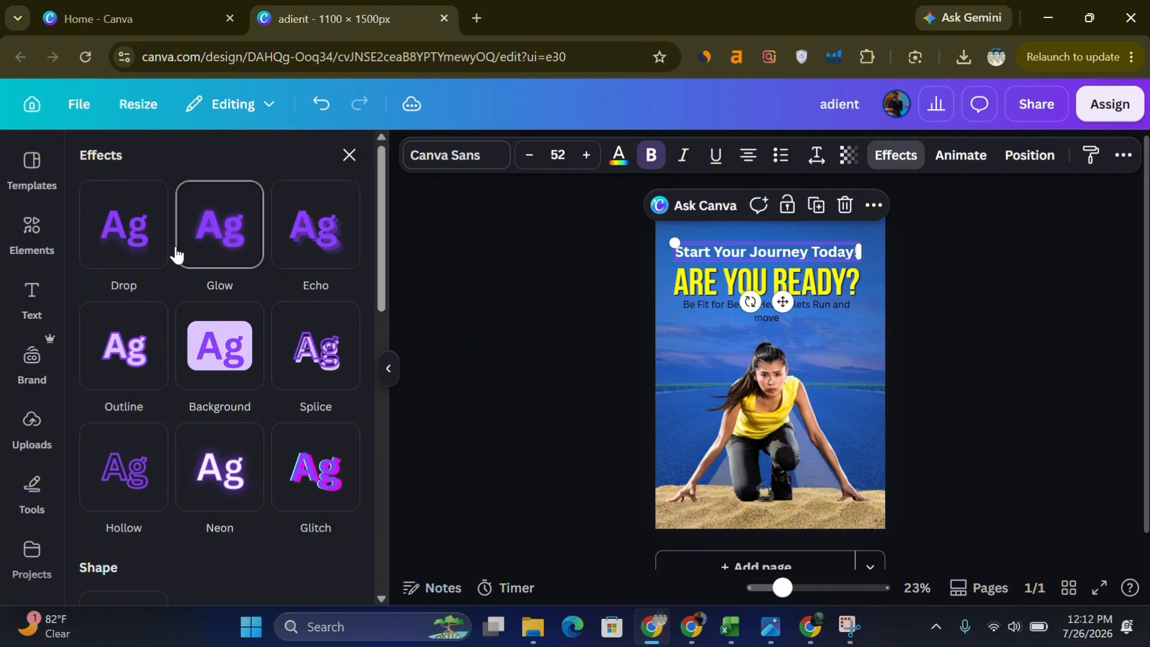
{"action": "left_click", "coordinate": [115, 222]}
{"action": "left_click_drag", "start_coordinate": [133, 533], "coordinate": [241, 526]}
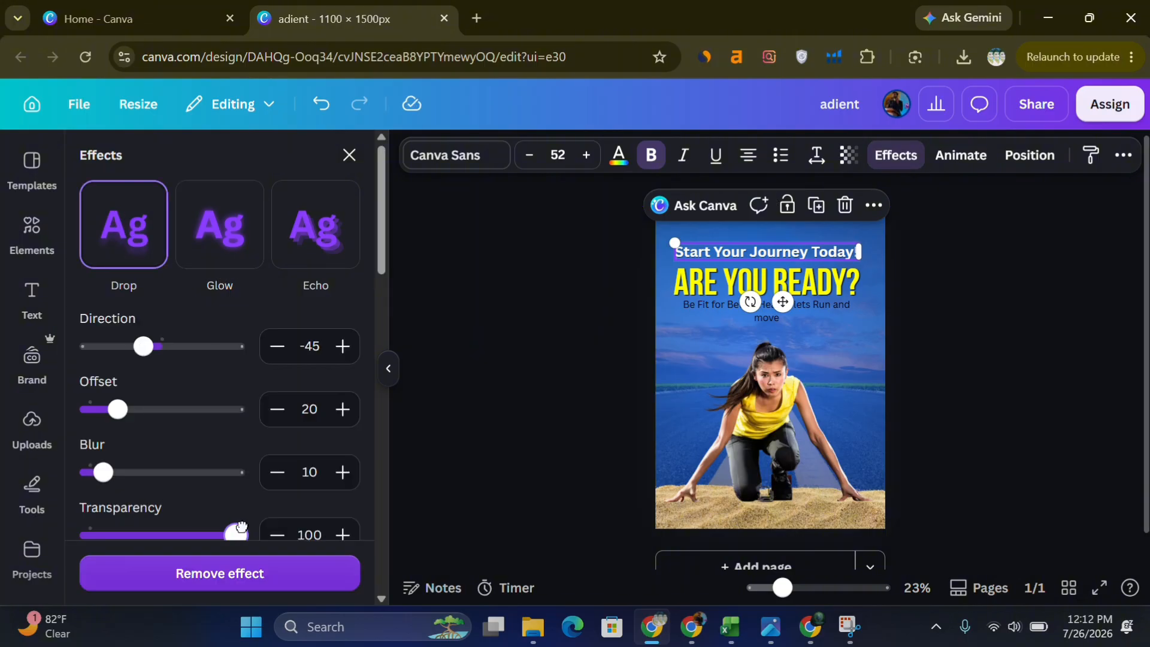
{"action": "left_click", "coordinate": [574, 374]}
Colour the "Be Fit for Better Health, lets Run and move" body text white and add a Drop shadow with transparency 100.
{"action": "left_click", "coordinate": [725, 305]}
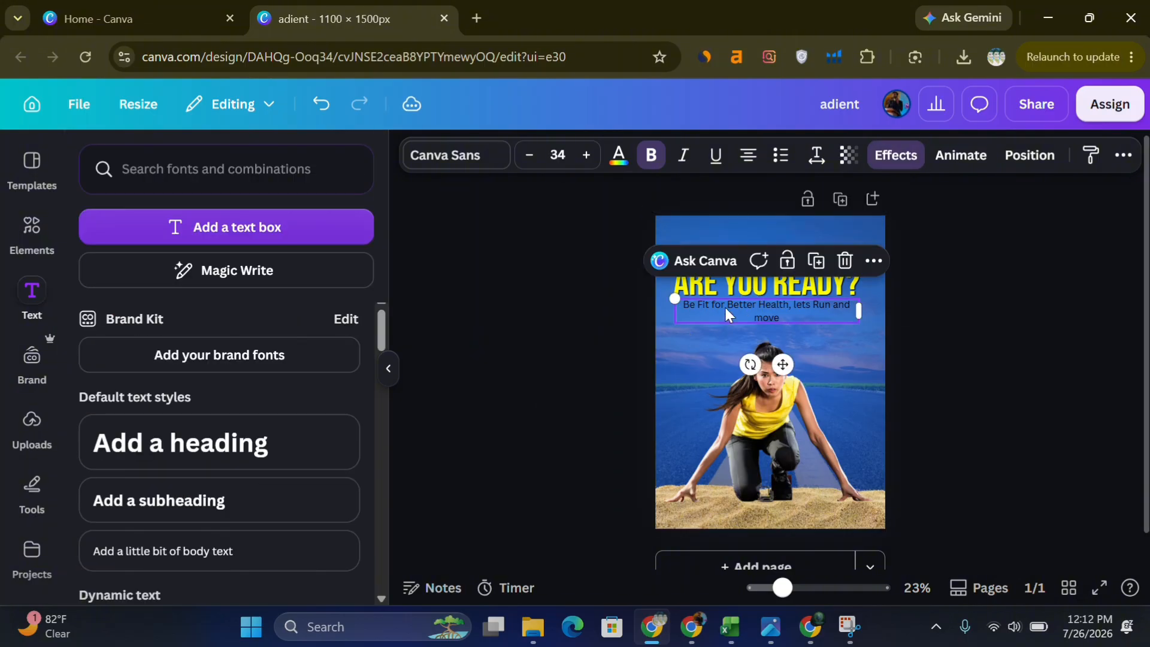
{"action": "left_click", "coordinate": [619, 155]}
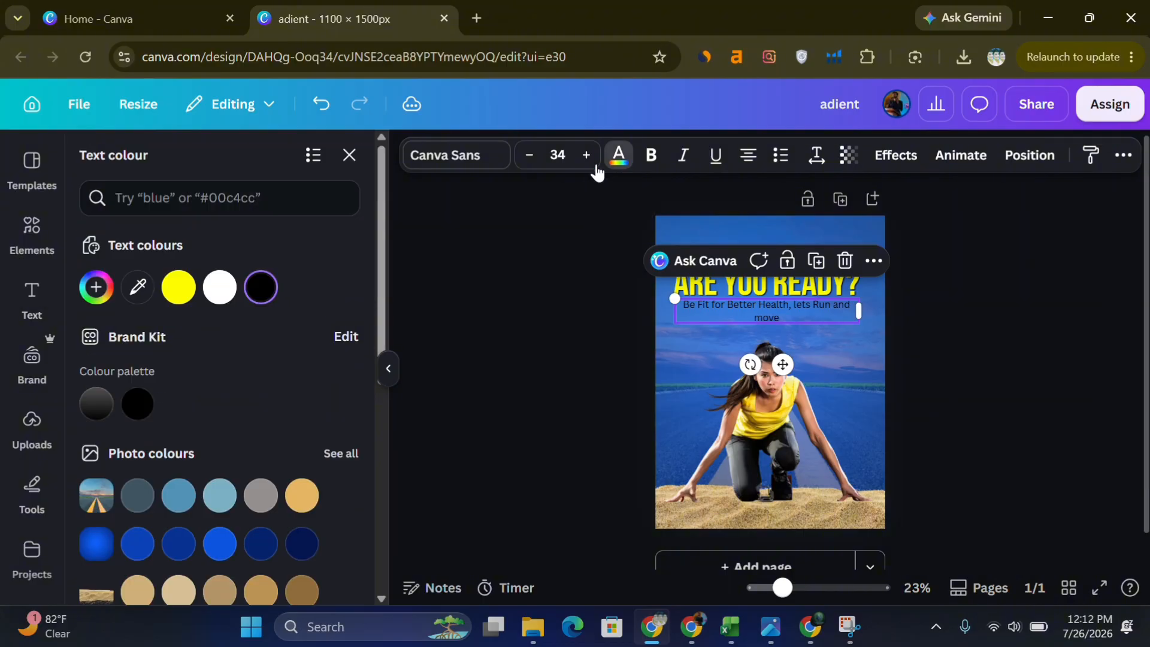
{"action": "left_click", "coordinate": [232, 292]}
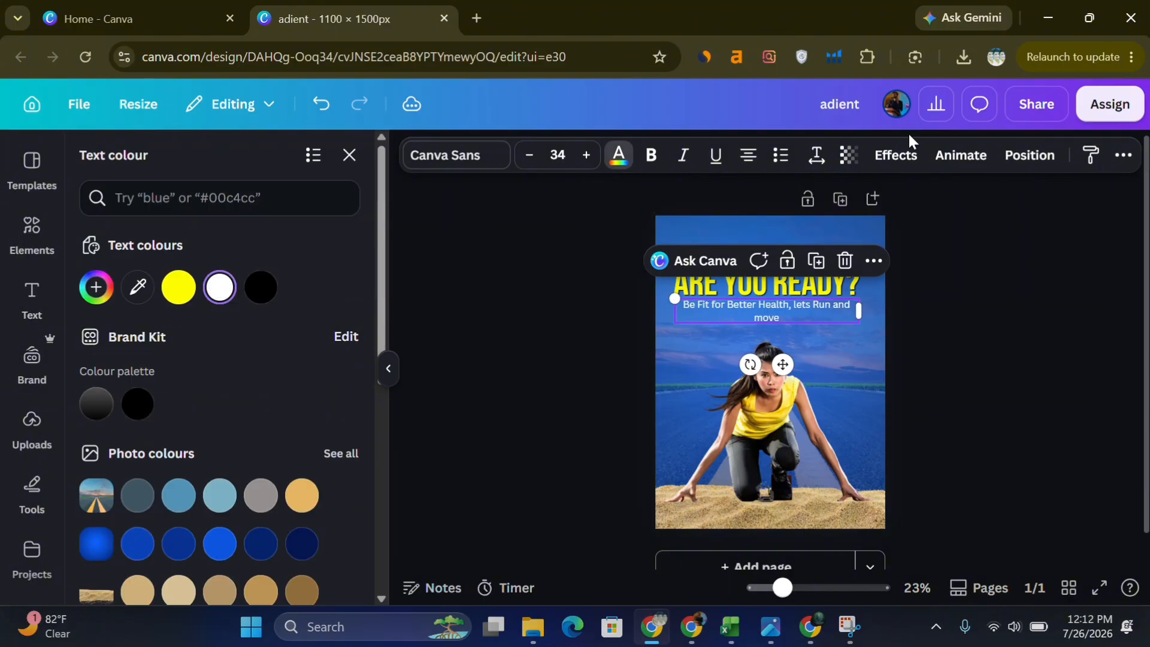
{"action": "left_click", "coordinate": [896, 155]}
{"action": "left_click", "coordinate": [111, 214]}
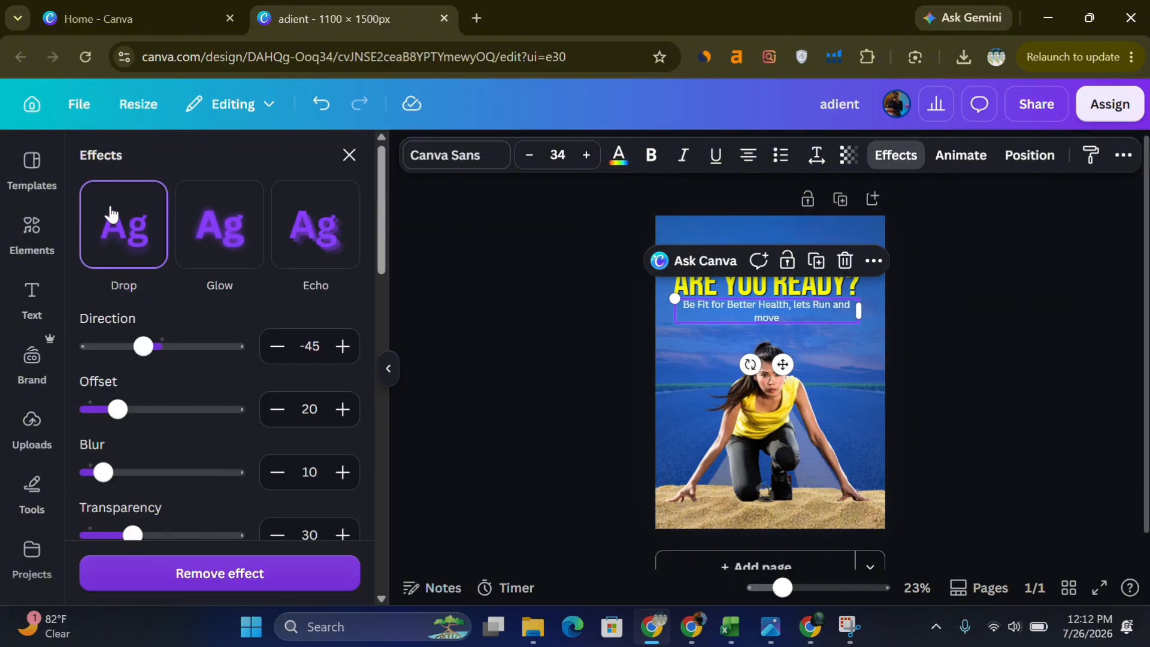
{"action": "left_click_drag", "start_coordinate": [133, 534], "coordinate": [246, 526]}
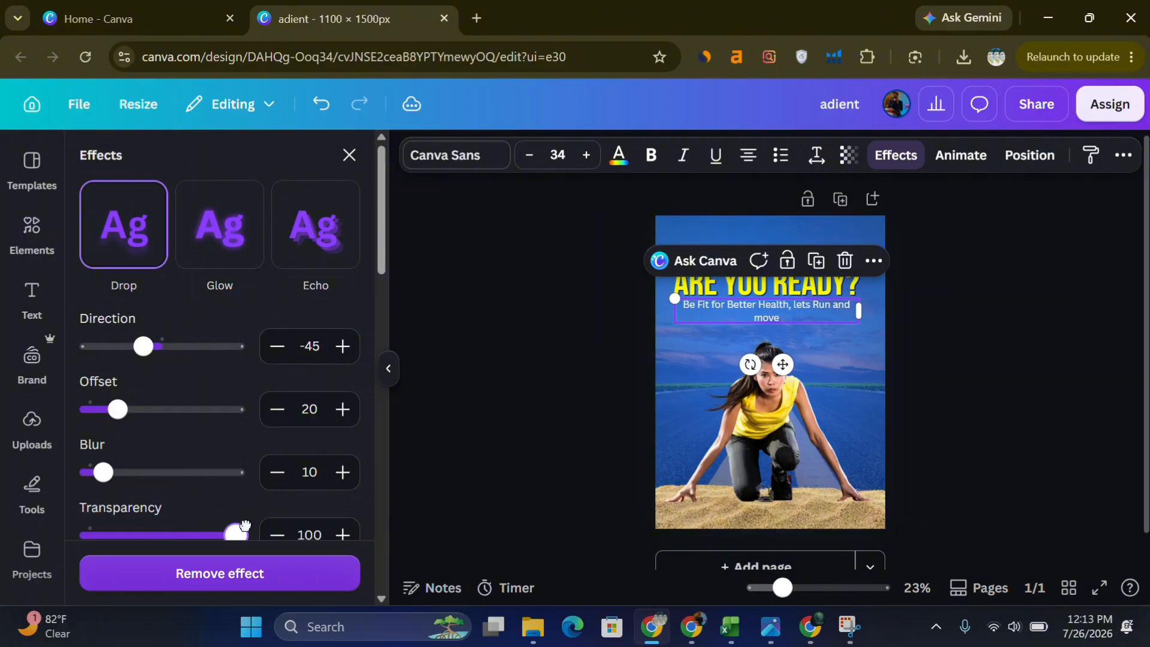
{"action": "left_click", "coordinate": [497, 438]}
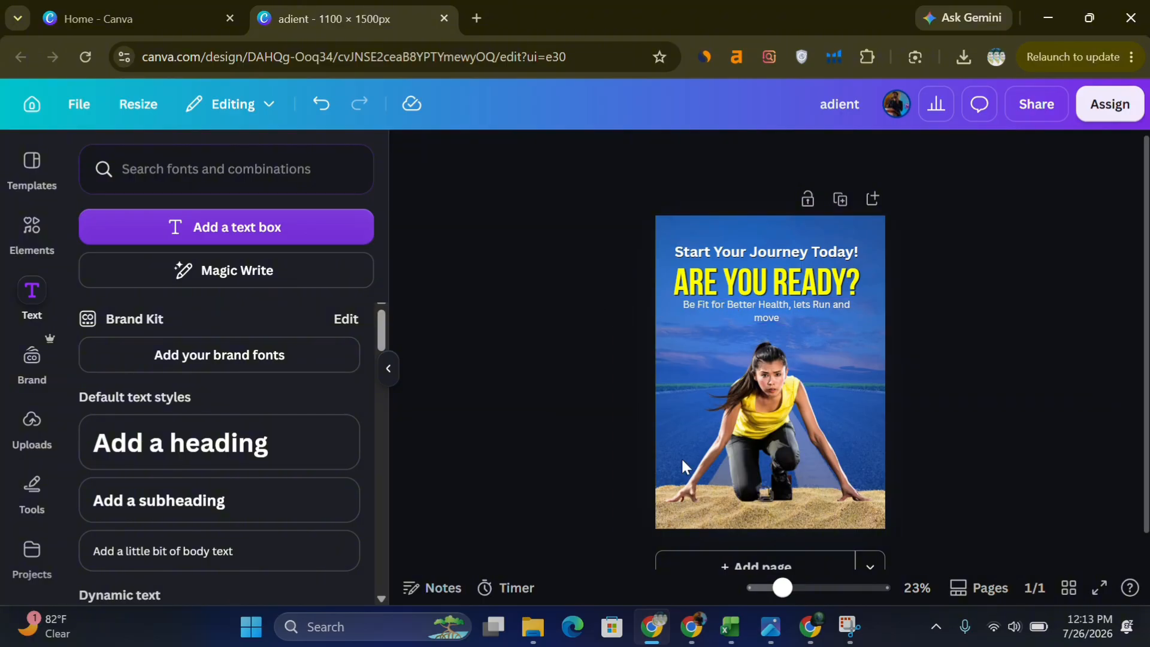
Move the runner cutout up, clear of the sand image at the poster's bottom.
{"action": "left_click", "coordinate": [727, 527]}
{"action": "key", "text": "Escape"}
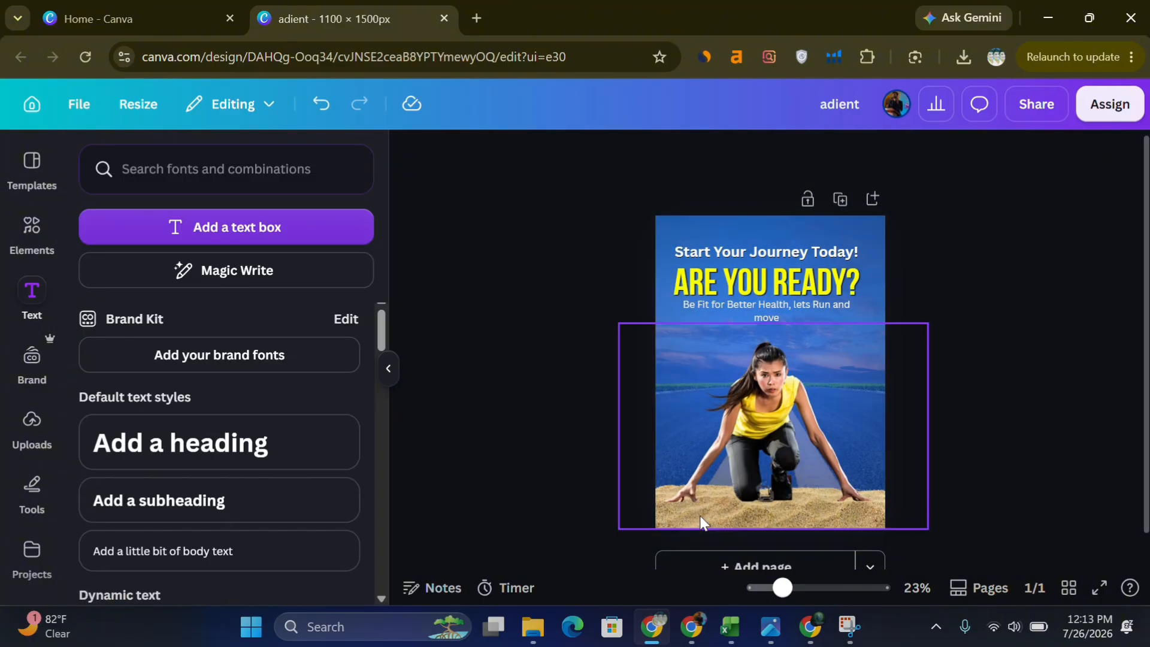
{"action": "left_click_drag", "start_coordinate": [765, 468], "coordinate": [724, 497]}
Apply the Peppermint filter to the sand image.
{"action": "left_click", "coordinate": [468, 155]}
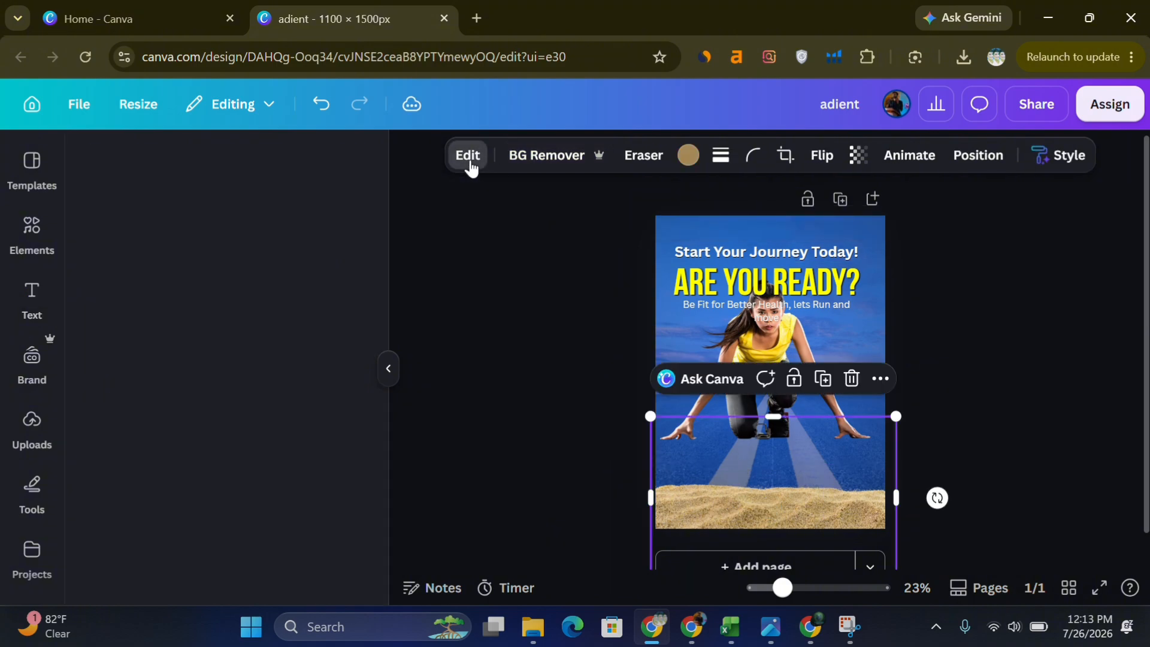
{"action": "scroll", "coordinate": [274, 388], "scroll_direction": "down", "scroll_amount": 5}
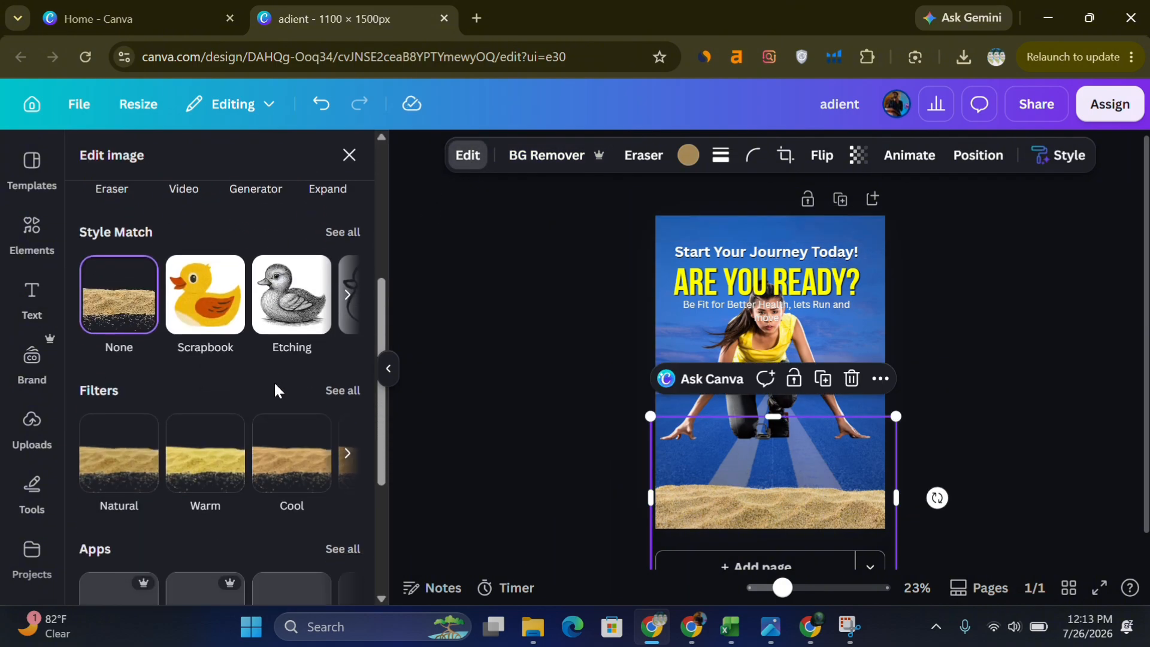
{"action": "left_click", "coordinate": [343, 390]}
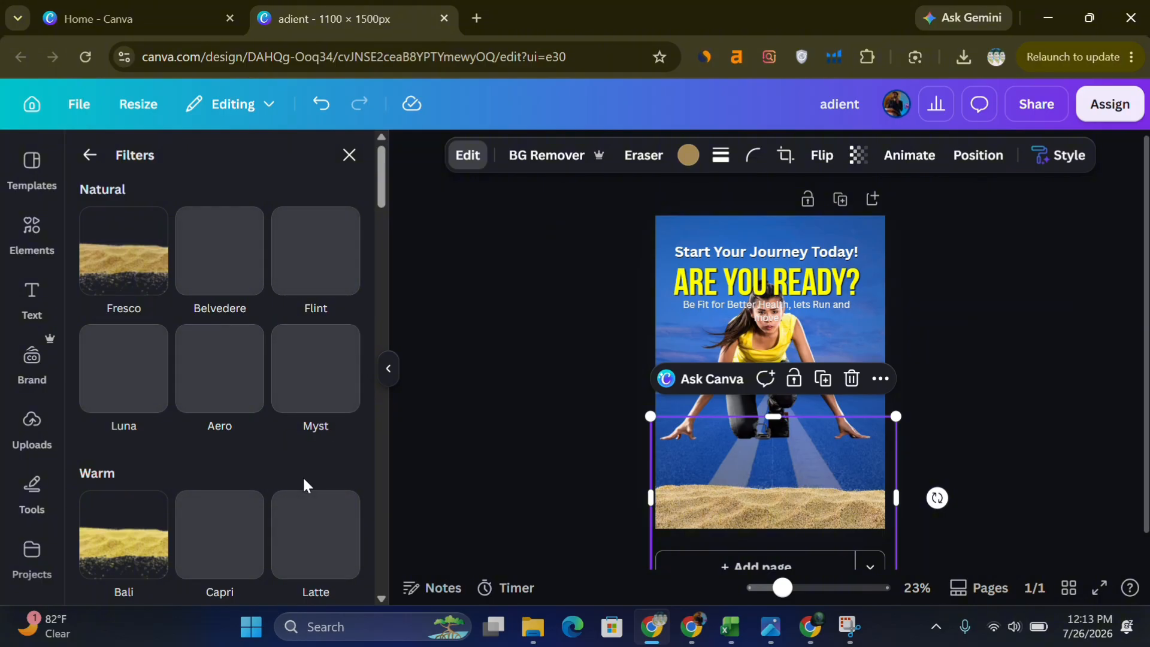
{"action": "scroll", "coordinate": [303, 480], "scroll_direction": "down", "scroll_amount": 10}
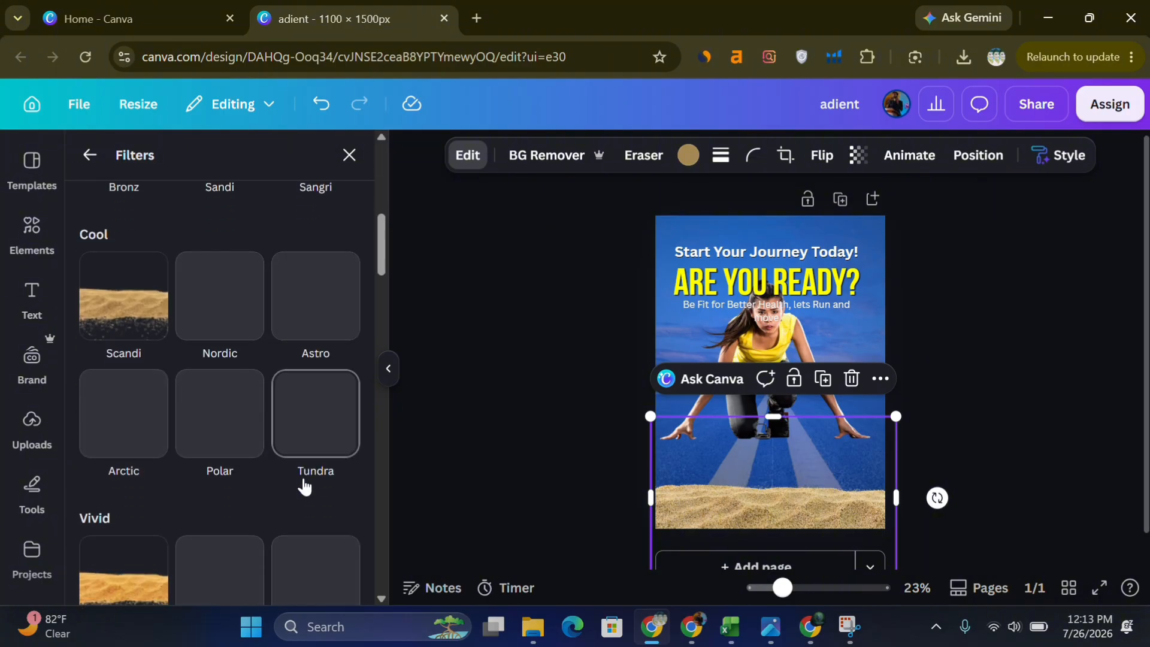
{"action": "scroll", "coordinate": [303, 476], "scroll_direction": "down", "scroll_amount": 10}
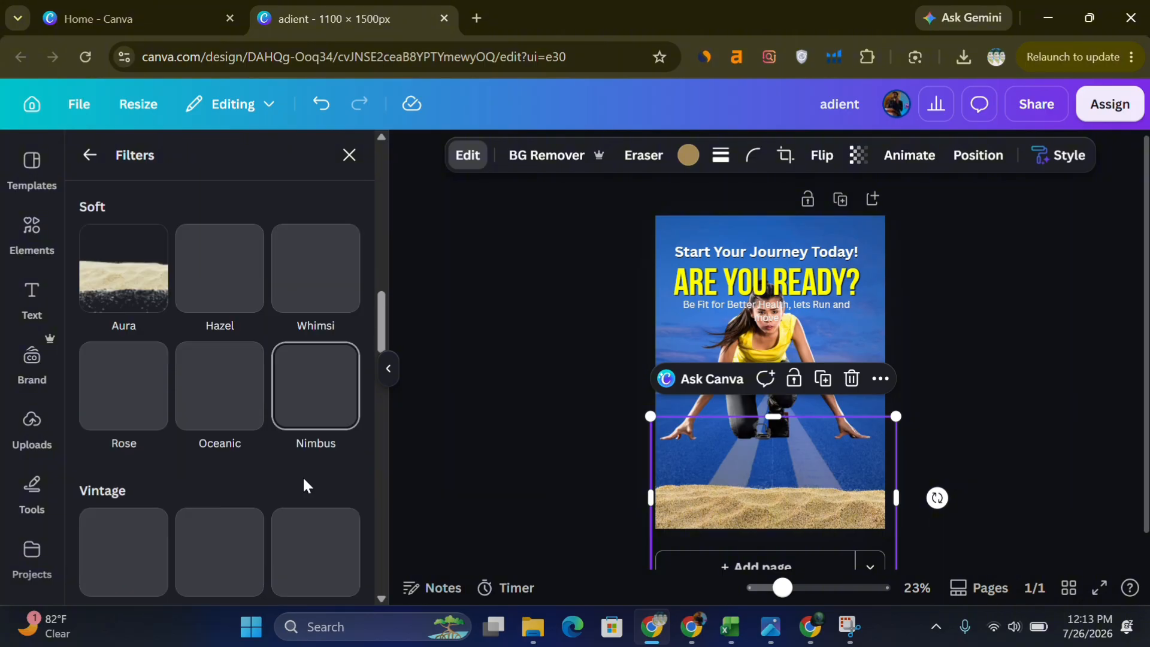
{"action": "scroll", "coordinate": [305, 486], "scroll_direction": "down", "scroll_amount": 10}
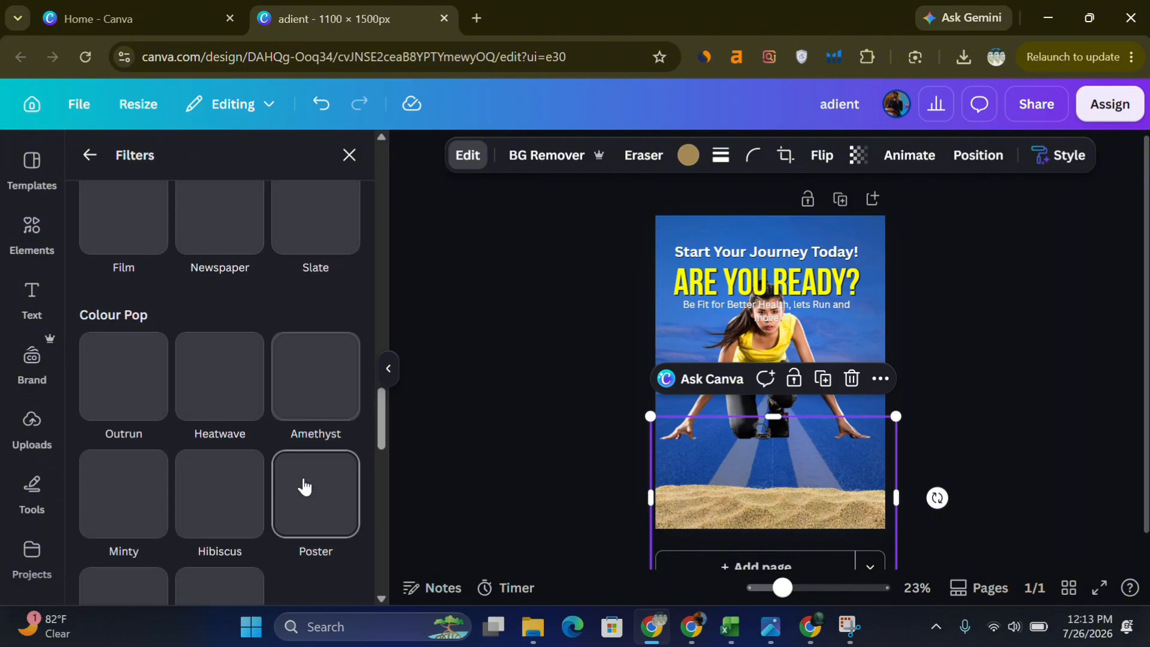
{"action": "scroll", "coordinate": [304, 484], "scroll_direction": "down", "scroll_amount": 10}
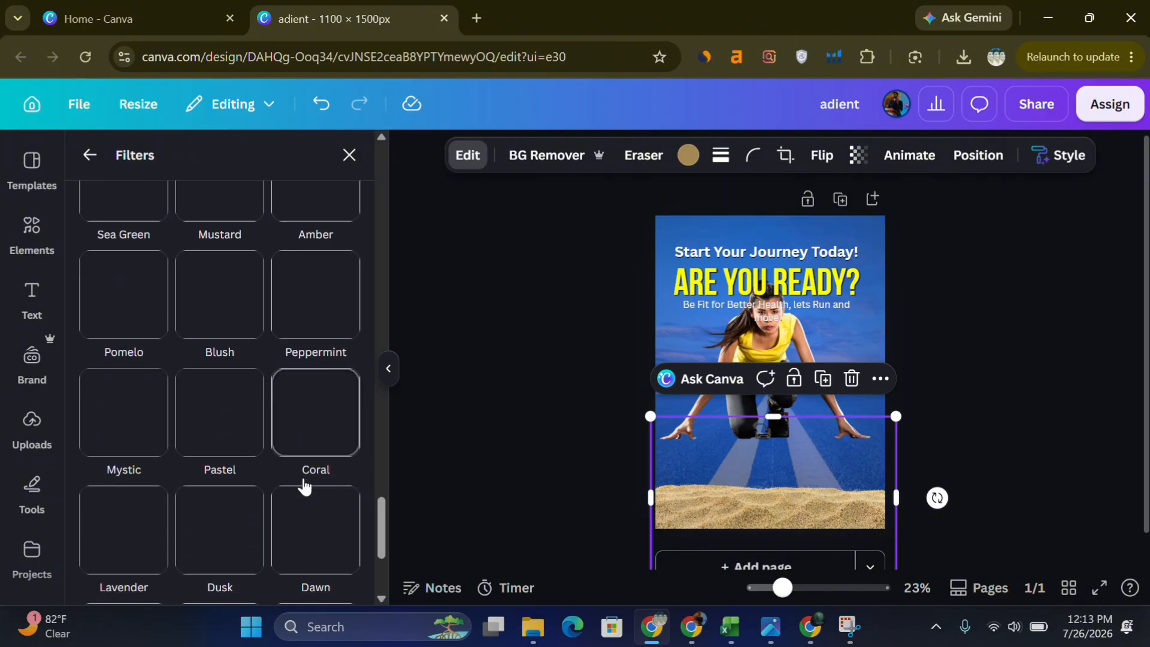
{"action": "left_click", "coordinate": [316, 288]}
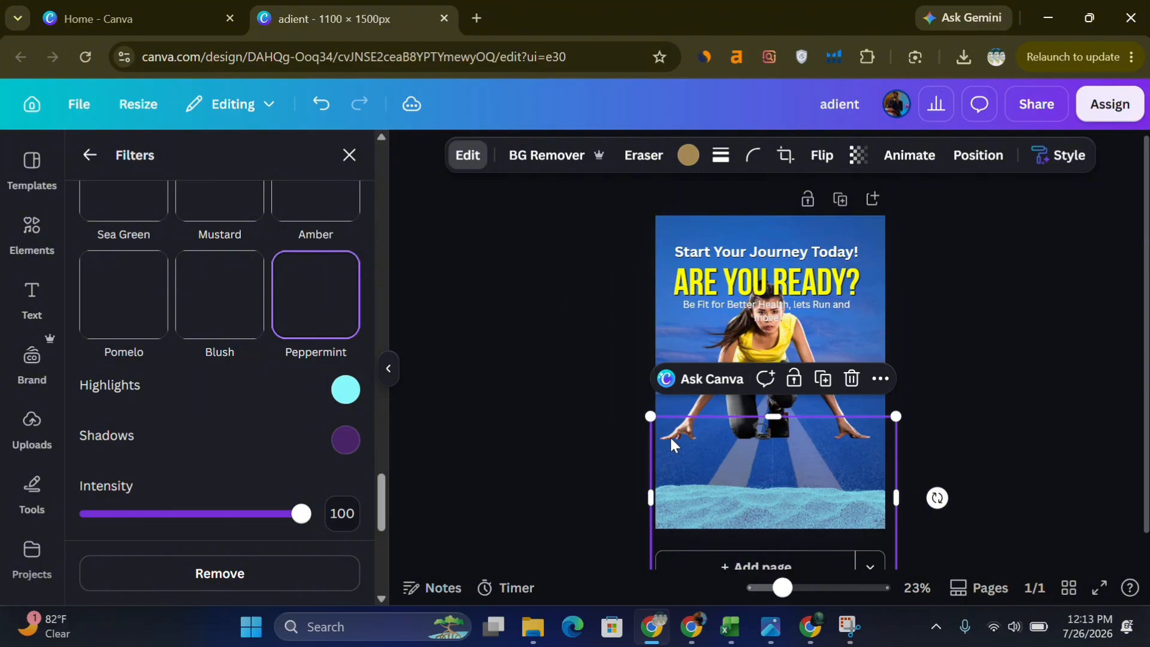
{"action": "left_click", "coordinate": [504, 371]}
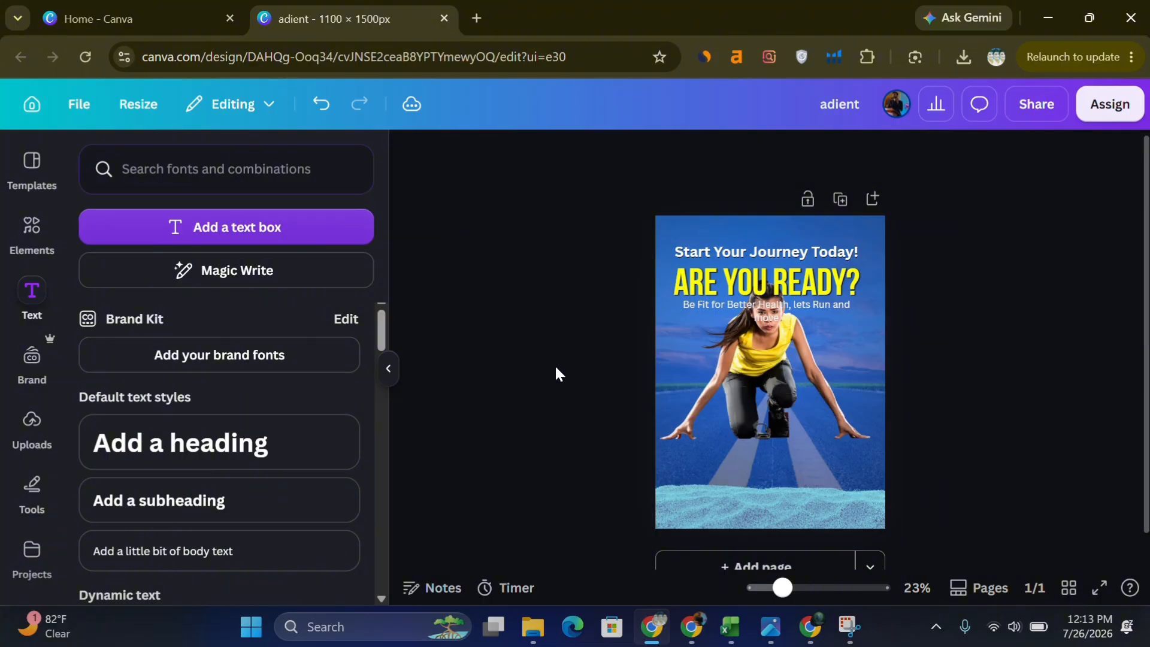
Move the runner cutout back down so her hands and knee rest on the sand.
{"action": "left_click", "coordinate": [763, 401]}
{"action": "left_click_drag", "start_coordinate": [763, 401], "coordinate": [766, 456]}
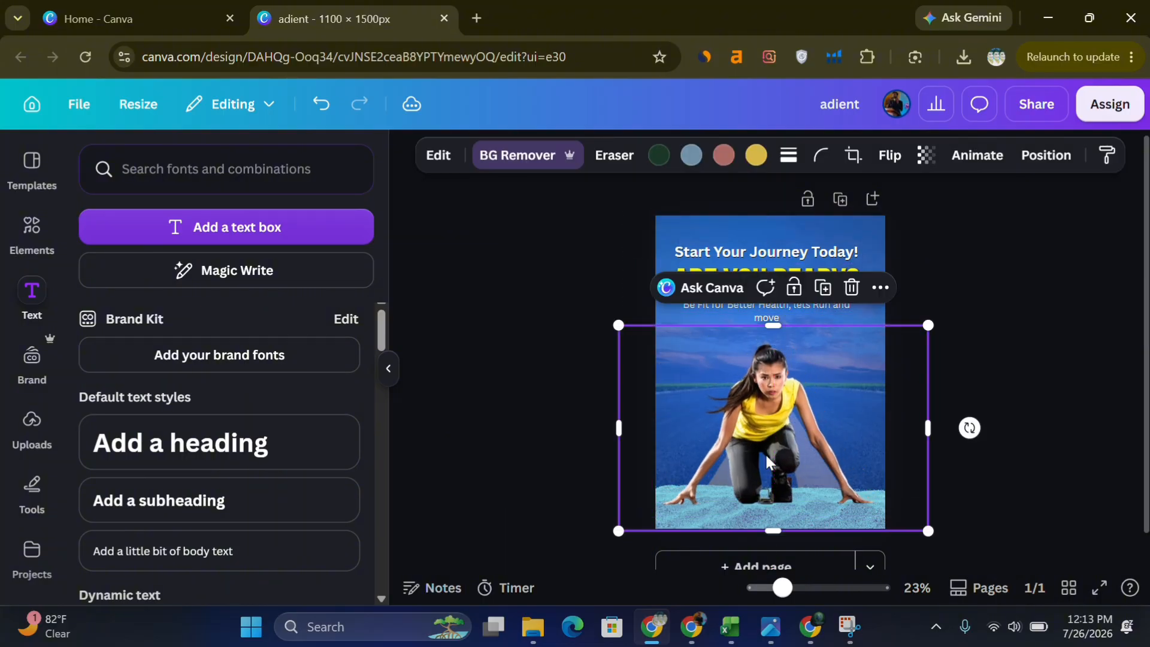
{"action": "left_click", "coordinate": [556, 421]}
Lock the blue background image in place.
{"action": "left_click", "coordinate": [704, 417]}
{"action": "left_click", "coordinate": [519, 312]}
{"action": "left_click", "coordinate": [671, 220]}
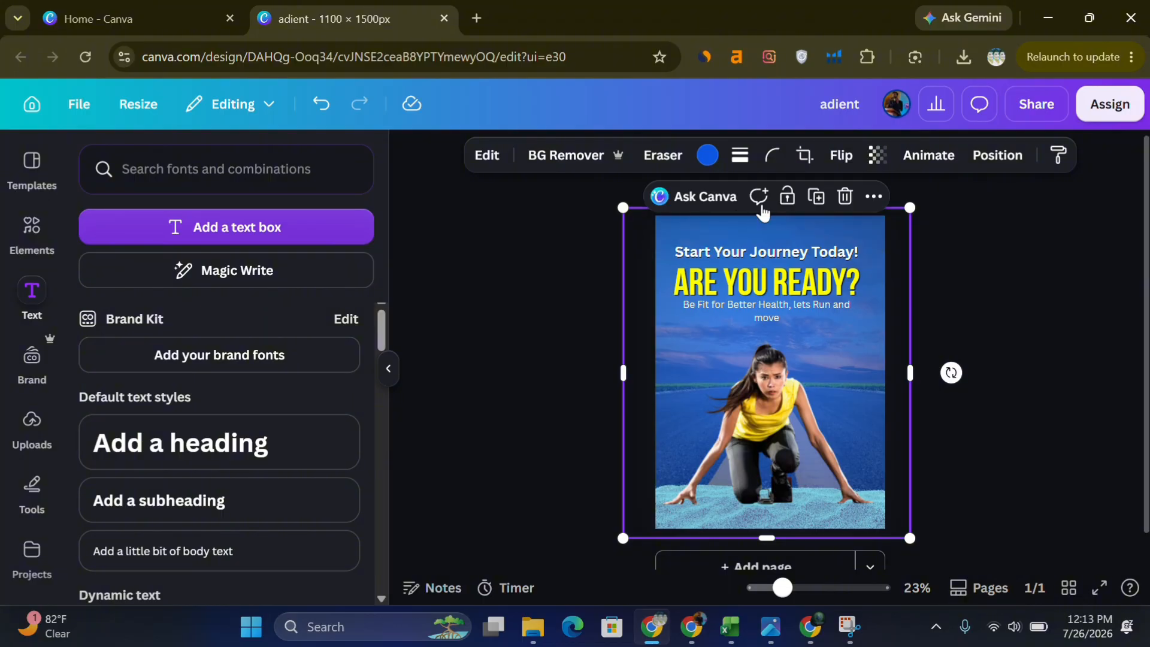
{"action": "left_click", "coordinate": [787, 200]}
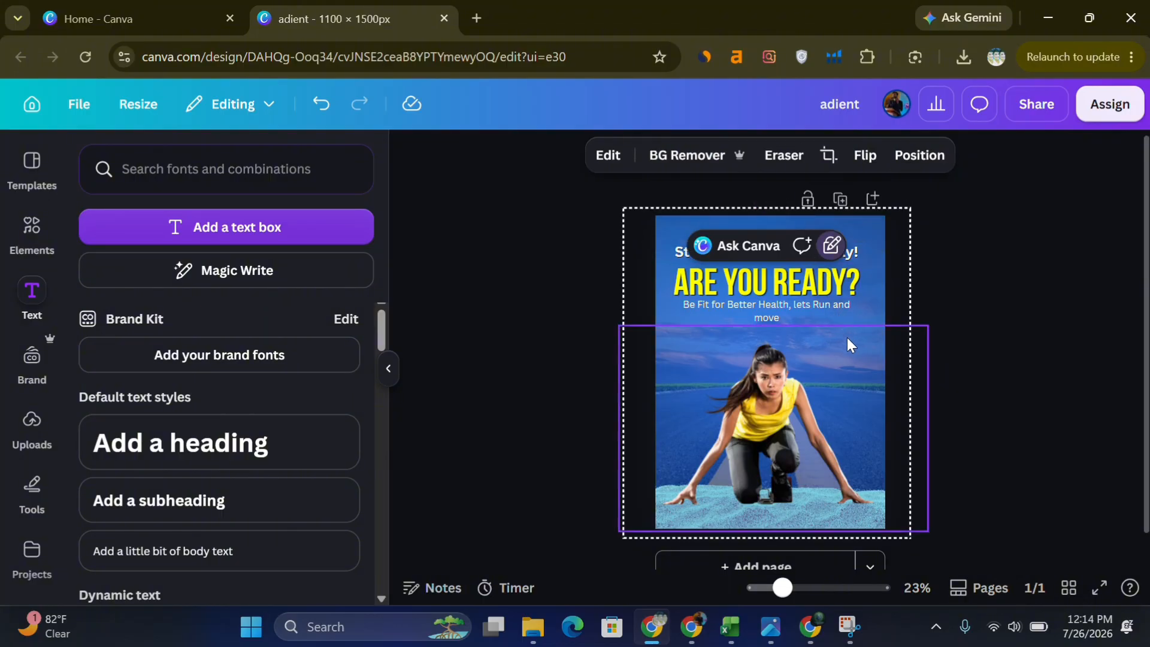
Select the subheading, heading and body text together and nudge them down slightly, closer to the runner's head.
{"action": "left_click_drag", "start_coordinate": [863, 313], "coordinate": [752, 257]}
{"action": "key", "text": "Down"}
{"action": "key", "text": "Down"}
{"action": "key", "text": "Down"}
{"action": "key", "text": "Down"}
{"action": "key", "text": "Down"}
{"action": "key", "text": "Down"}
{"action": "key", "text": "Down"}
{"action": "key", "text": "Down"}
{"action": "key", "text": "Down"}
{"action": "key", "text": "Down"}
{"action": "key", "text": "Down"}
{"action": "key", "text": "Down"}
{"action": "key", "text": "Down"}
{"action": "key", "text": "Down"}
{"action": "key", "text": "Down"}
{"action": "key", "text": "Down"}
{"action": "key", "text": "Down"}
{"action": "key", "text": "Down"}
{"action": "key", "text": "Down"}
{"action": "key", "text": "Down"}
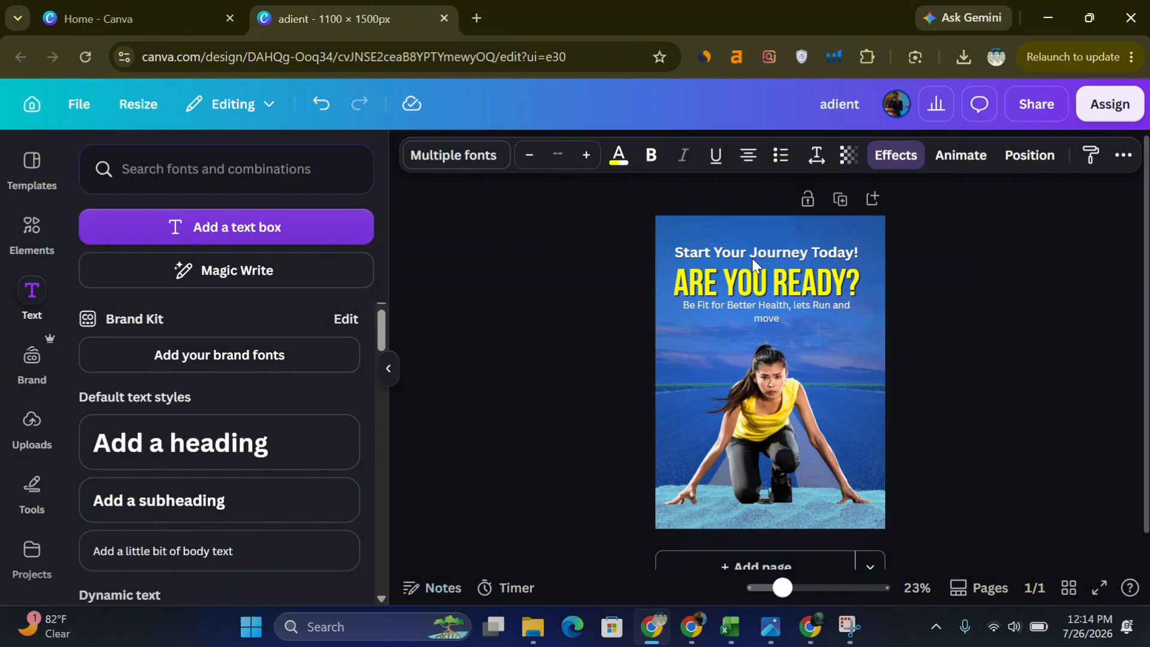
{"action": "key", "text": "Down"}
{"action": "key", "text": "Down"}
{"action": "key", "text": "Down"}
{"action": "key", "text": "Down"}
{"action": "key", "text": "Down"}
{"action": "key", "text": "Down"}
{"action": "key", "text": "Down"}
{"action": "key", "text": "Down"}
{"action": "key", "text": "Down"}
{"action": "key", "text": "Down"}
{"action": "key", "text": "Down"}
{"action": "key", "text": "Down"}
{"action": "key", "text": "Down"}
{"action": "key", "text": "Down"}
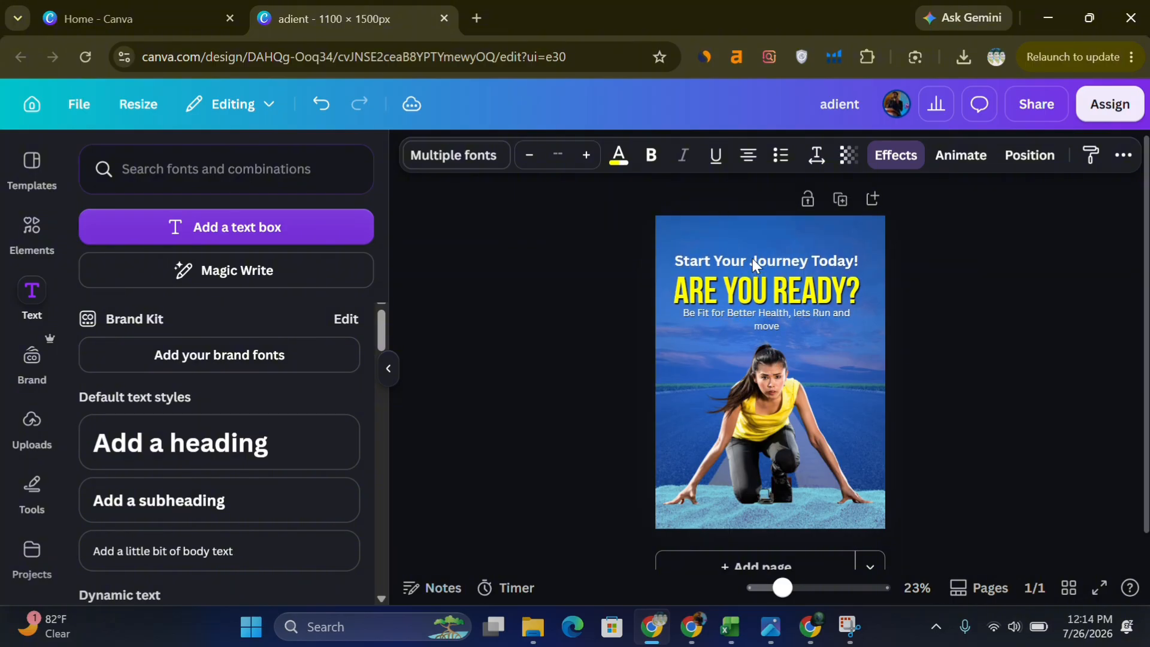
{"action": "left_click", "coordinate": [603, 257]}
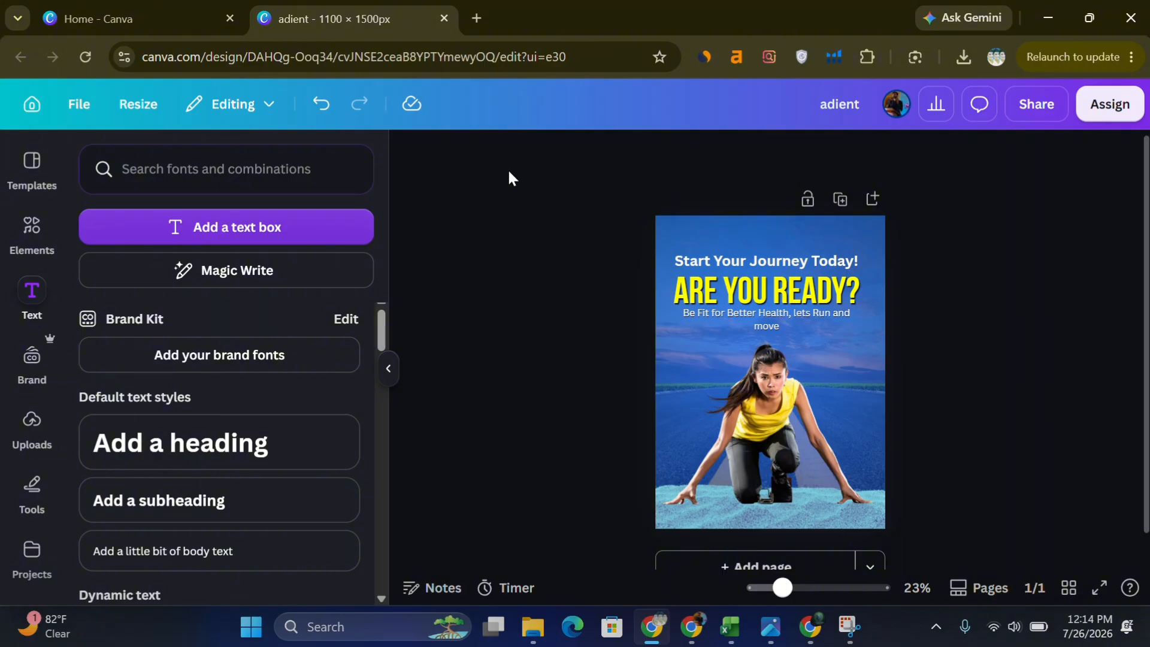
Close the Canva home tab and open a new browser tab.
{"action": "left_click", "coordinate": [221, 18]}
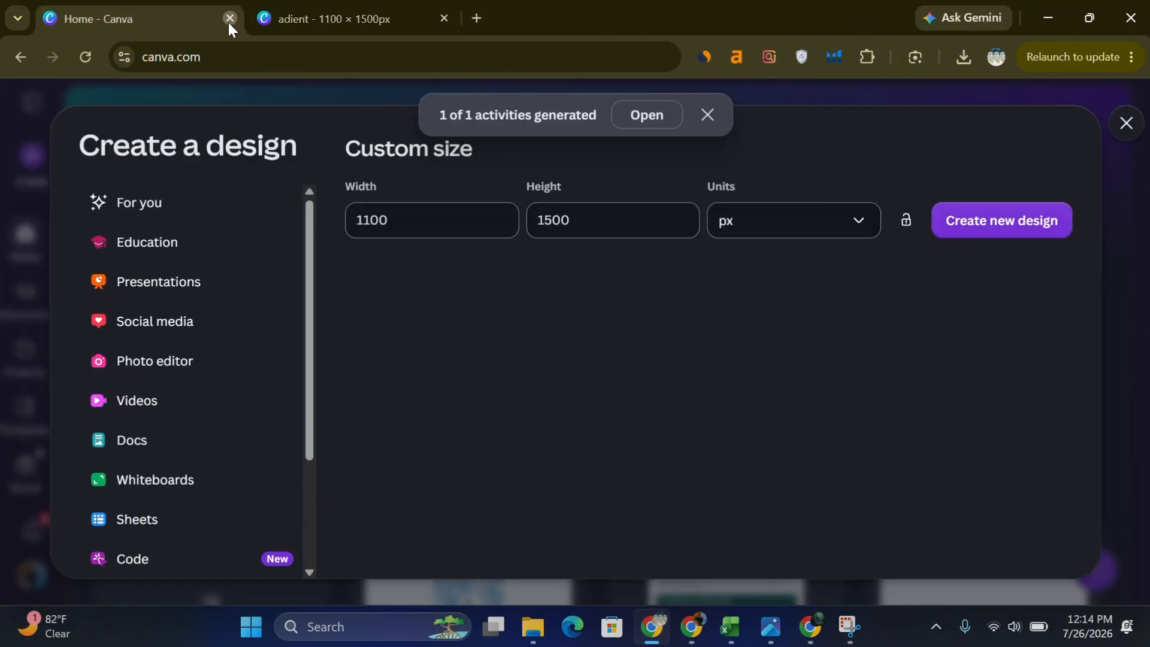
{"action": "left_click", "coordinate": [229, 18]}
{"action": "left_click", "coordinate": [260, 18]}
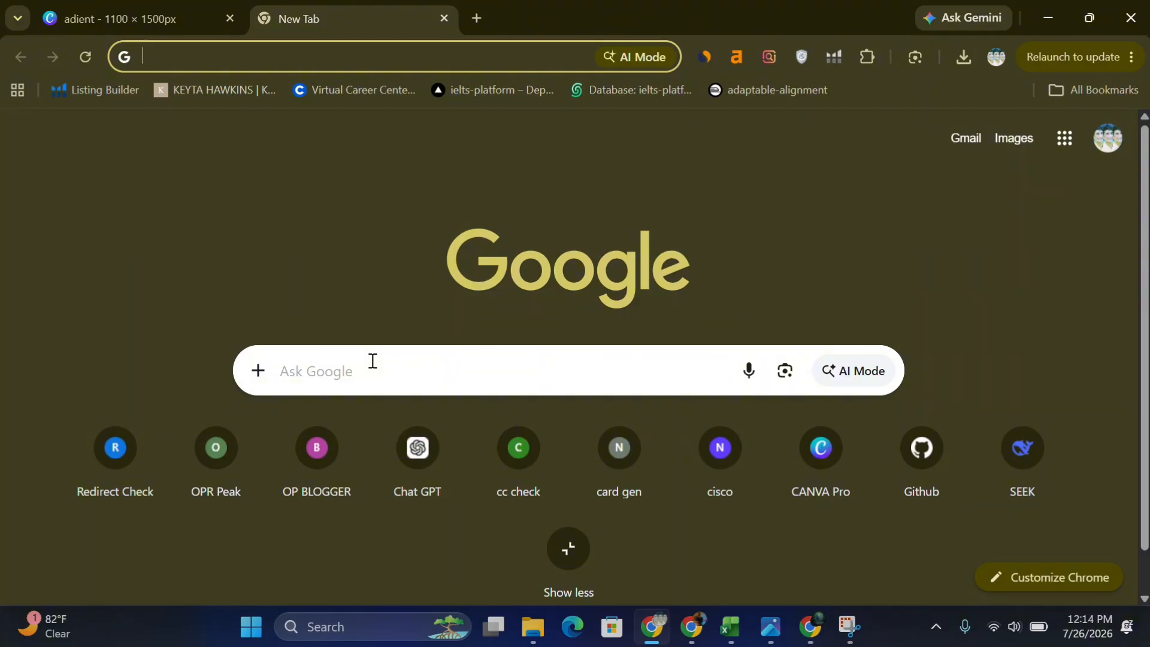
Search Google for "athletics logo" and copy the black running-athlete logo image from the Vecteezy result.
{"action": "type", "text": "at"}
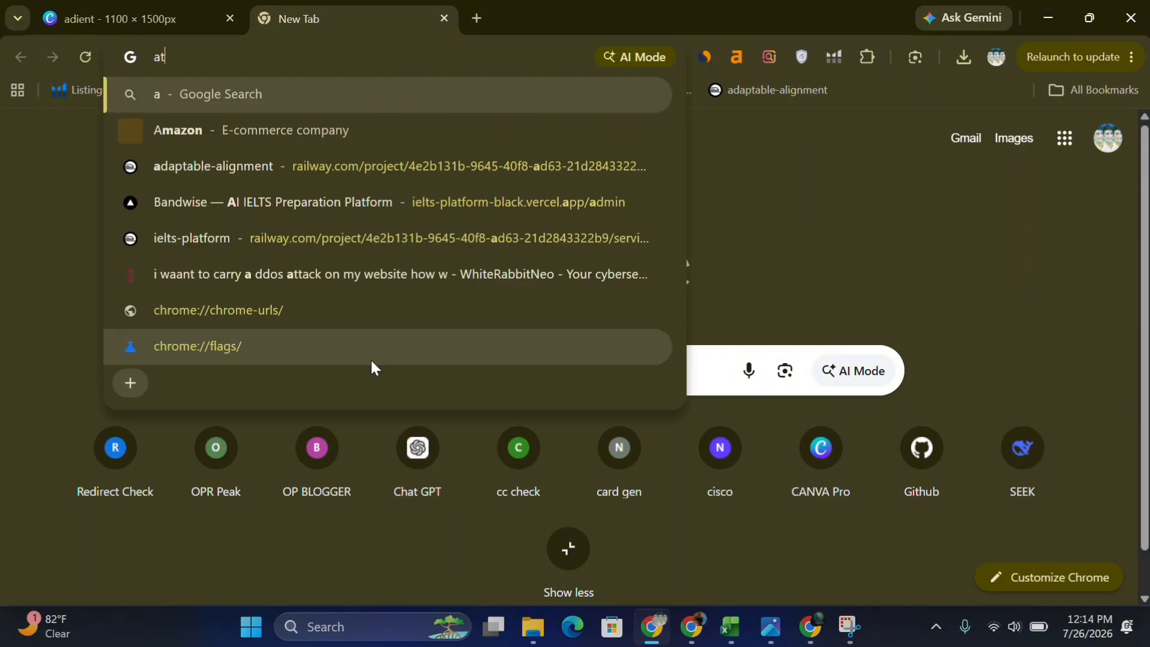
{"action": "type", "text": "hletics logo"}
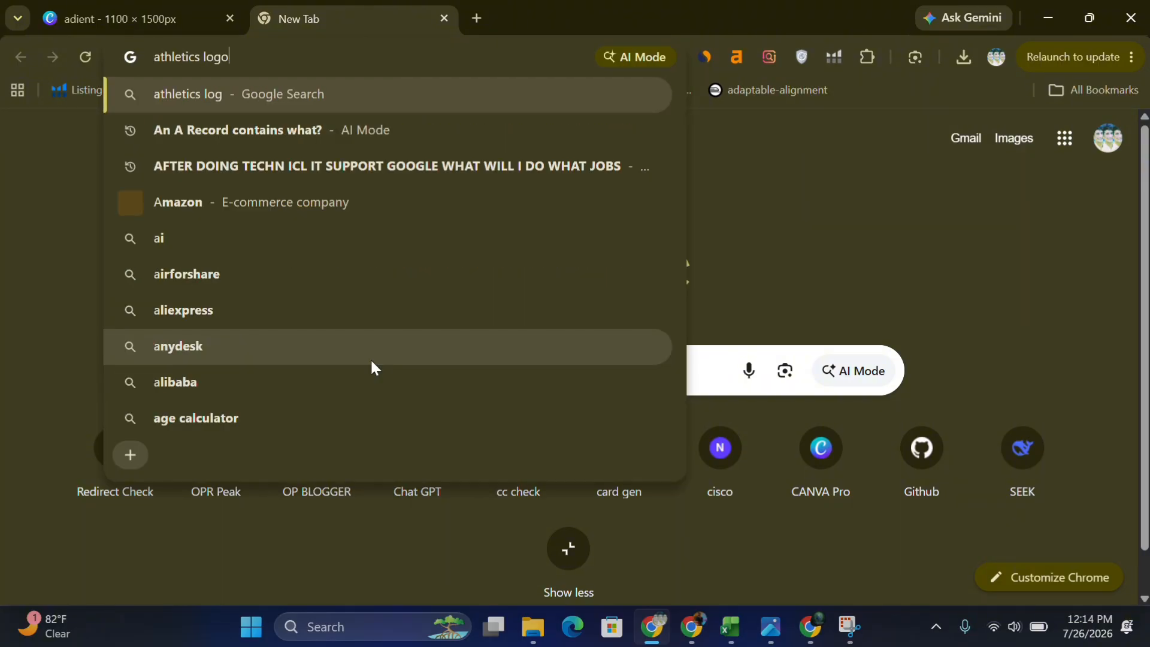
{"action": "key", "text": "Return"}
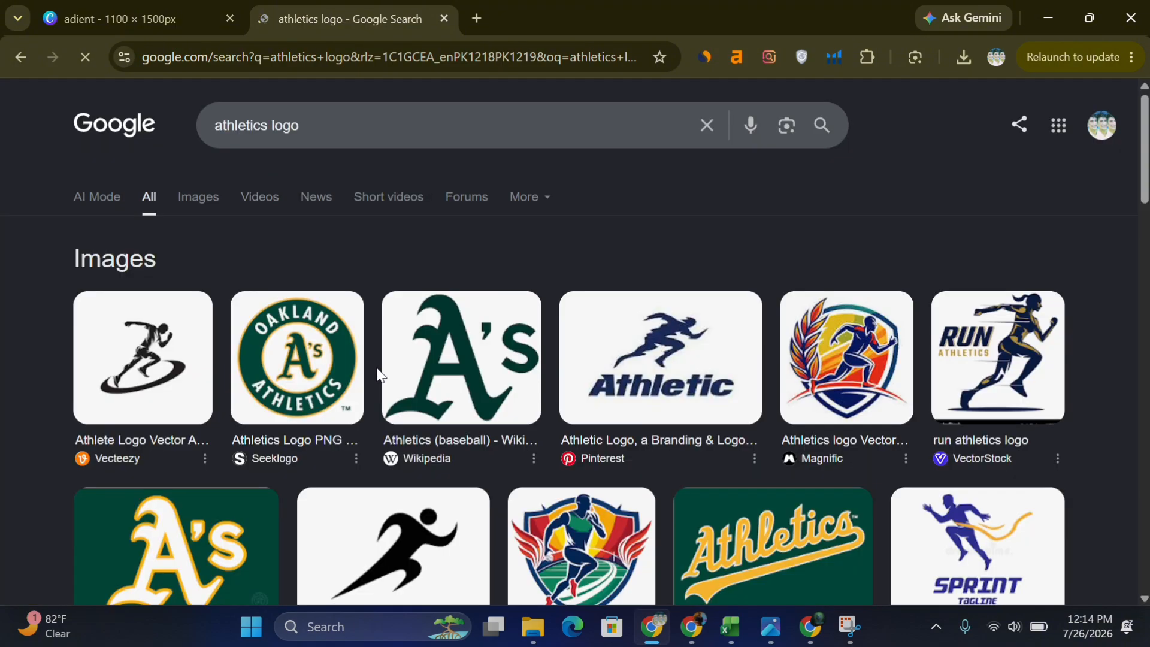
{"action": "left_click", "coordinate": [165, 367]}
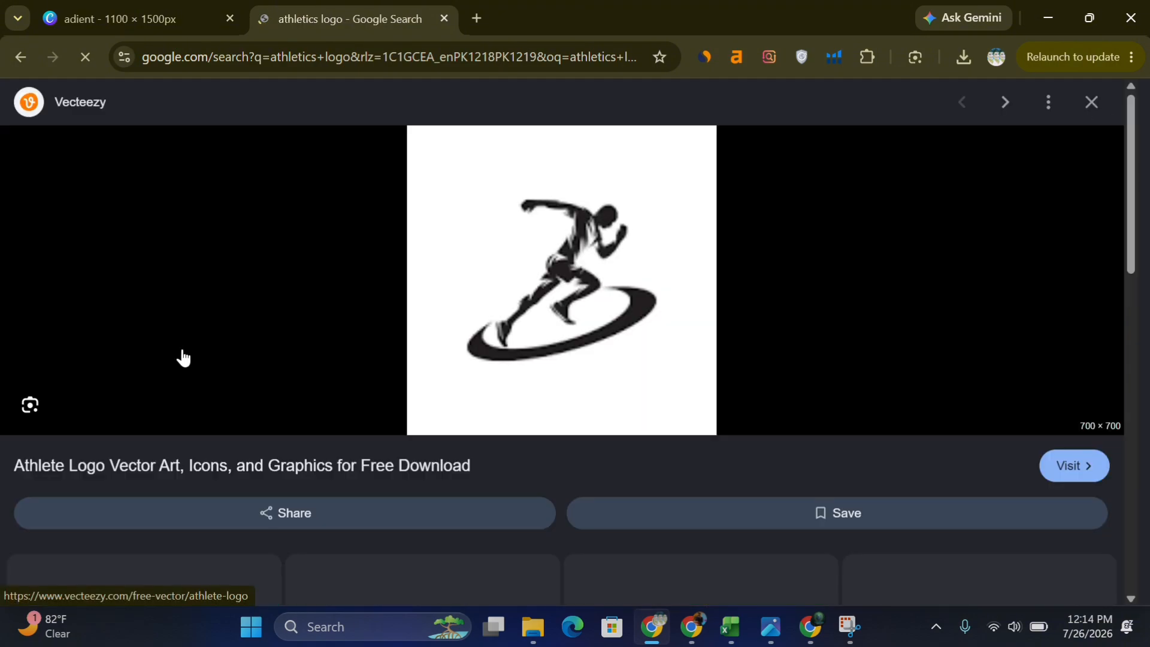
{"action": "right_click", "coordinate": [567, 269]}
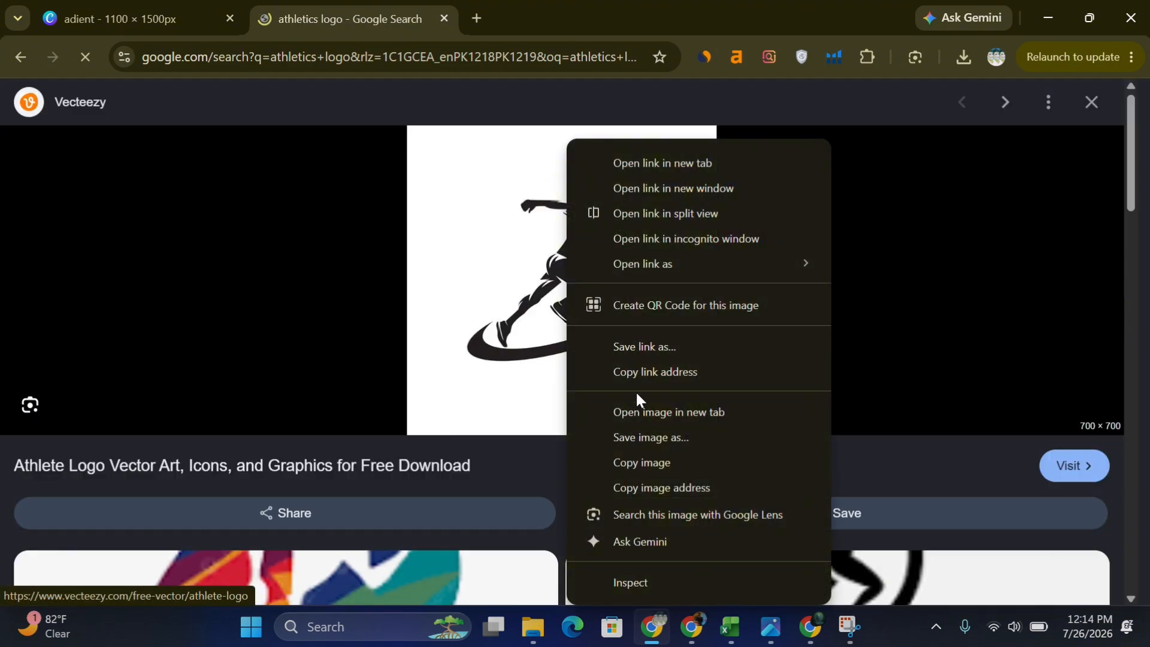
{"action": "left_click", "coordinate": [645, 463]}
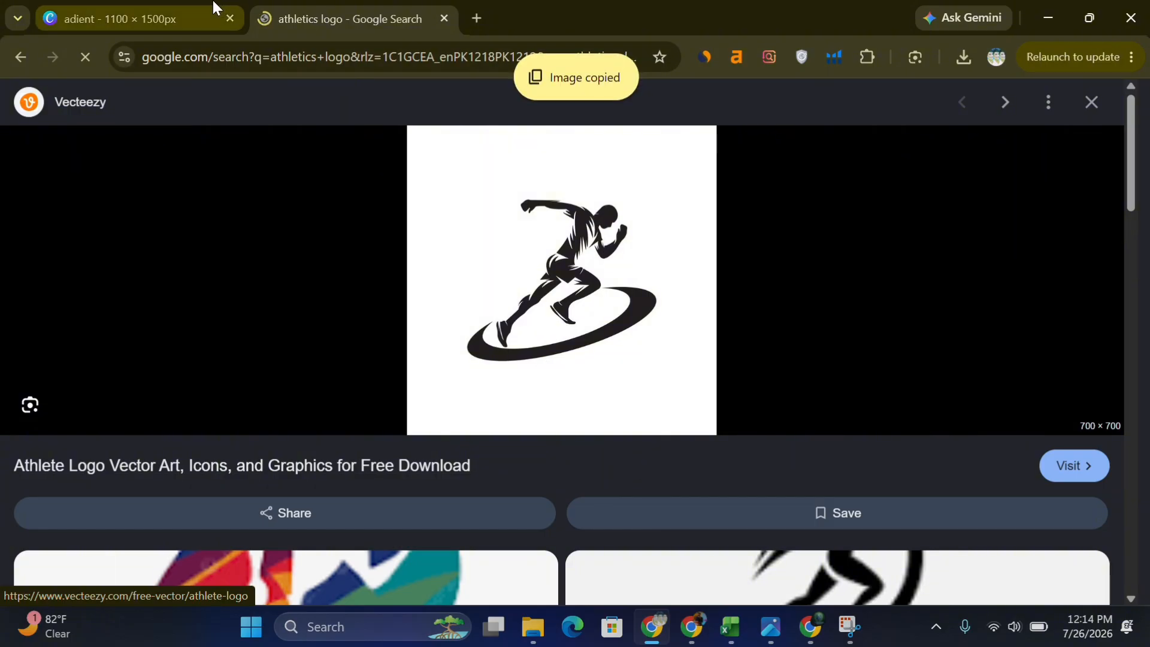
Switch back to the Canva design, paste the copied logo onto the poster and remove its white background.
{"action": "left_click", "coordinate": [154, 17]}
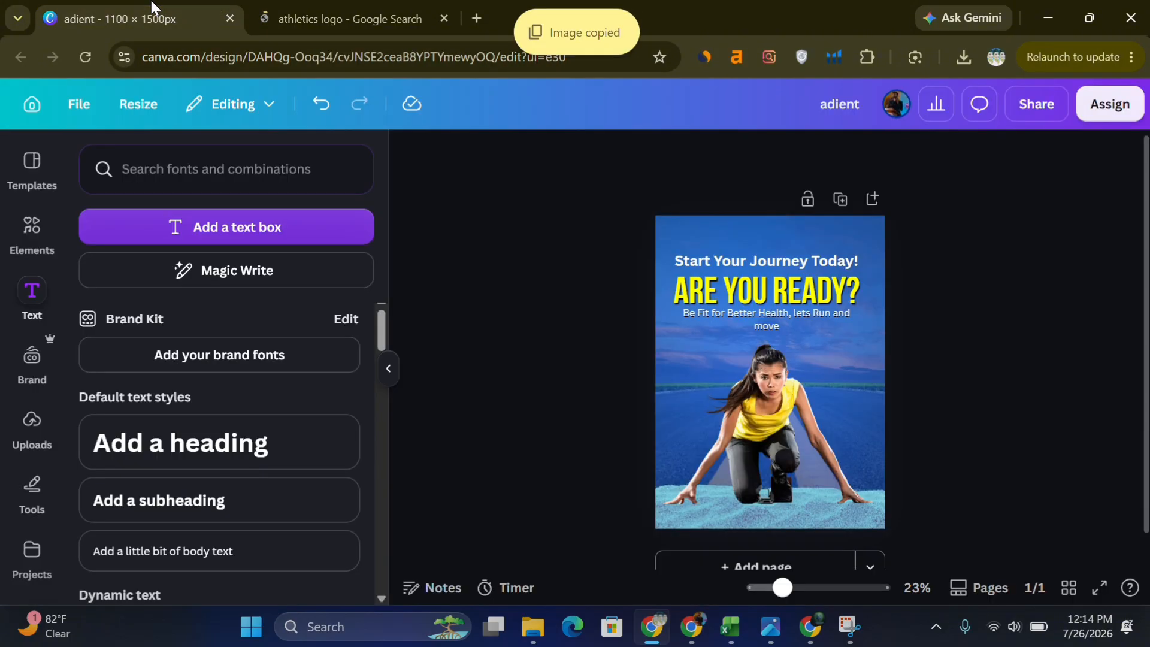
{"action": "left_click", "coordinate": [703, 249]}
{"action": "key", "text": "ctrl+v"}
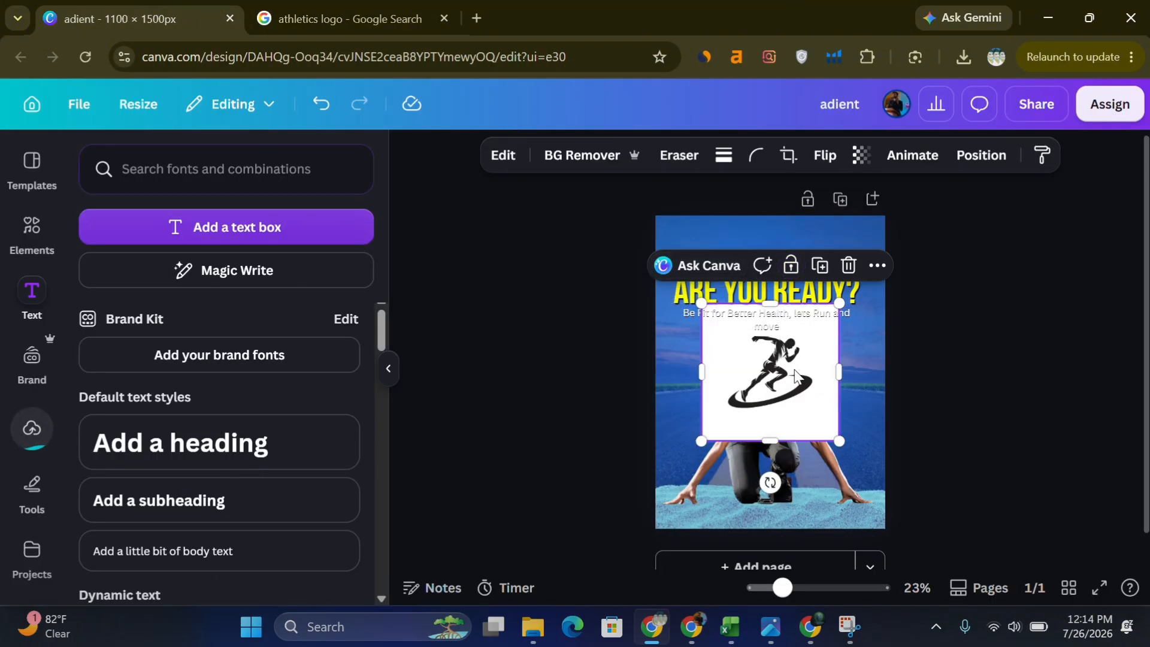
{"action": "left_click", "coordinate": [590, 155]}
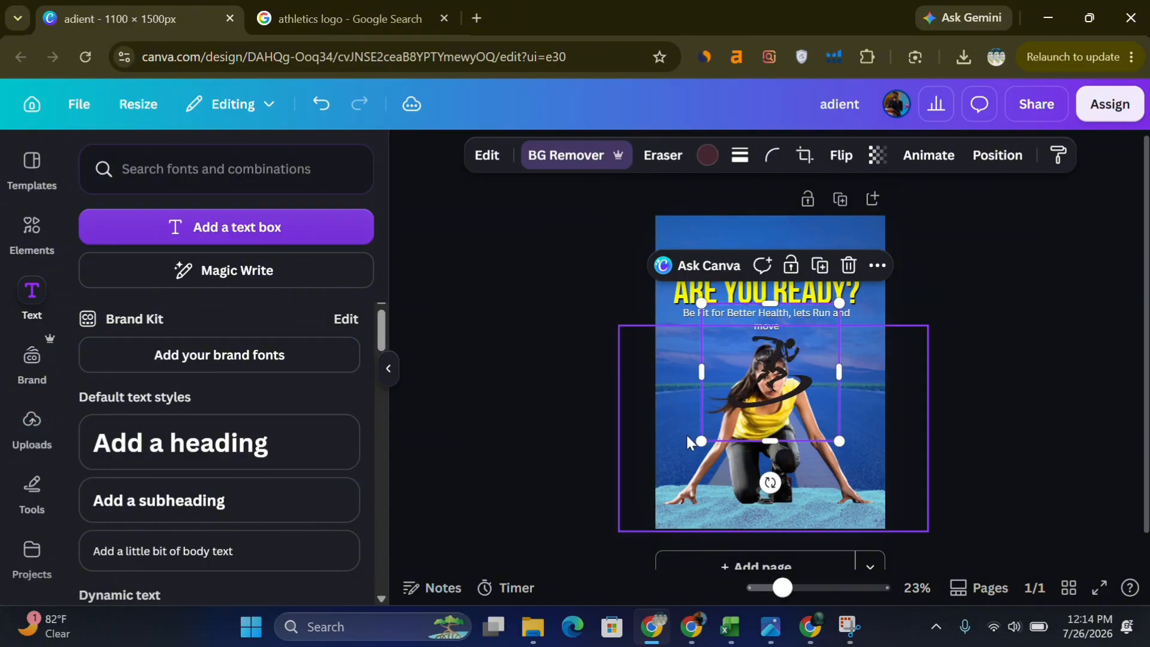
Shrink the running-athlete logo and centre it at the poster's upper edge, just above the "Start Your Journey Today!" subheading.
{"action": "left_click_drag", "start_coordinate": [700, 440], "coordinate": [788, 390]}
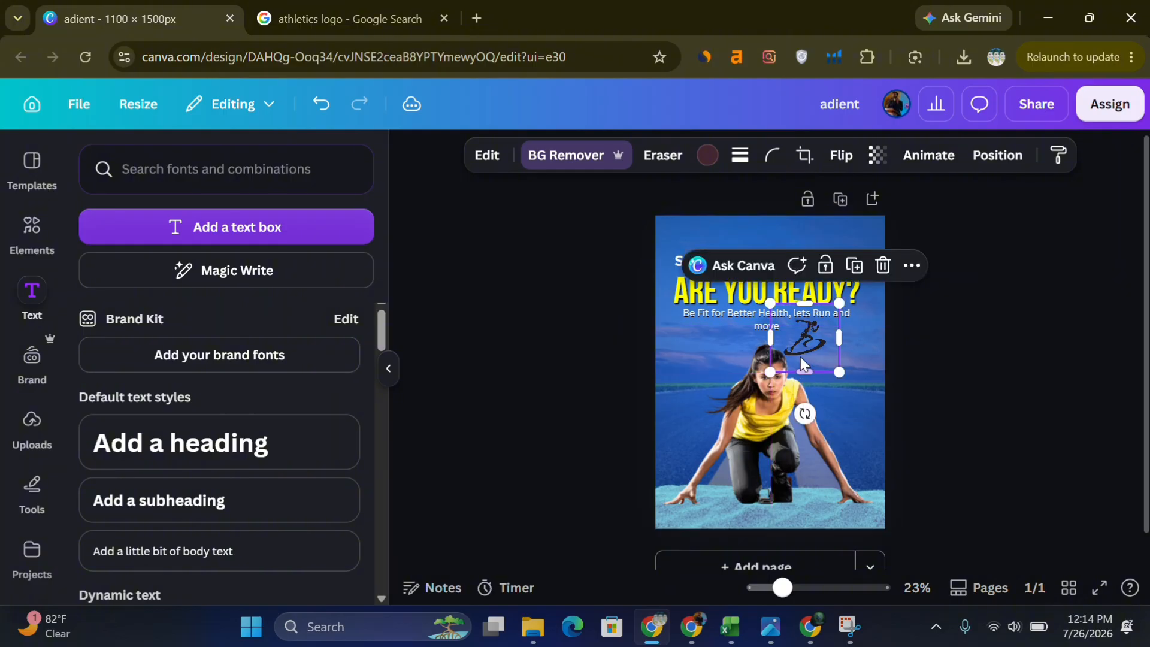
{"action": "left_click_drag", "start_coordinate": [788, 328], "coordinate": [759, 248]}
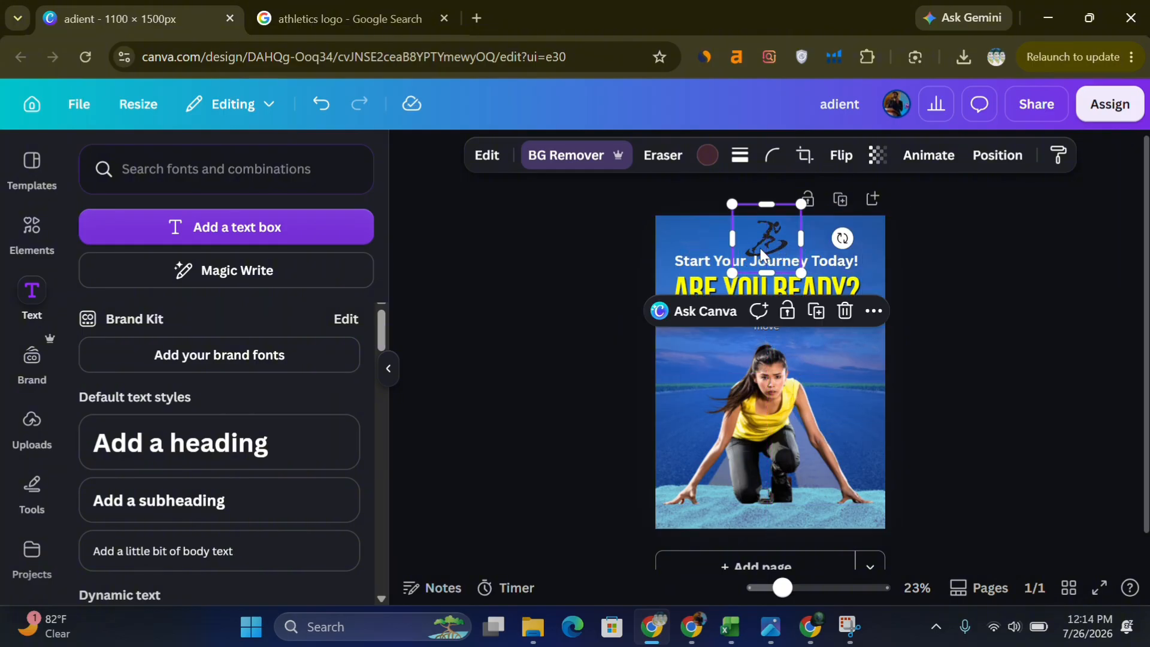
{"action": "left_click_drag", "start_coordinate": [799, 212], "coordinate": [766, 235]}
{"action": "left_click", "coordinate": [594, 243]}
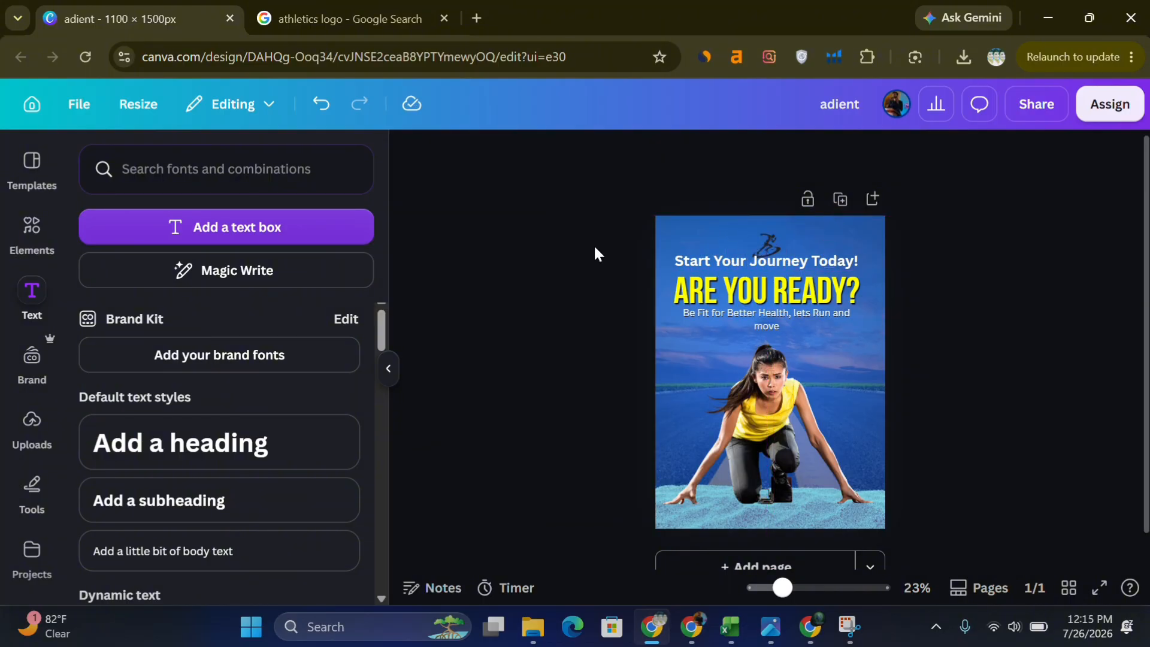
{"action": "left_click", "coordinate": [763, 227]}
{"action": "left_click_drag", "start_coordinate": [763, 227], "coordinate": [763, 231]}
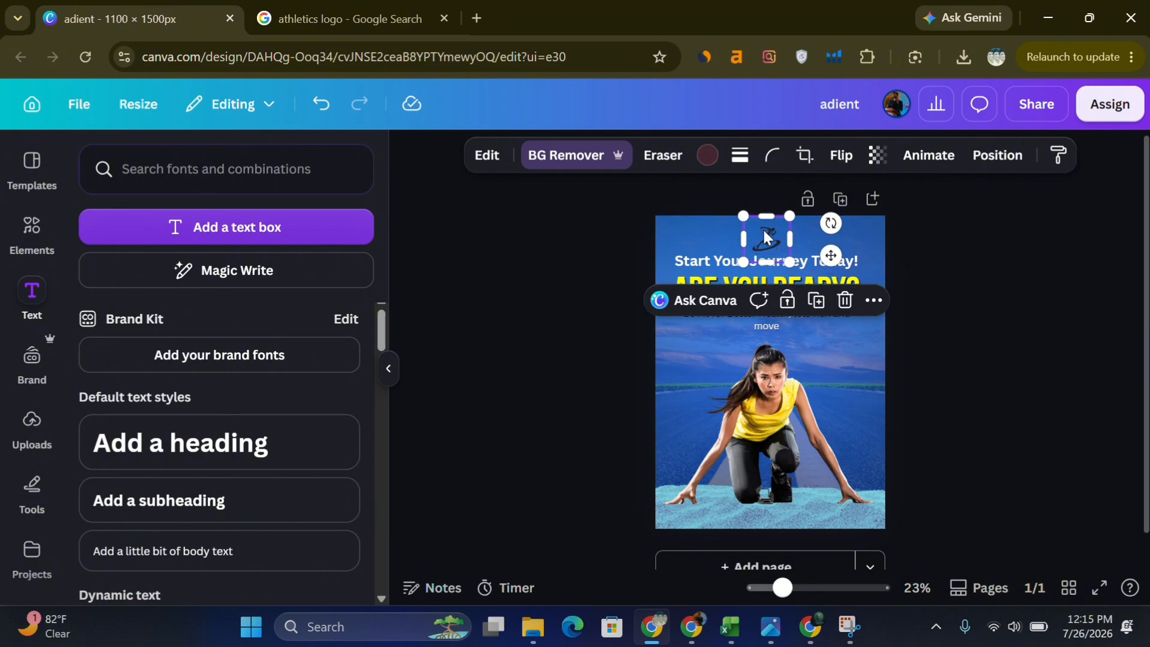
{"action": "left_click", "coordinate": [580, 286]}
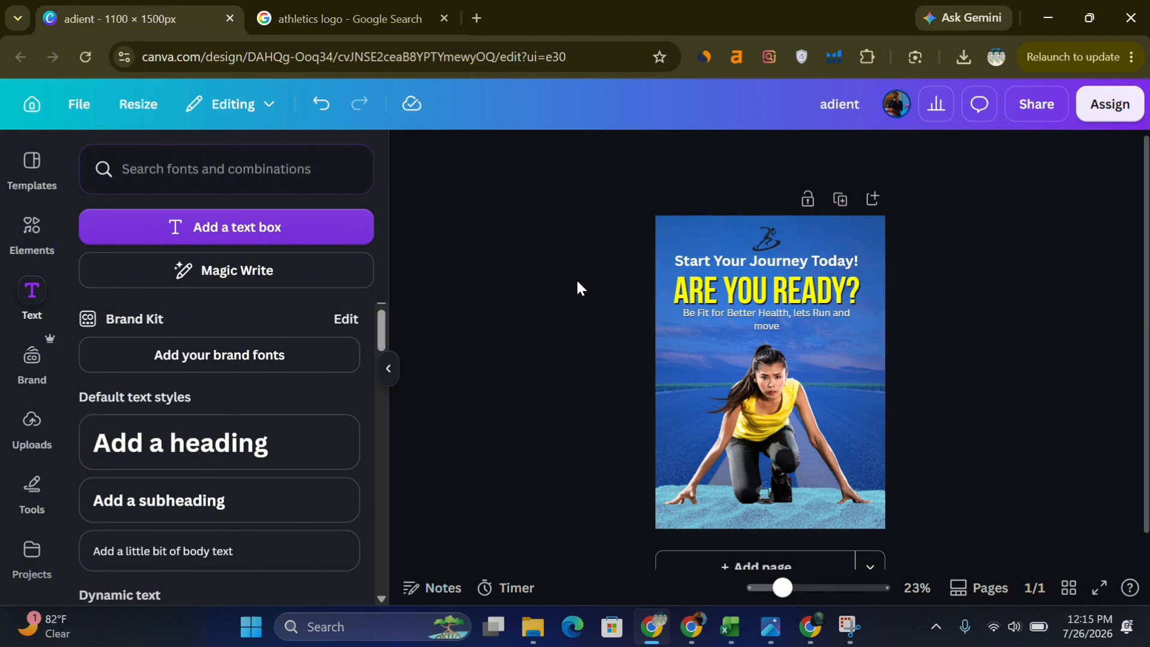
Search the elements library for "flare" and limit the results to graphics.
{"action": "left_click", "coordinate": [35, 234]}
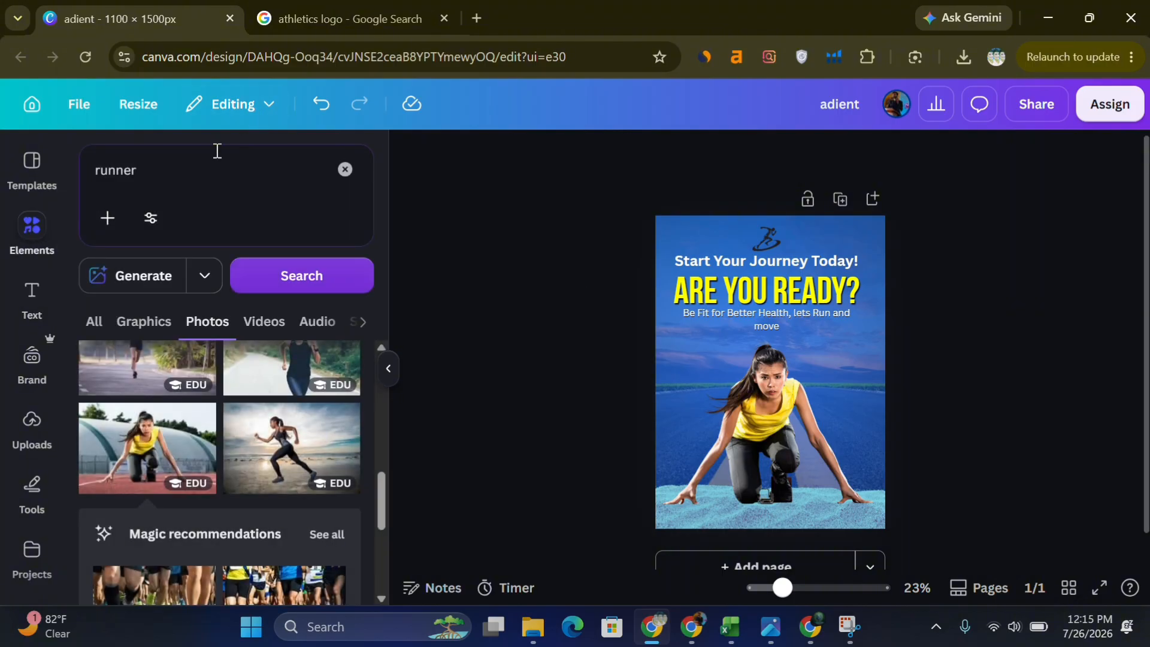
{"action": "left_click", "coordinate": [195, 157]}
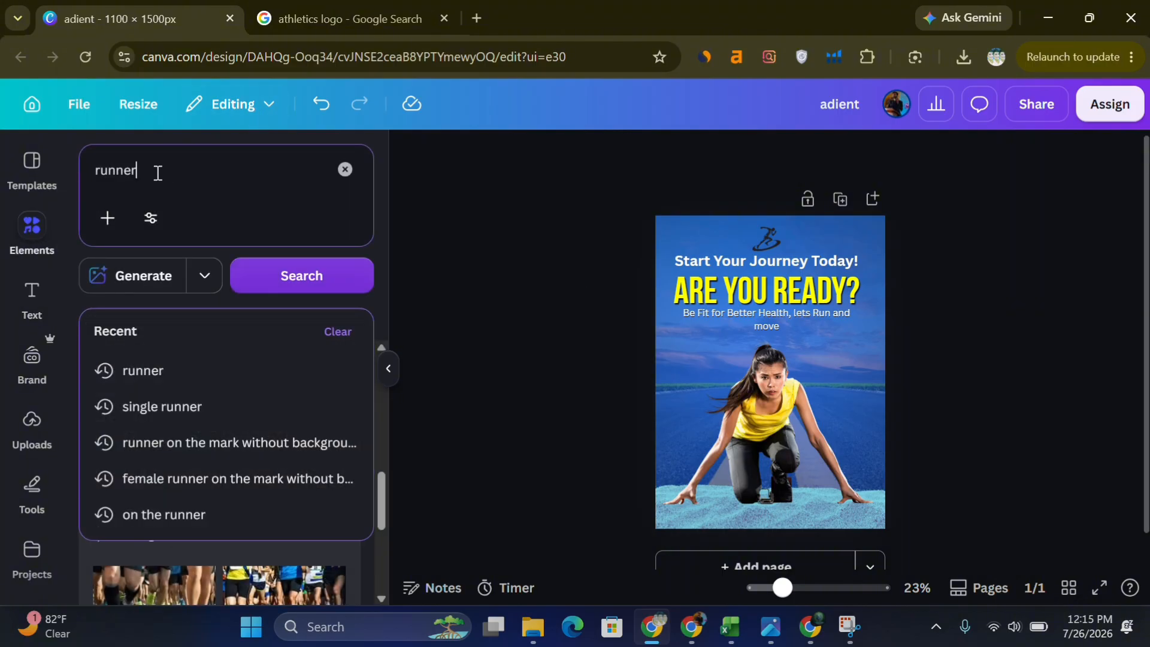
{"action": "left_click_drag", "start_coordinate": [157, 173], "coordinate": [93, 172]}
{"action": "type", "text": "flag"}
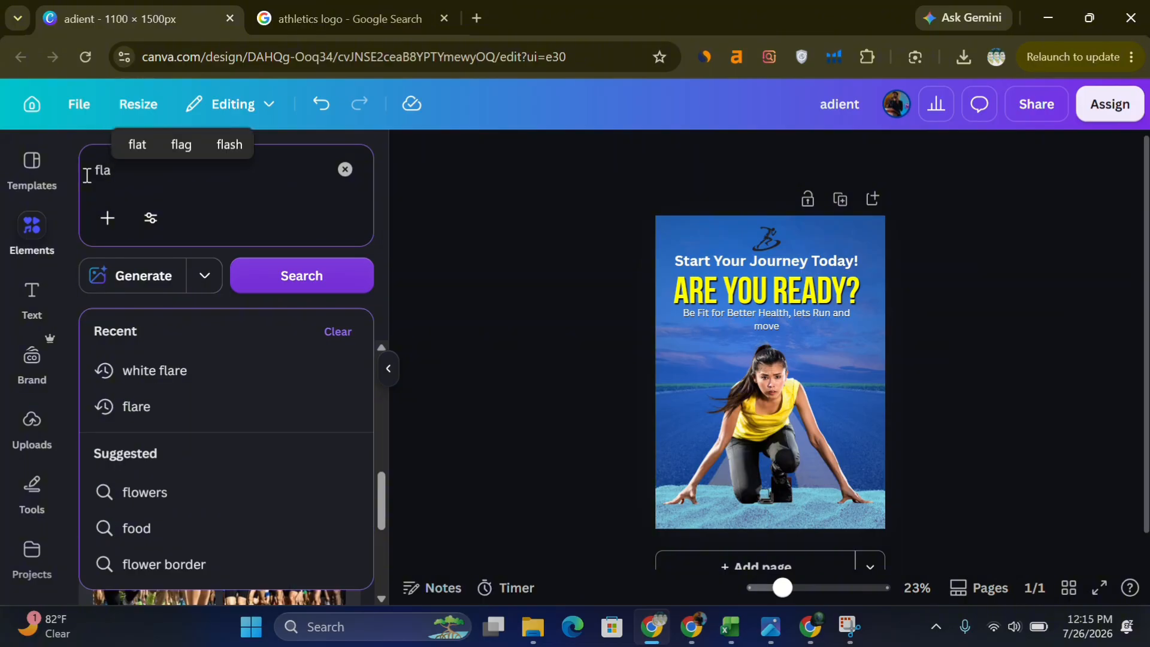
{"action": "key", "text": "BackSpace"}
{"action": "type", "text": "re"}
{"action": "key", "text": "Return"}
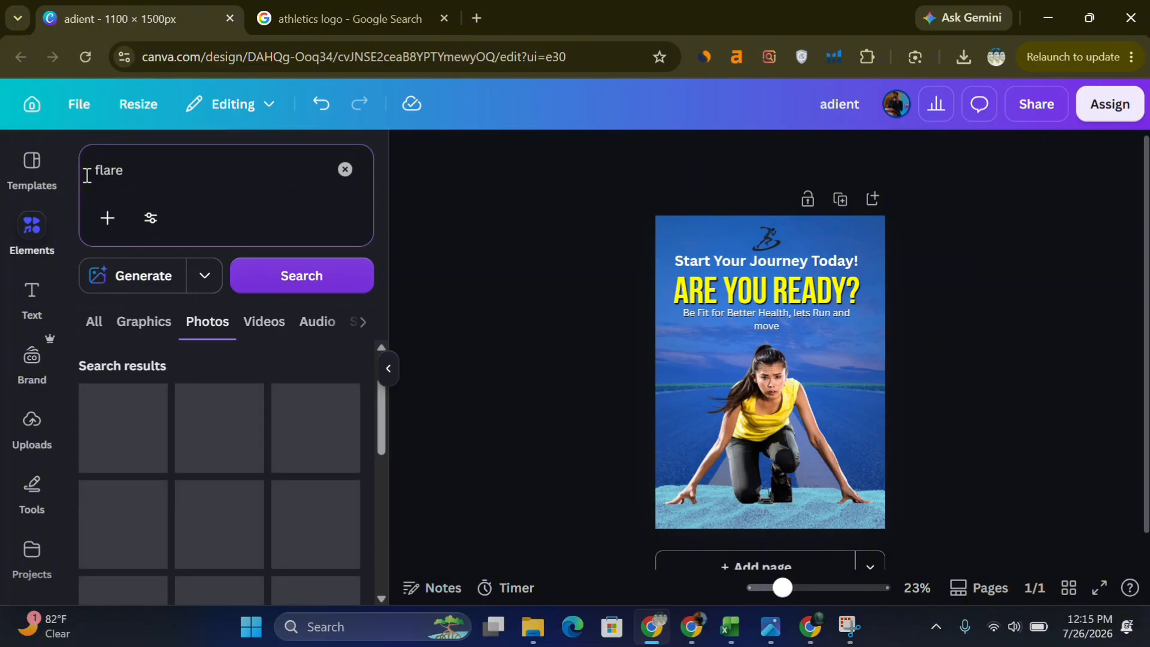
{"action": "left_click", "coordinate": [149, 324]}
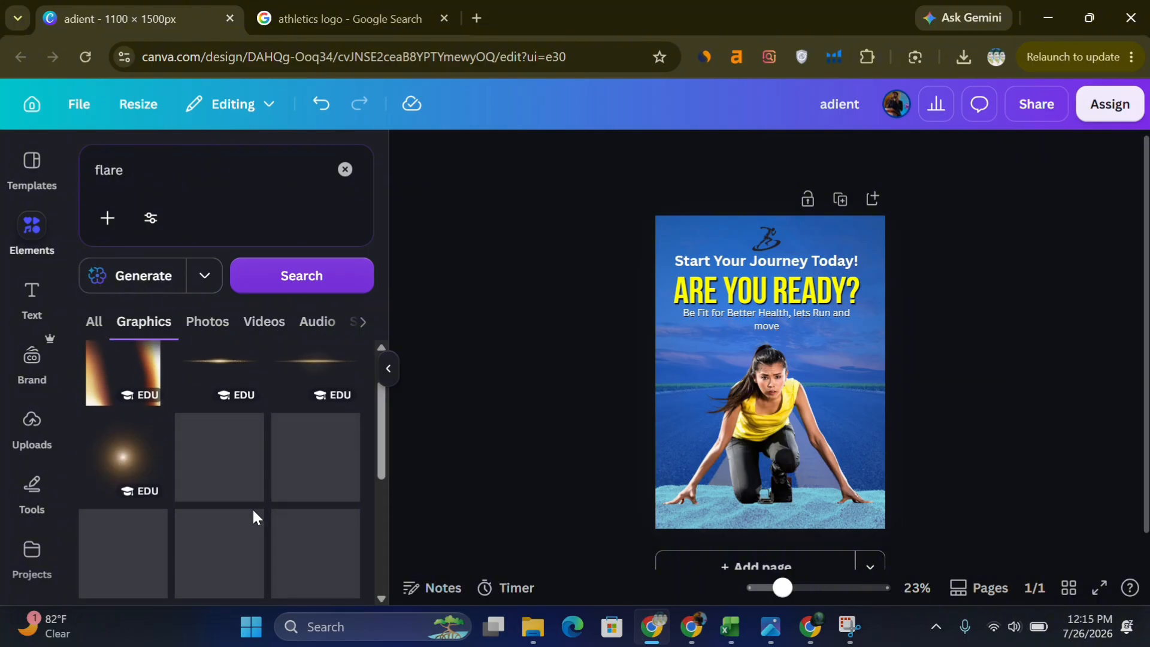
Add the soft round white glow, enlarge it to about 964 px square and centre it over the runner.
{"action": "scroll", "coordinate": [252, 508], "scroll_direction": "down", "scroll_amount": 5}
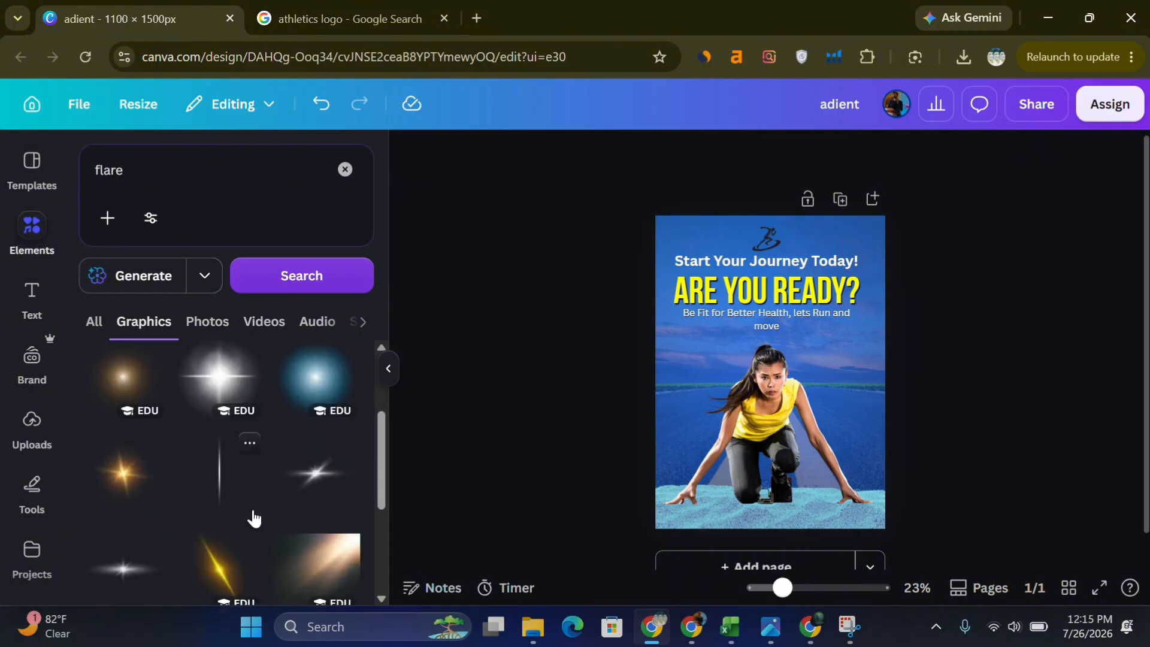
{"action": "left_click", "coordinate": [230, 510]}
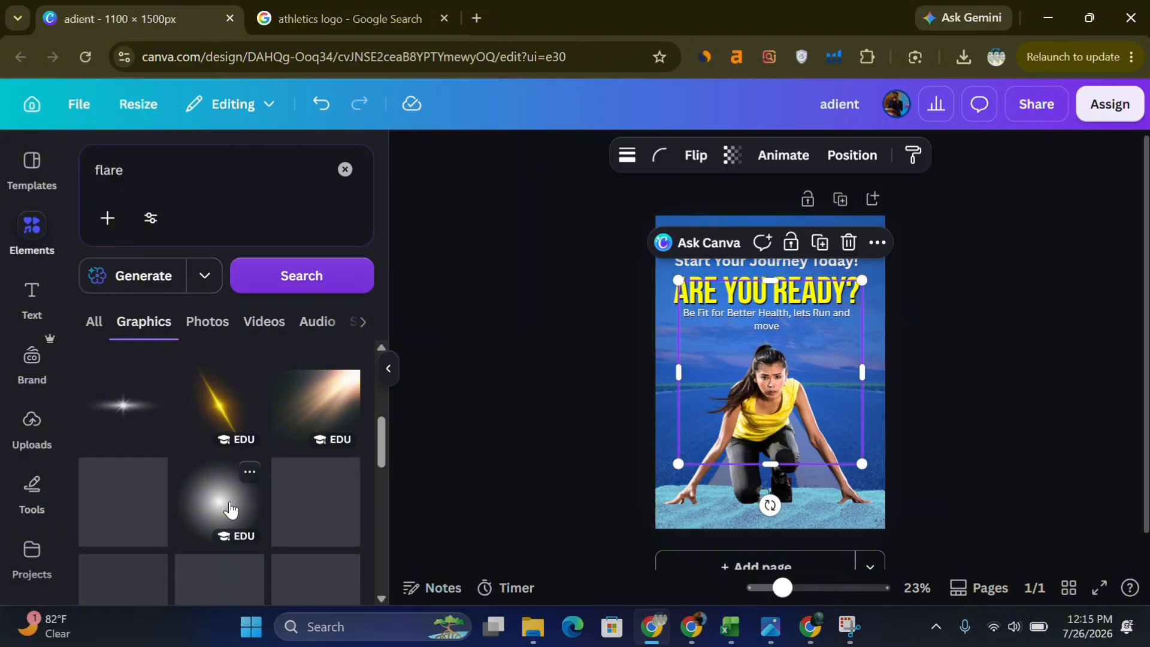
{"action": "scroll", "coordinate": [233, 479], "scroll_direction": "down", "scroll_amount": 2}
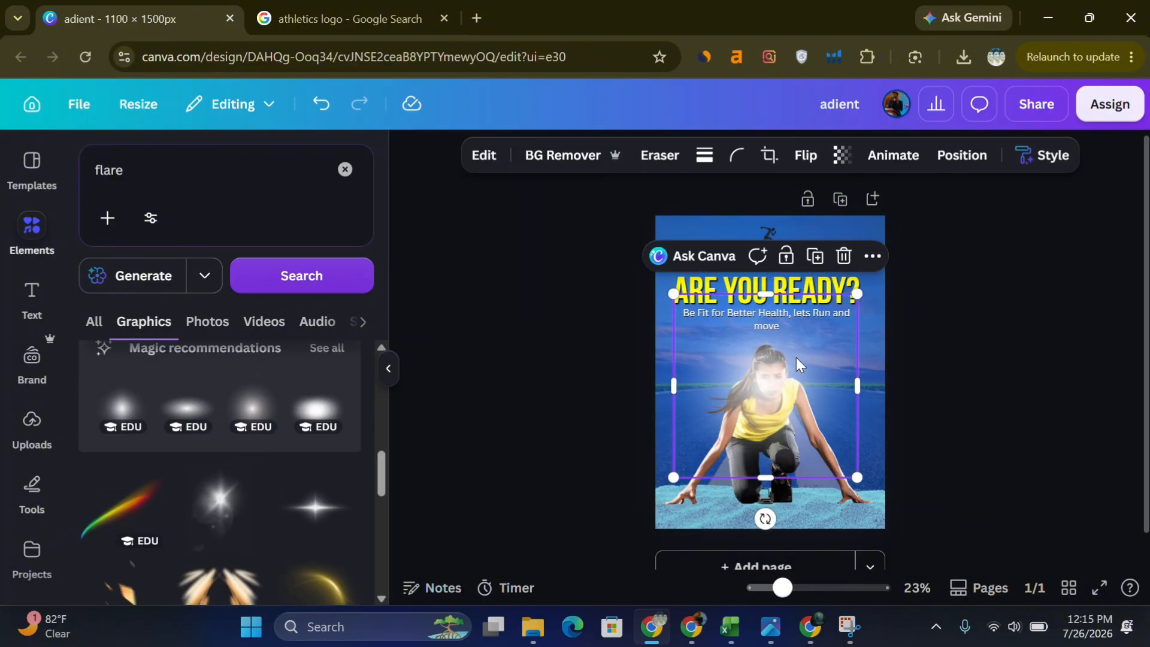
{"action": "left_click_drag", "start_coordinate": [796, 358], "coordinate": [797, 352]}
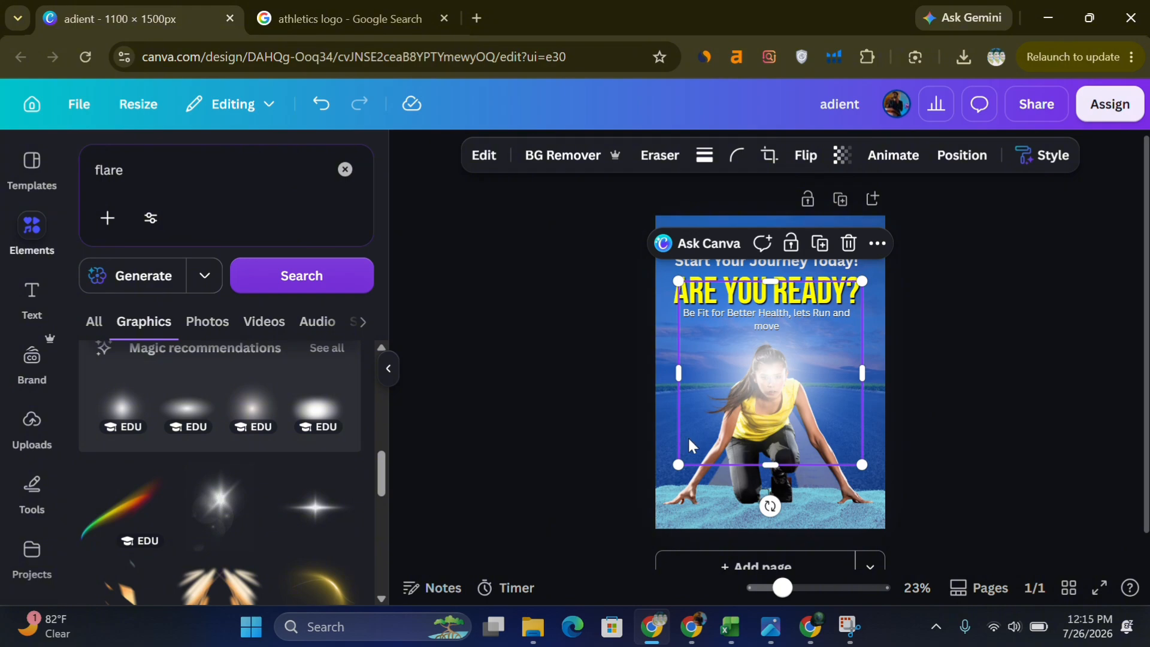
{"action": "left_click_drag", "start_coordinate": [672, 470], "coordinate": [659, 484]}
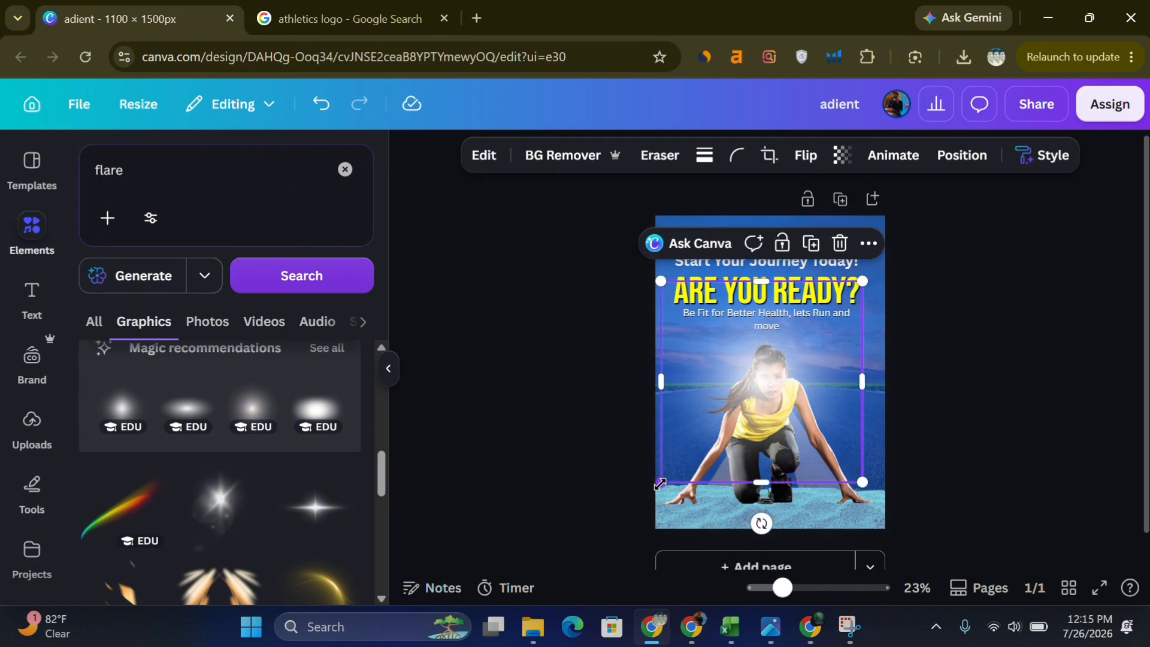
{"action": "left_click_drag", "start_coordinate": [743, 418], "coordinate": [751, 408]}
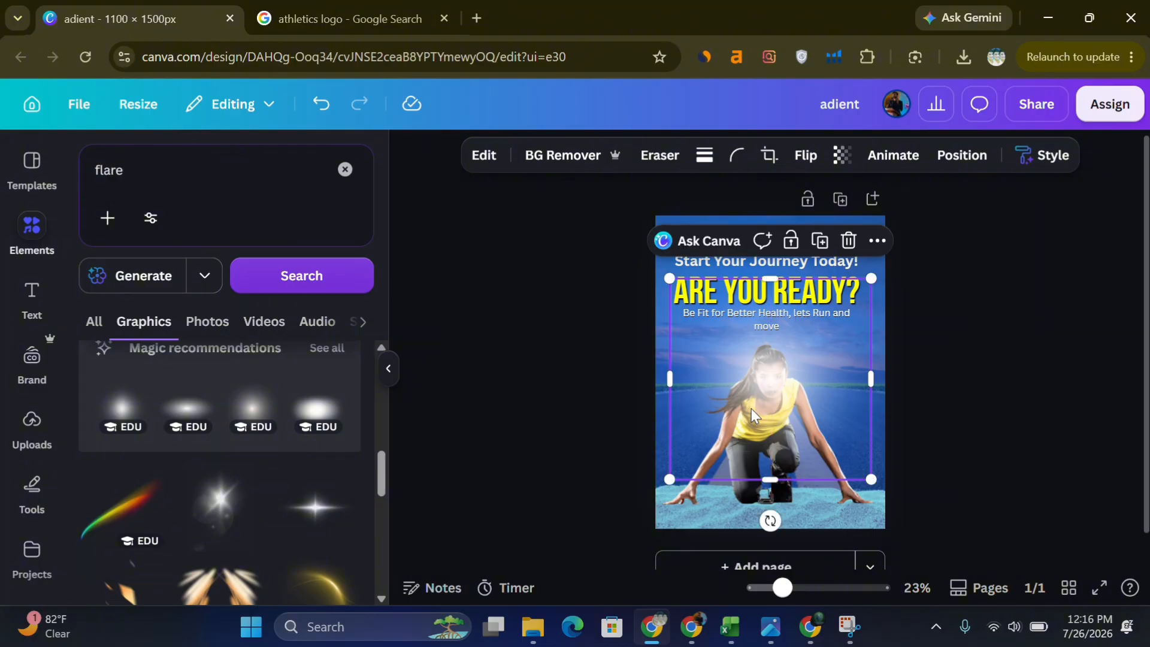
Try sending the white glow behind the runner and nudging it slightly upward, and undo both changes.
{"action": "right_click", "coordinate": [751, 409]}
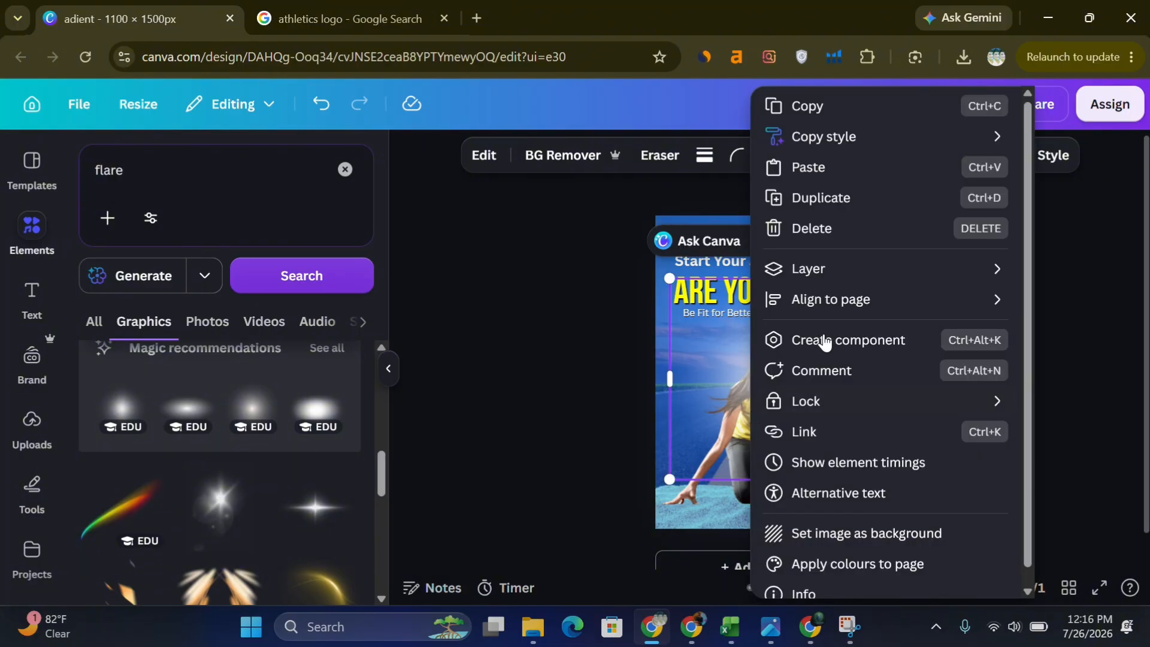
{"action": "mouse_move", "coordinate": [863, 277]}
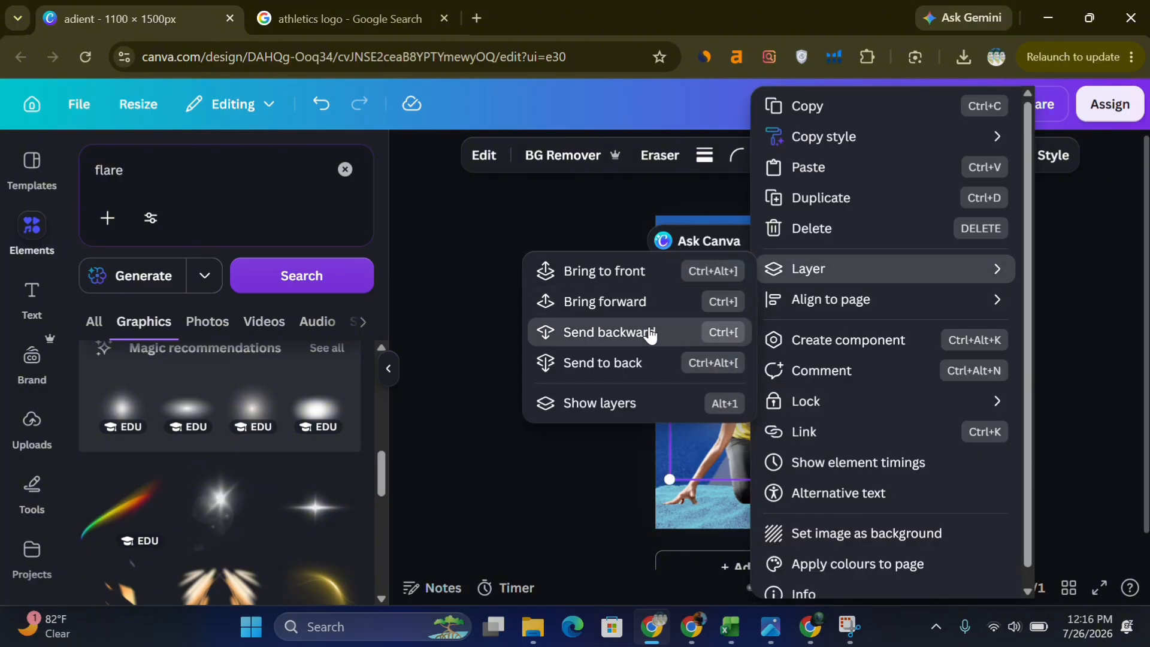
{"action": "left_click", "coordinate": [494, 295]}
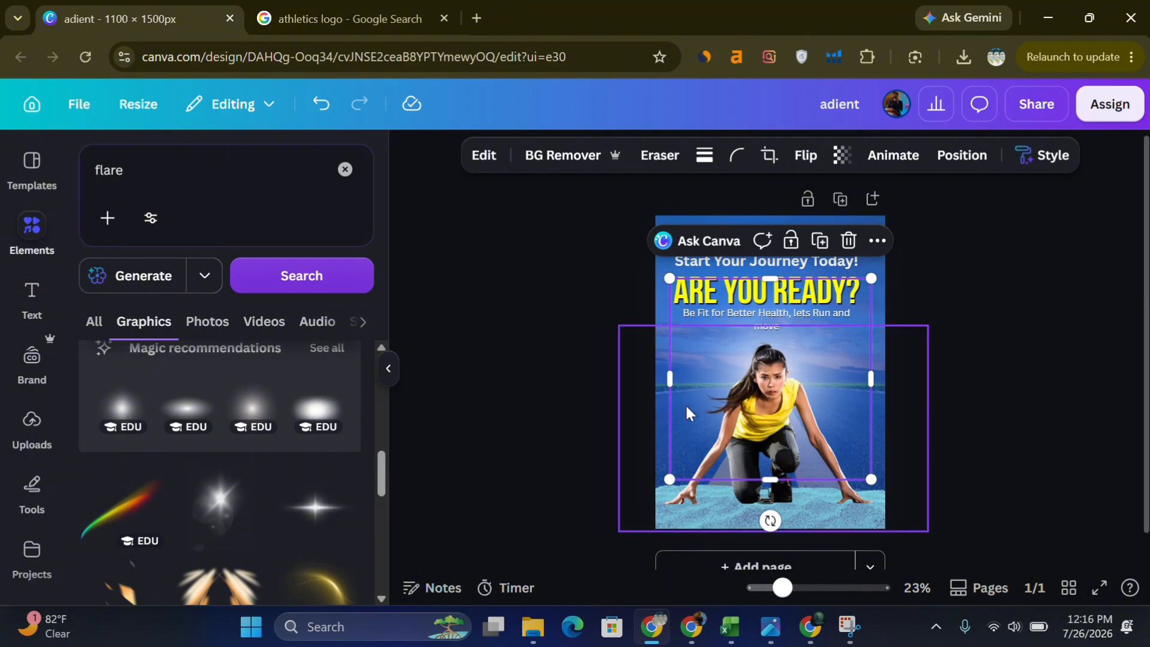
{"action": "left_click_drag", "start_coordinate": [686, 402], "coordinate": [687, 401]}
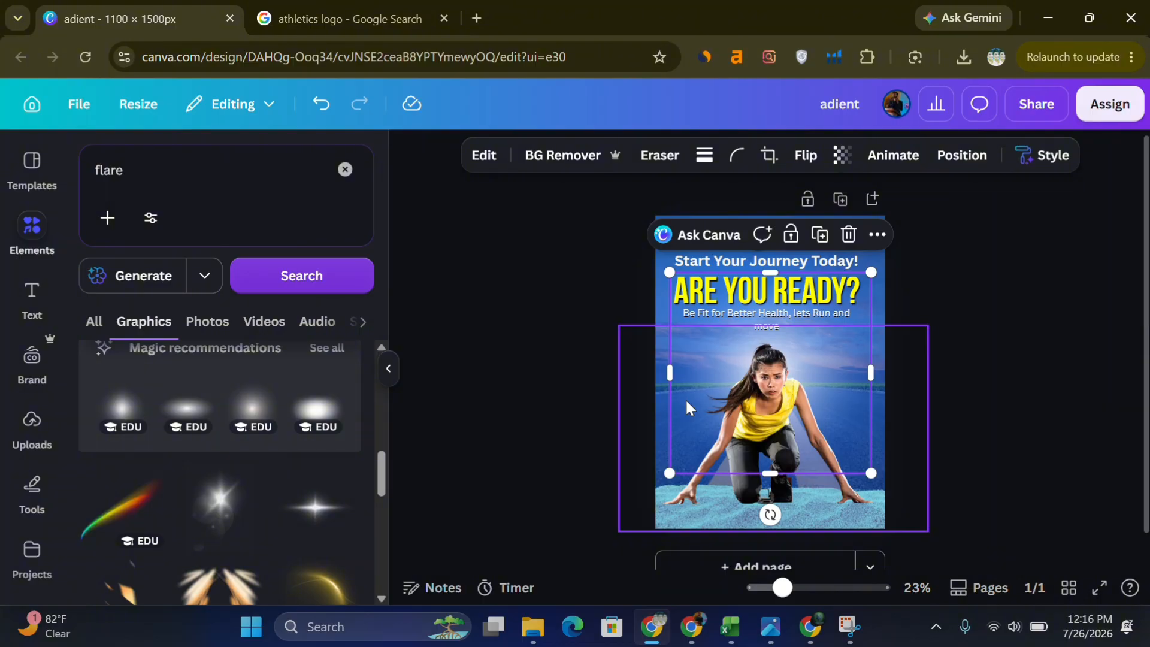
{"action": "key", "text": "ctrl+z"}
{"action": "key", "text": "ctrl+z"}
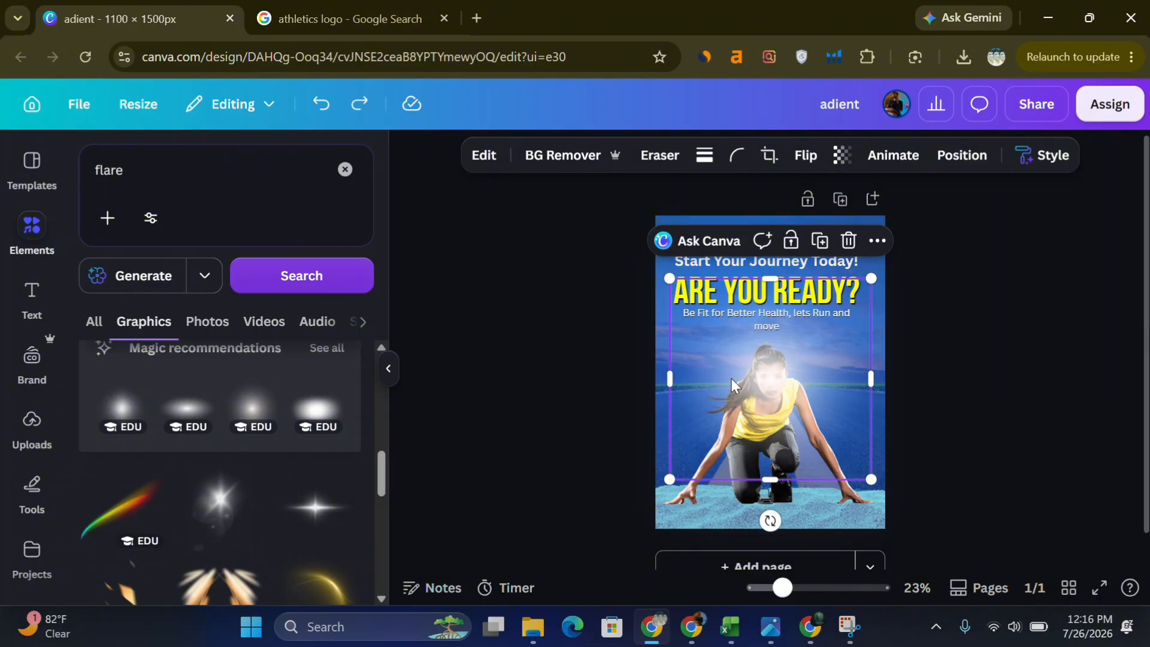
Try to move the white glow backward in the layer order.
{"action": "right_click", "coordinate": [788, 383]}
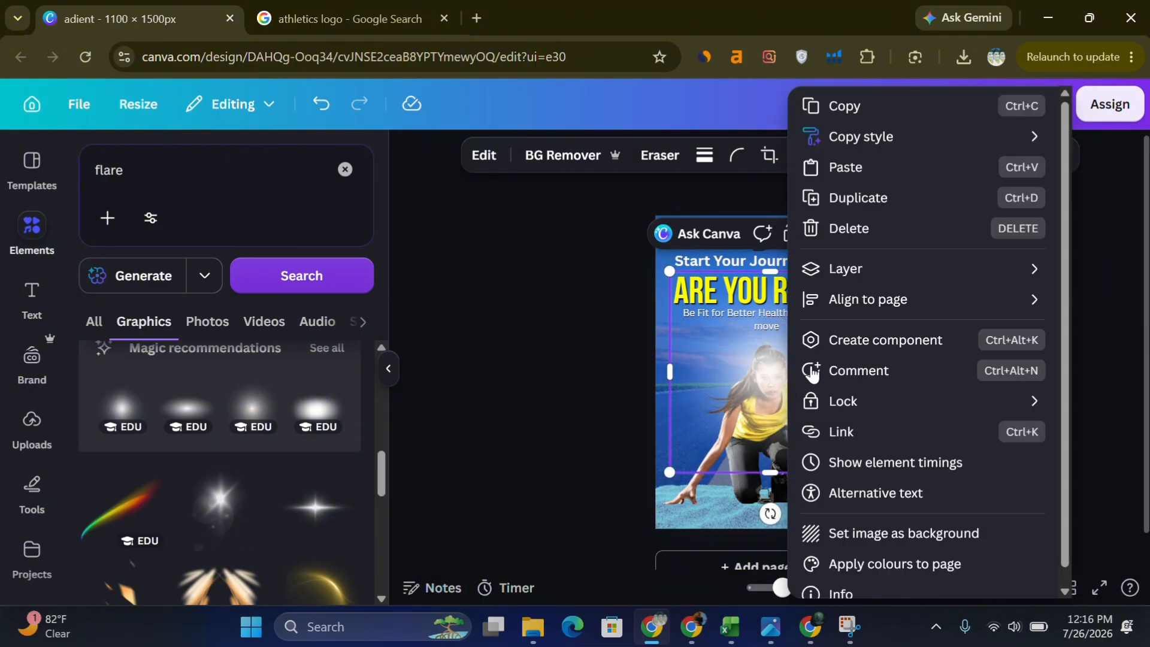
{"action": "mouse_move", "coordinate": [847, 267]}
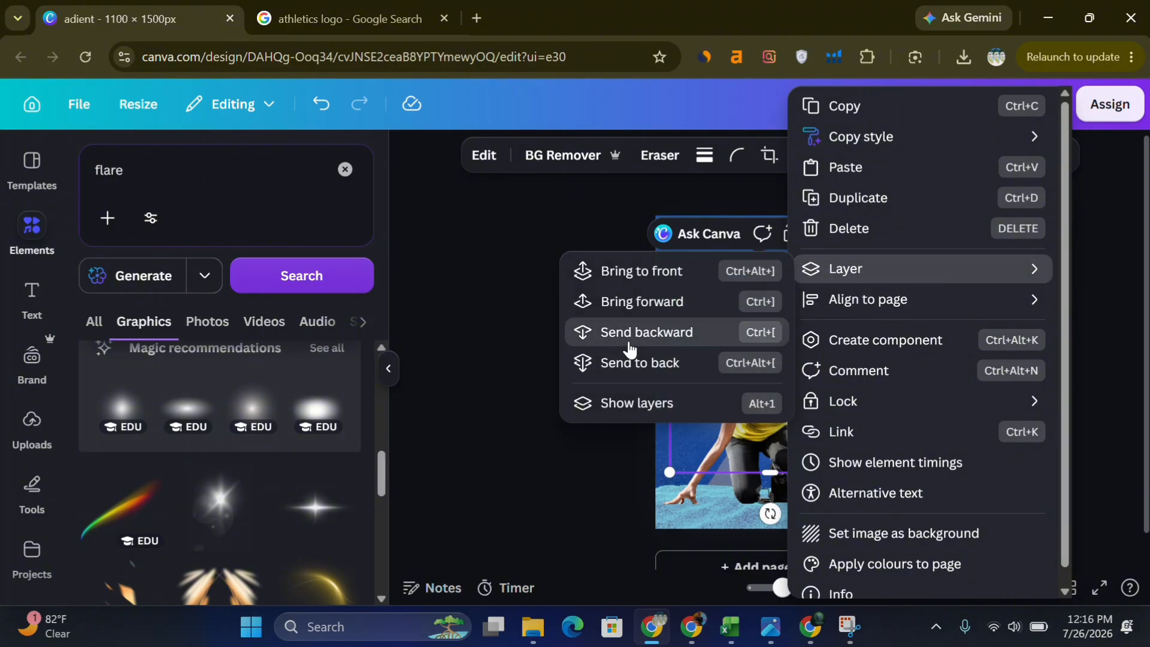
{"action": "left_click", "coordinate": [546, 353]}
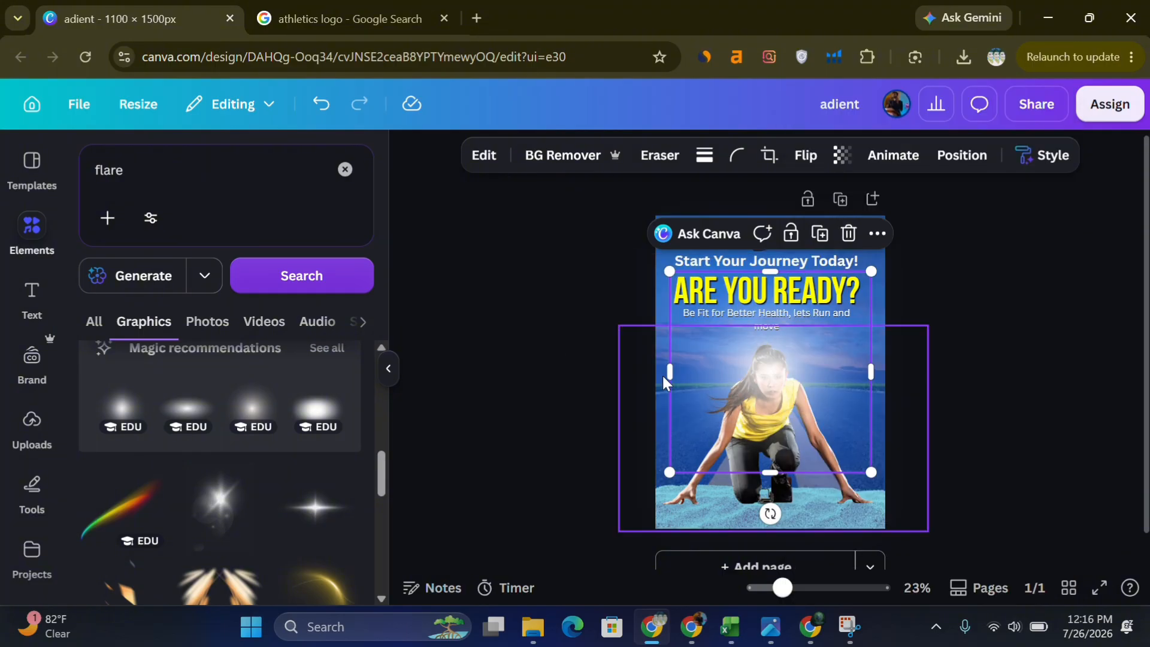
Reorder the layers so the white glow sits directly beneath the runner and above the sand.
{"action": "left_click", "coordinate": [962, 157]}
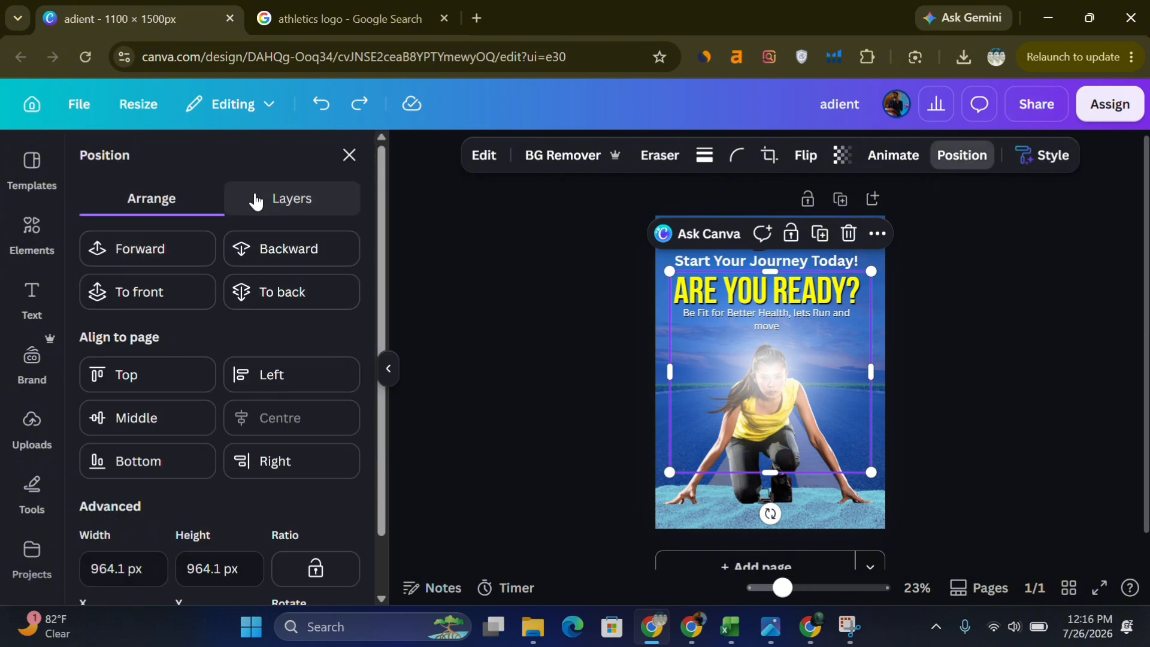
{"action": "left_click", "coordinate": [279, 201]}
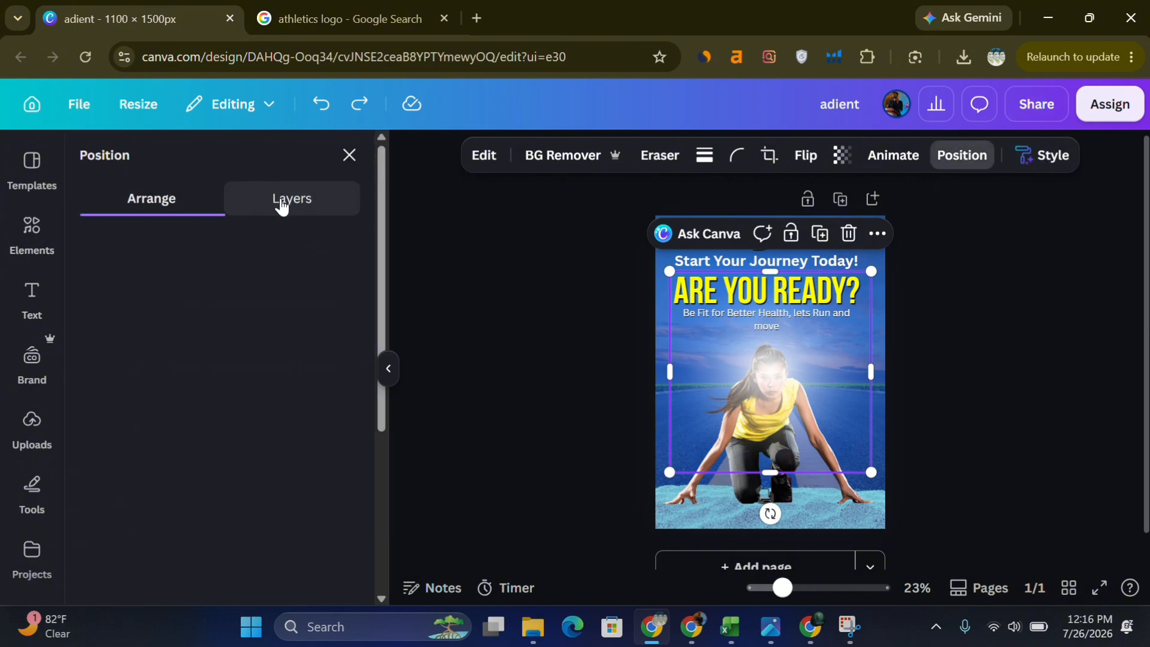
{"action": "scroll", "coordinate": [205, 403], "scroll_direction": "down", "scroll_amount": 3}
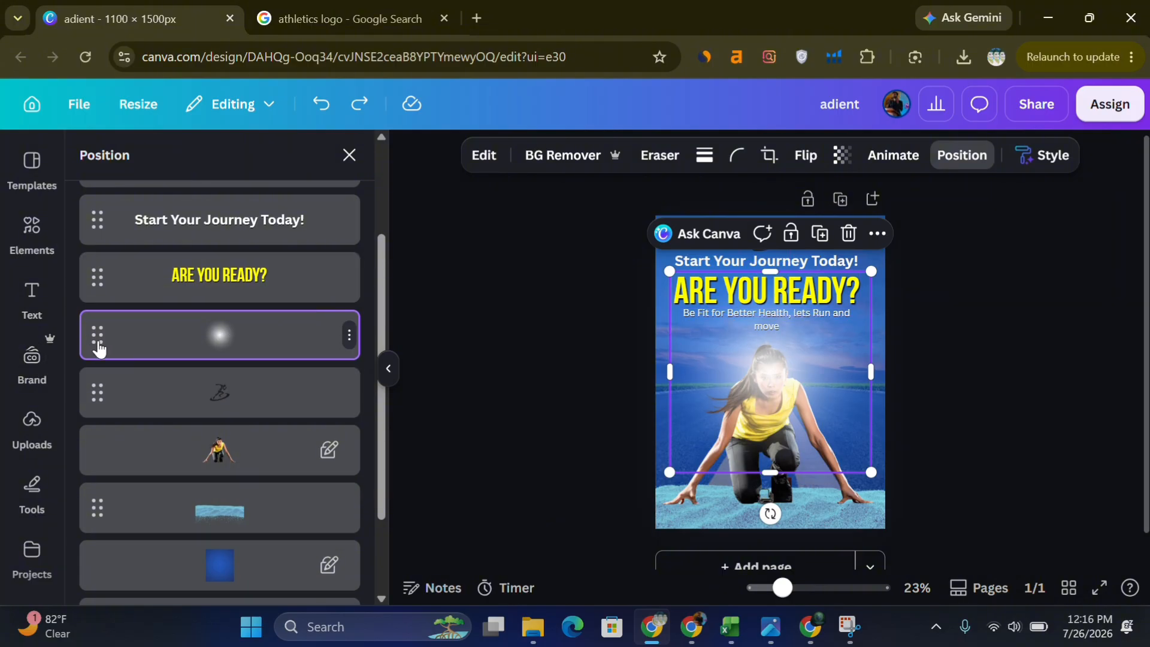
{"action": "left_click_drag", "start_coordinate": [99, 349], "coordinate": [95, 475]}
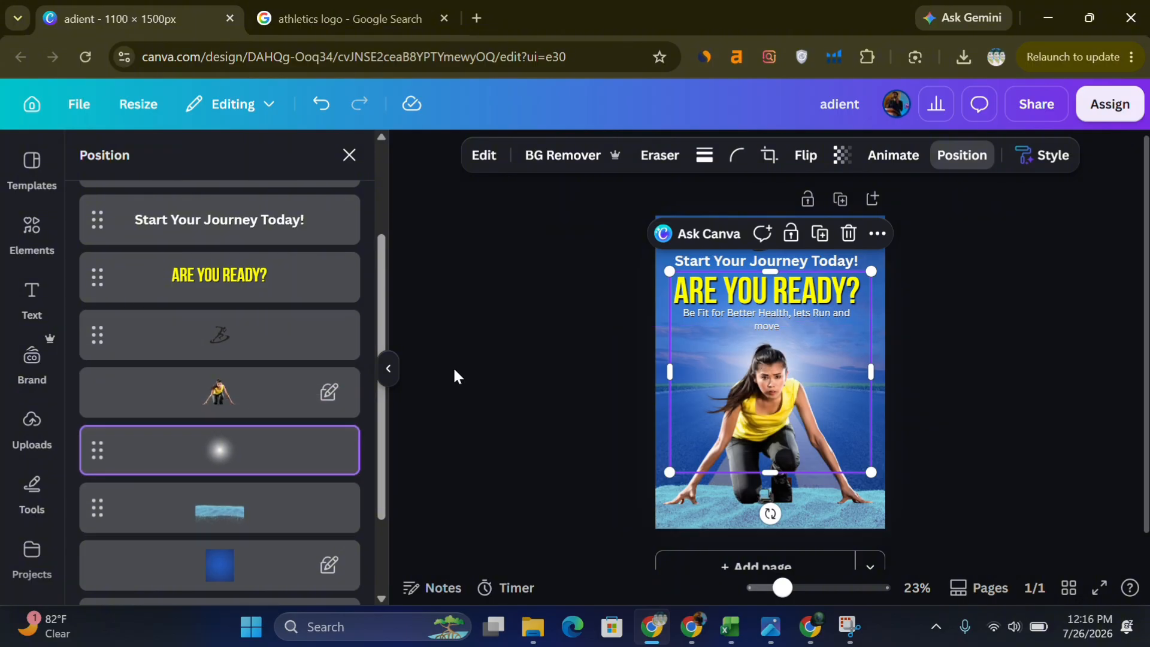
{"action": "left_click", "coordinate": [564, 340]}
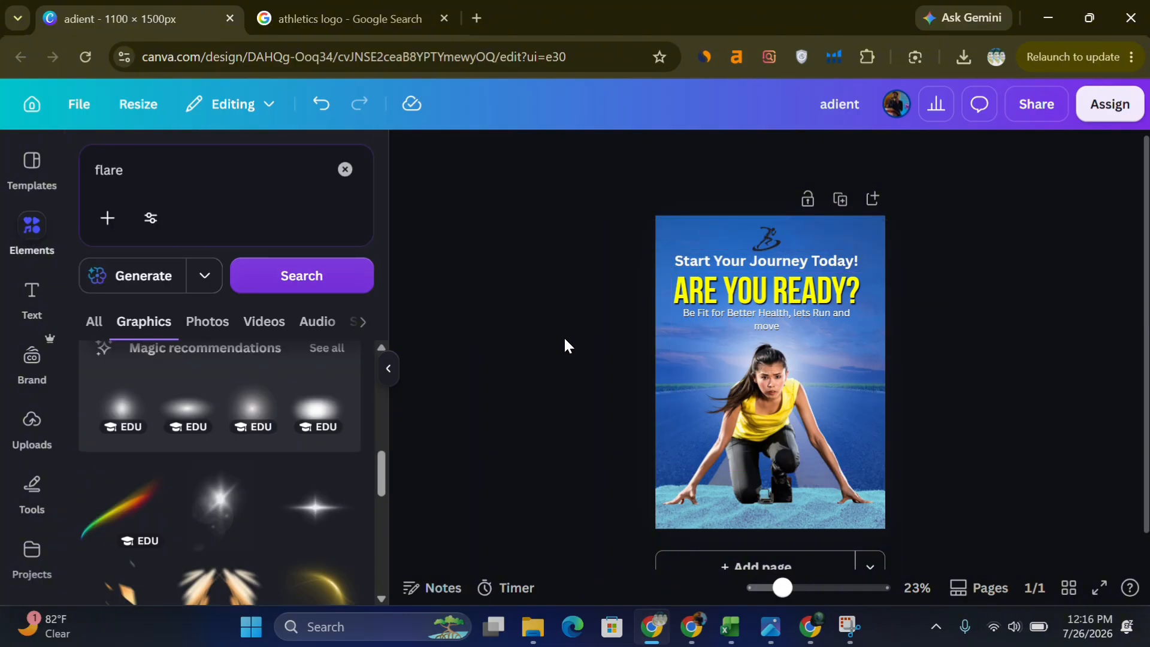
Search the graphics for "facebook icons" and add the round white Facebook icon to the poster.
{"action": "double_click", "coordinate": [155, 169]}
{"action": "key", "text": "BackSpace"}
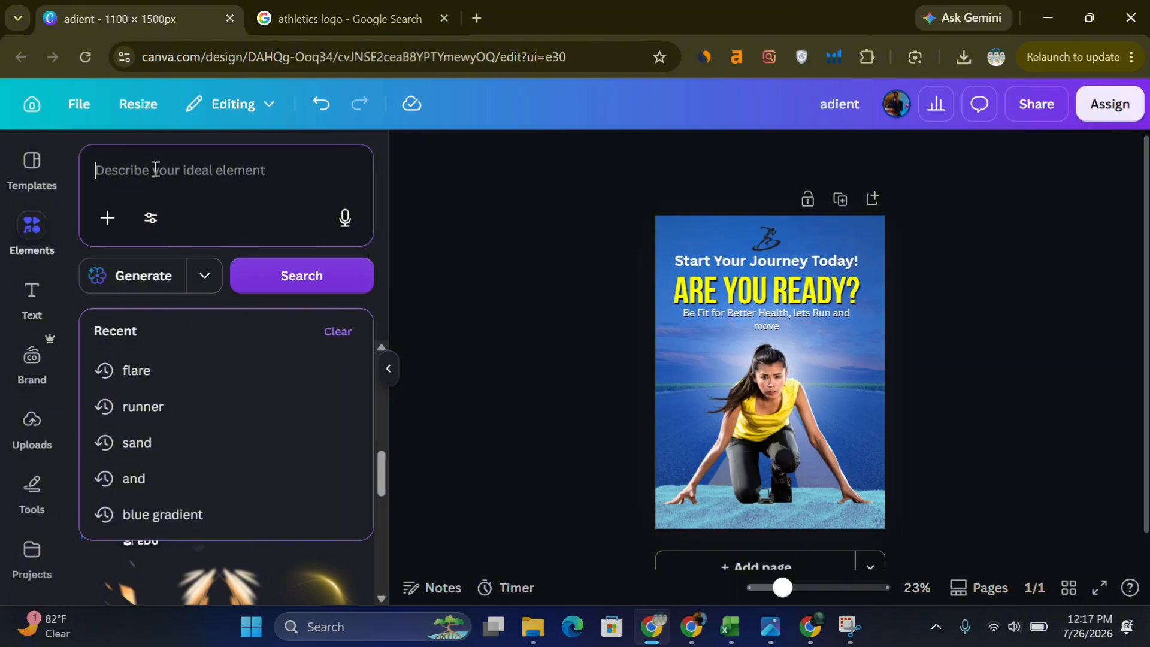
{"action": "type", "text": "face"}
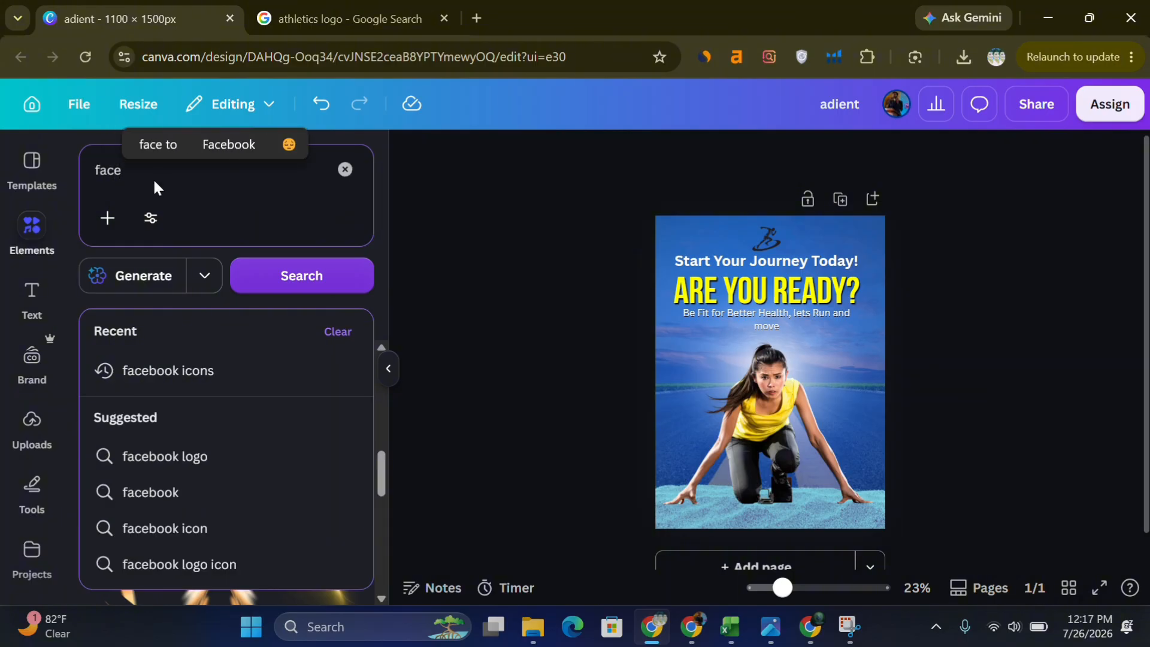
{"action": "left_click", "coordinate": [152, 386]}
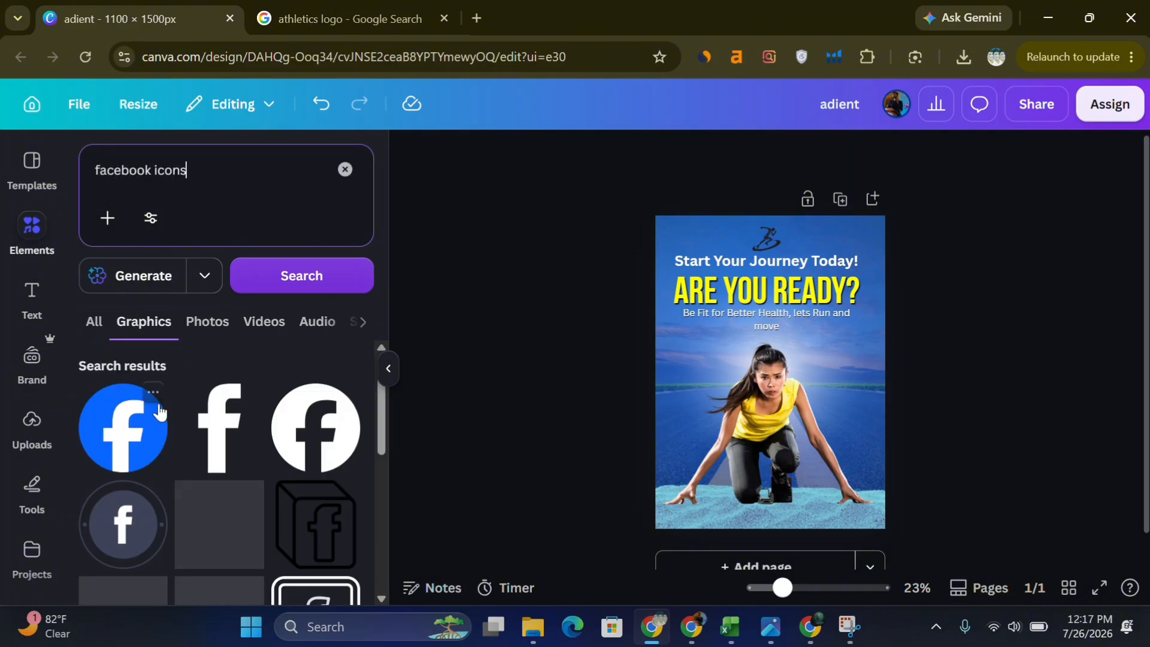
{"action": "left_click_drag", "start_coordinate": [302, 446], "coordinate": [750, 387]}
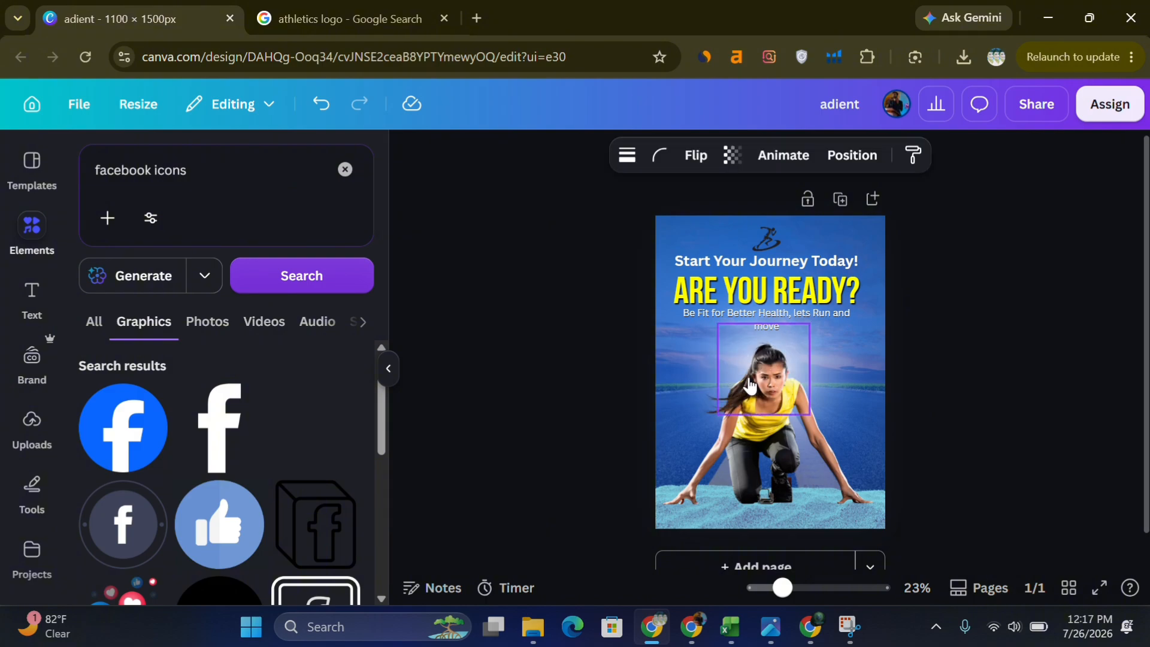
Search the graphics for "instagram icons" and add the black outlined Instagram icon to the poster.
{"action": "left_click", "coordinate": [151, 172]}
{"action": "left_click_drag", "start_coordinate": [151, 173], "coordinate": [94, 172]}
{"action": "type", "text": "ins"}
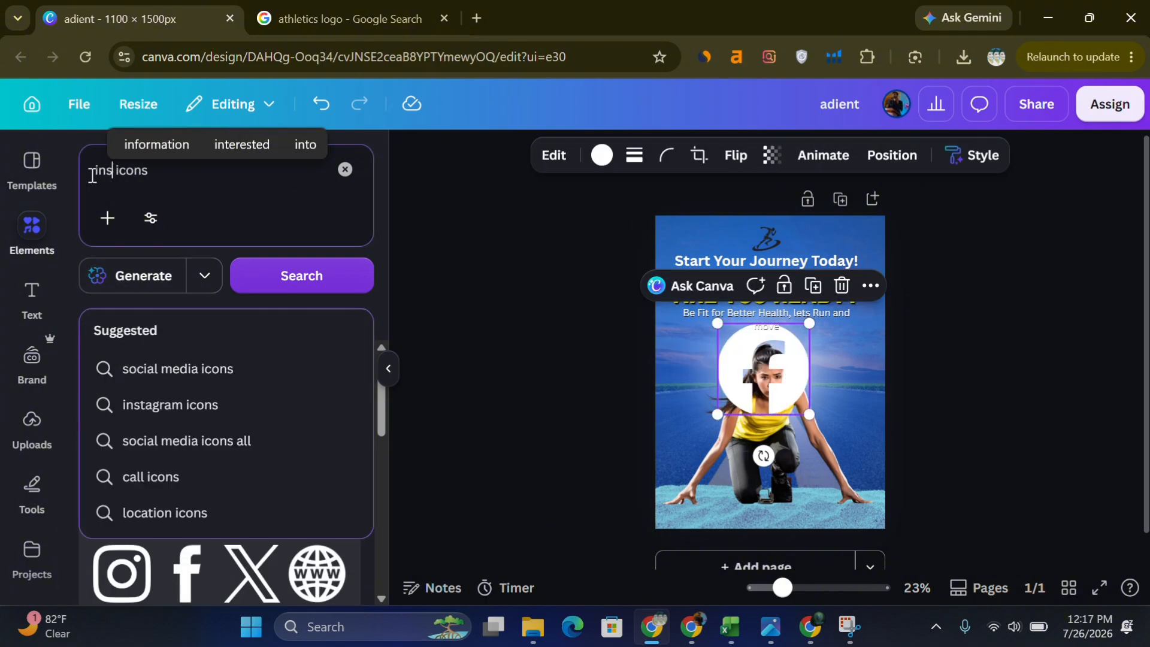
{"action": "type", "text": "ta"}
{"action": "left_click", "coordinate": [167, 364]}
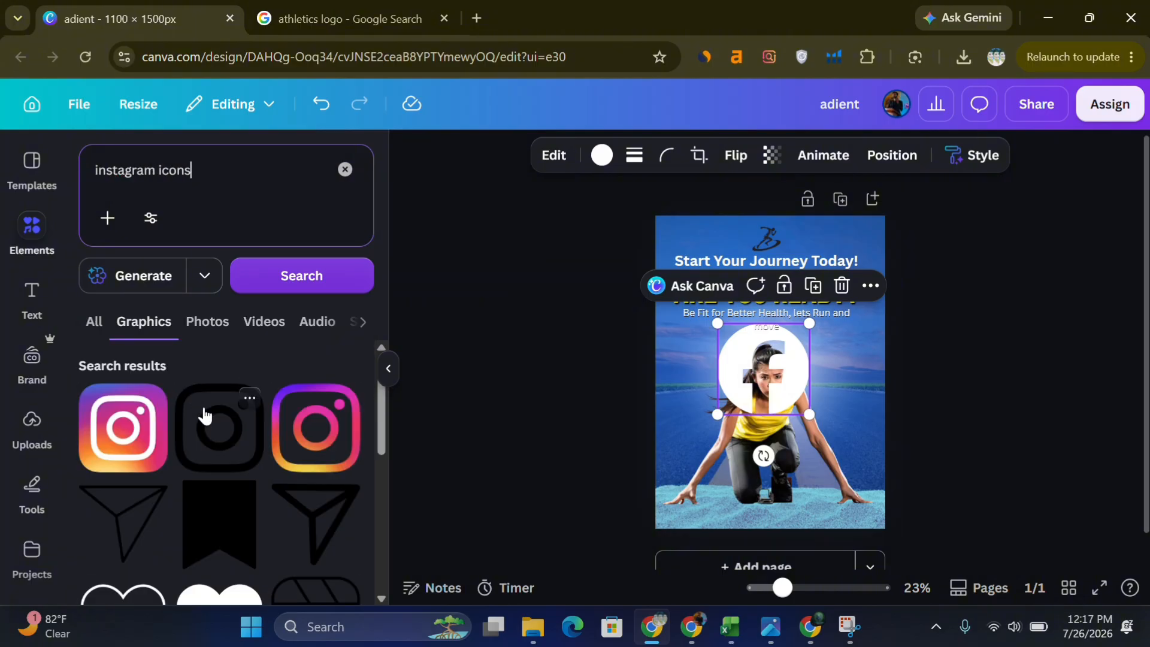
{"action": "left_click_drag", "start_coordinate": [204, 415], "coordinate": [768, 413]}
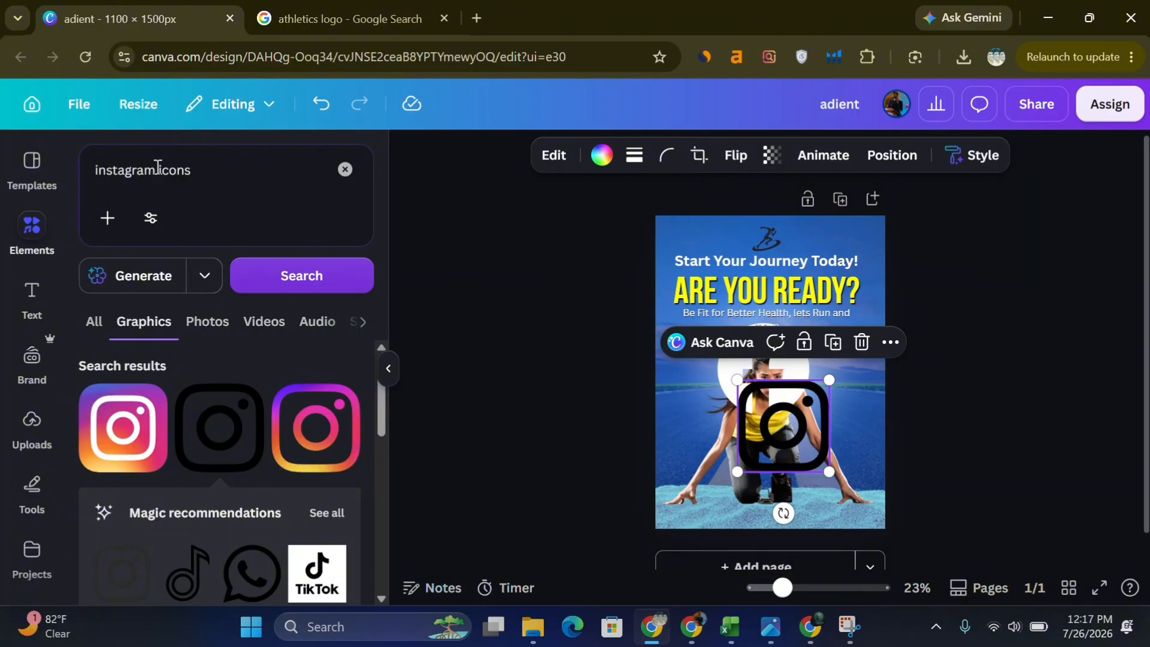
Search the graphics for "youtube icons" and add the black YouTube icon with the circular outline to the poster.
{"action": "left_click_drag", "start_coordinate": [155, 171], "coordinate": [86, 170]}
{"action": "key", "text": "BackSpace"}
{"action": "type", "text": "yout"}
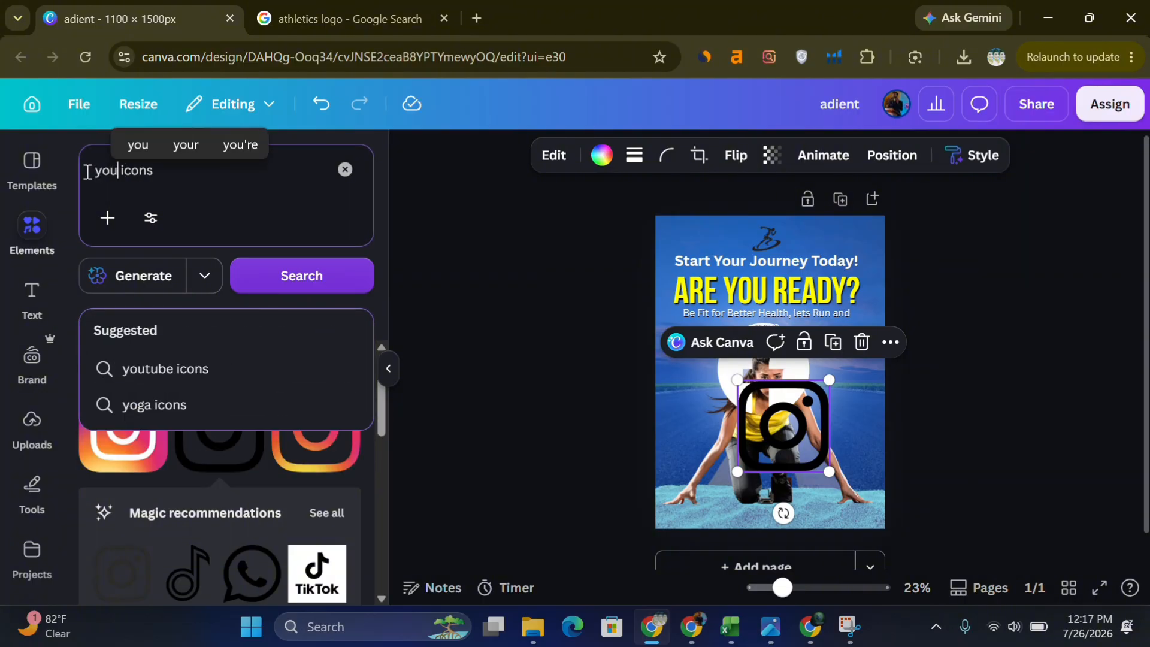
{"action": "type", "text": "u"}
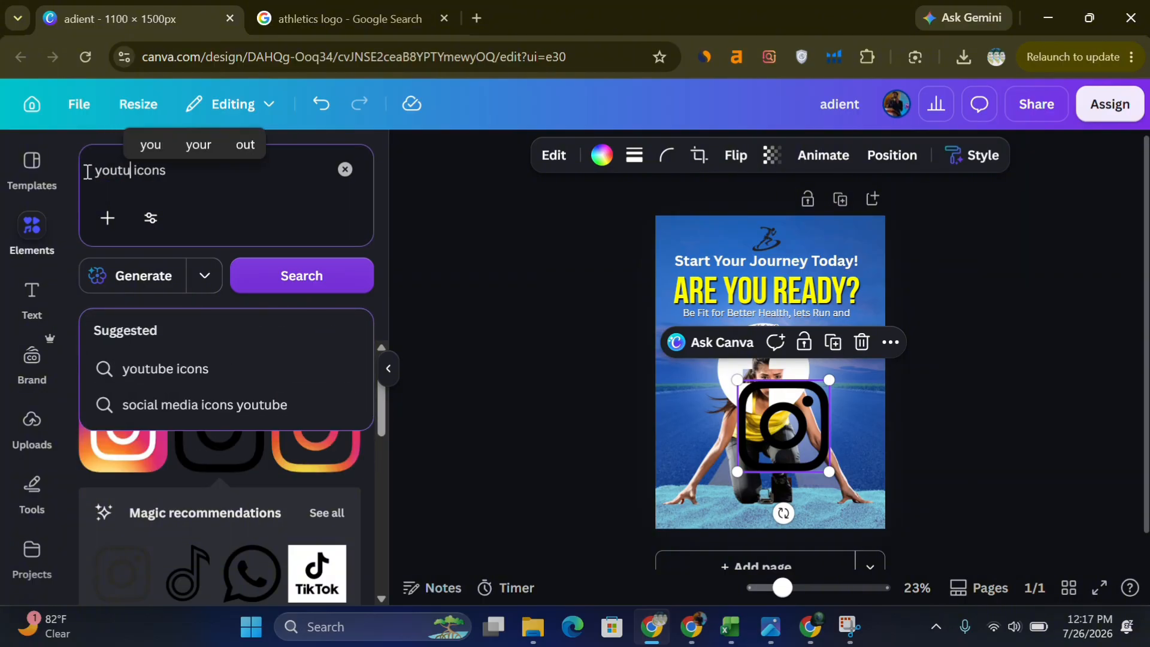
{"action": "type", "text": "be"}
{"action": "key", "text": "Return"}
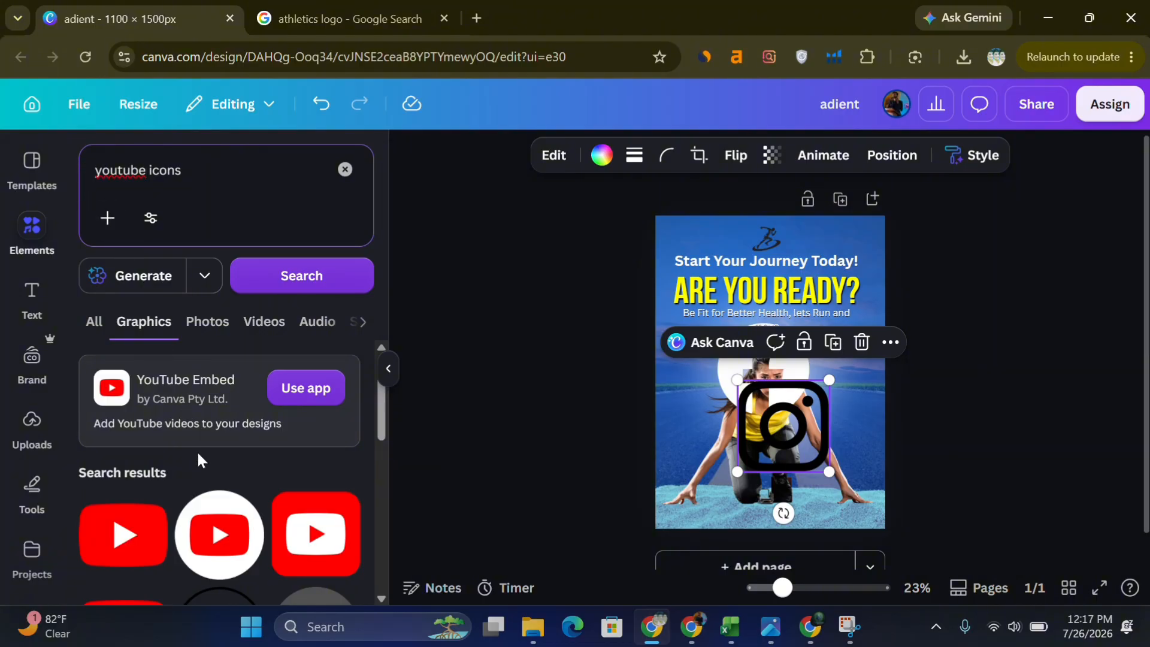
{"action": "scroll", "coordinate": [200, 460], "scroll_direction": "down", "scroll_amount": 1}
{"action": "left_click_drag", "start_coordinate": [216, 551], "coordinate": [737, 412]}
{"action": "left_click", "coordinate": [571, 399]}
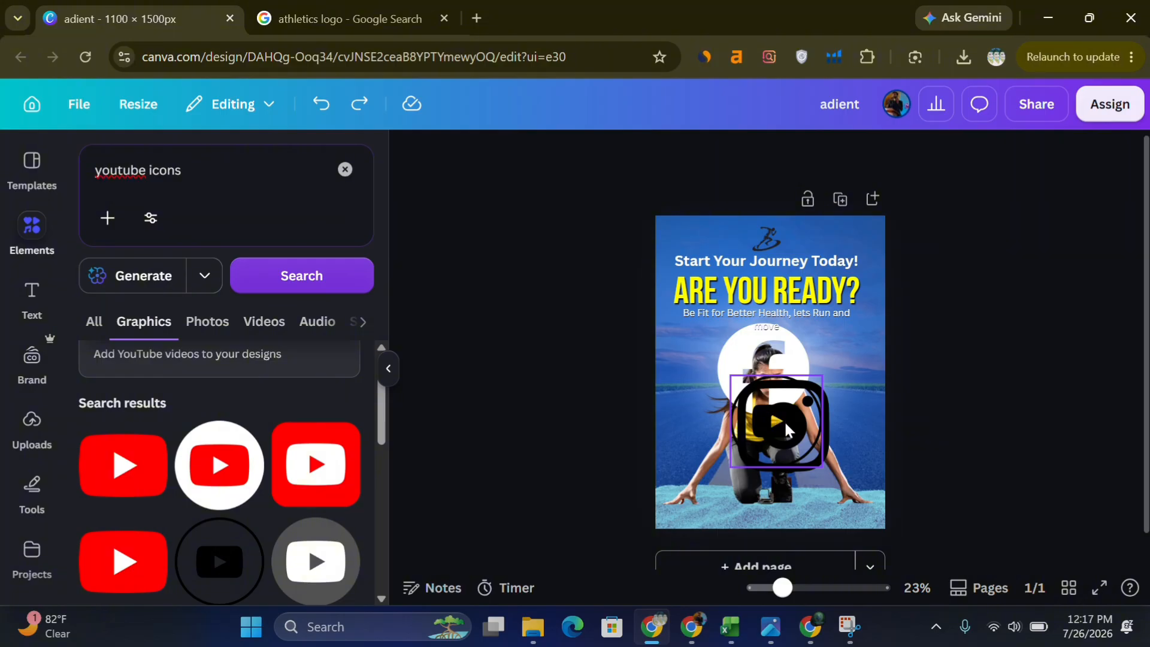
Spread the Facebook, Instagram and YouTube icons side by side along the poster's lower edge, in that order.
{"action": "left_click_drag", "start_coordinate": [785, 429], "coordinate": [836, 493]}
{"action": "left_click", "coordinate": [762, 449]}
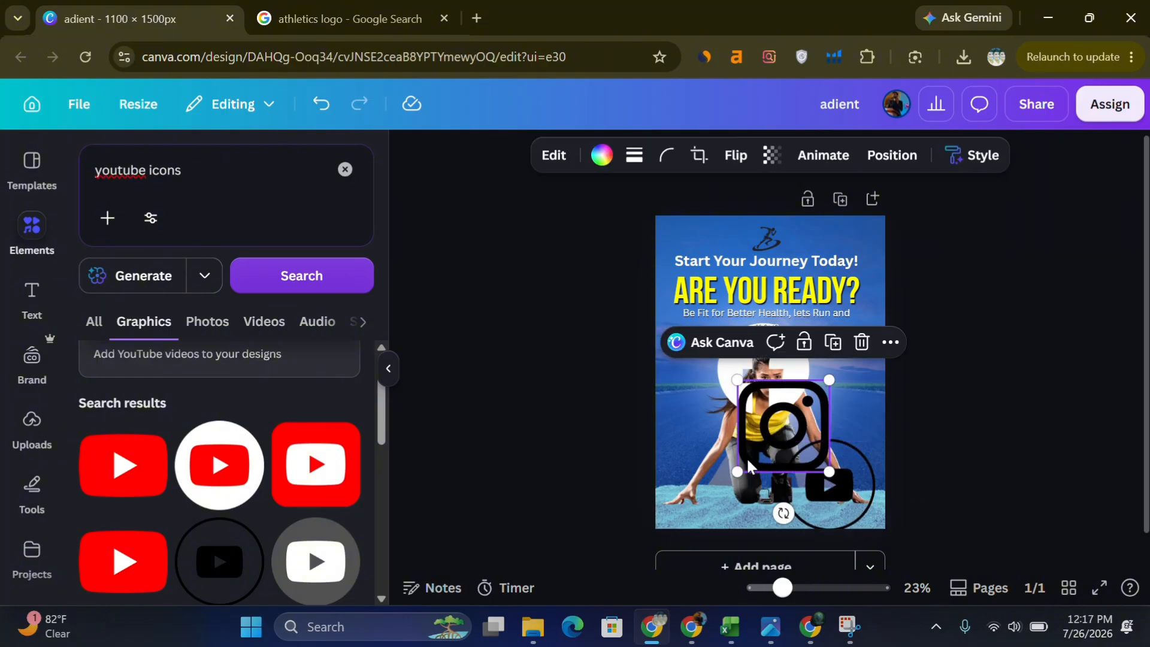
{"action": "left_click_drag", "start_coordinate": [749, 464], "coordinate": [733, 526]}
{"action": "left_click", "coordinate": [741, 405]}
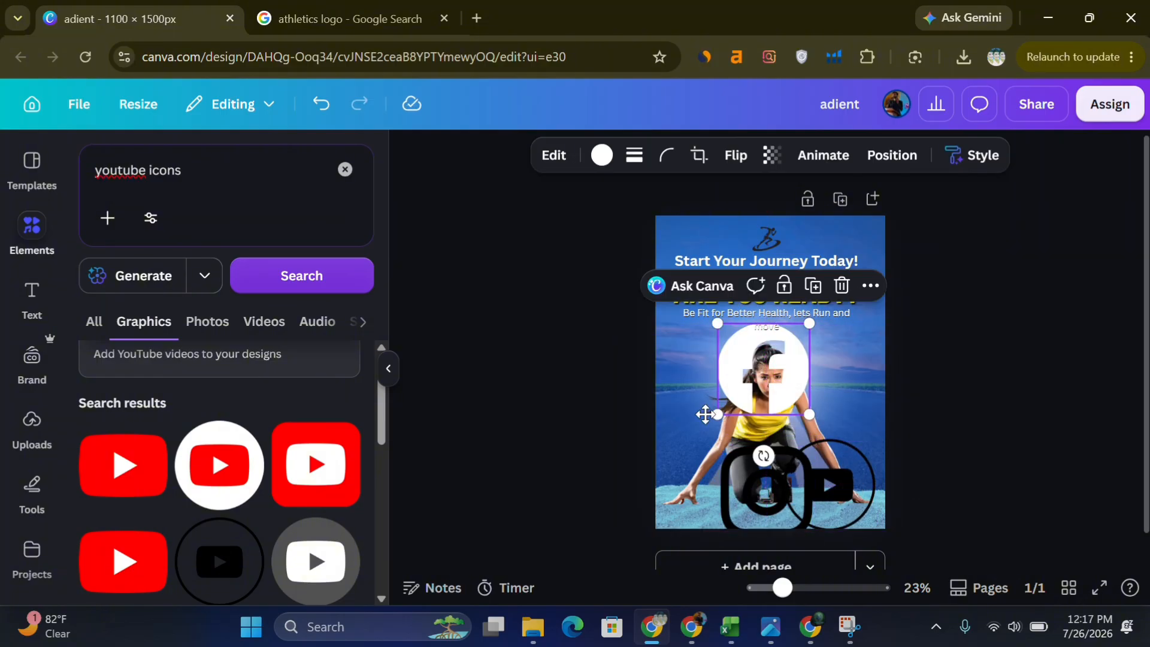
{"action": "left_click_drag", "start_coordinate": [705, 413], "coordinate": [639, 537]}
Shrink the YouTube, Instagram and Facebook icons and line them up in a compact row near the poster's lower-right corner.
{"action": "left_click", "coordinate": [842, 492]}
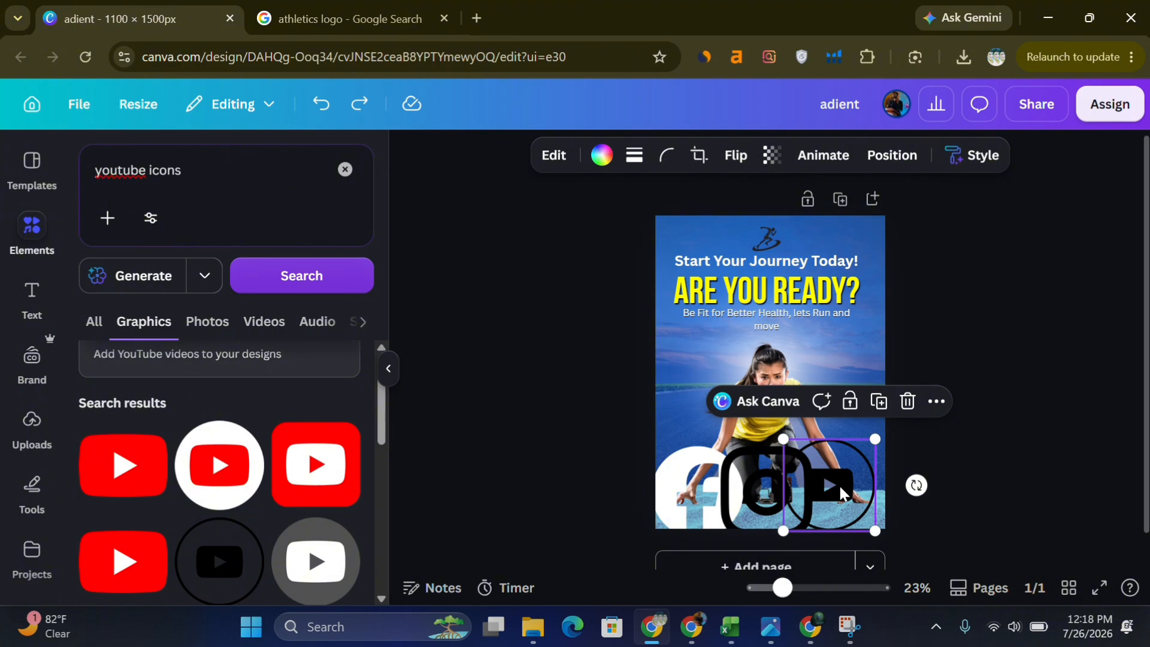
{"action": "left_click_drag", "start_coordinate": [858, 450], "coordinate": [864, 494]}
{"action": "left_click", "coordinate": [790, 487]}
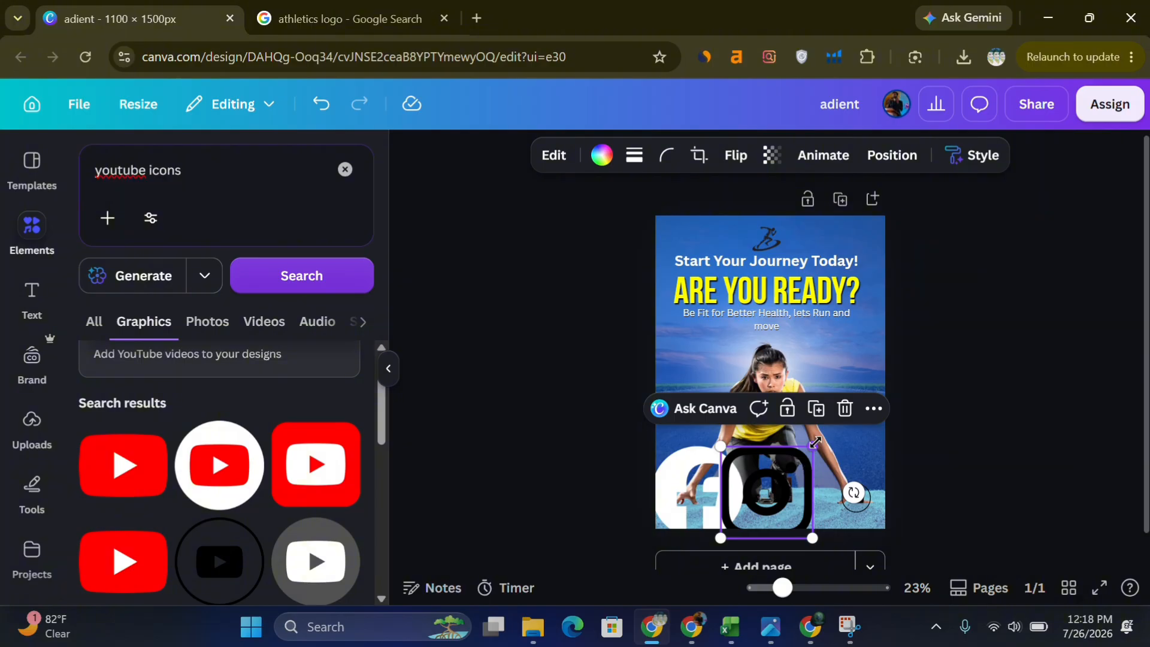
{"action": "left_click_drag", "start_coordinate": [815, 442], "coordinate": [814, 500]}
{"action": "left_click", "coordinate": [718, 479]}
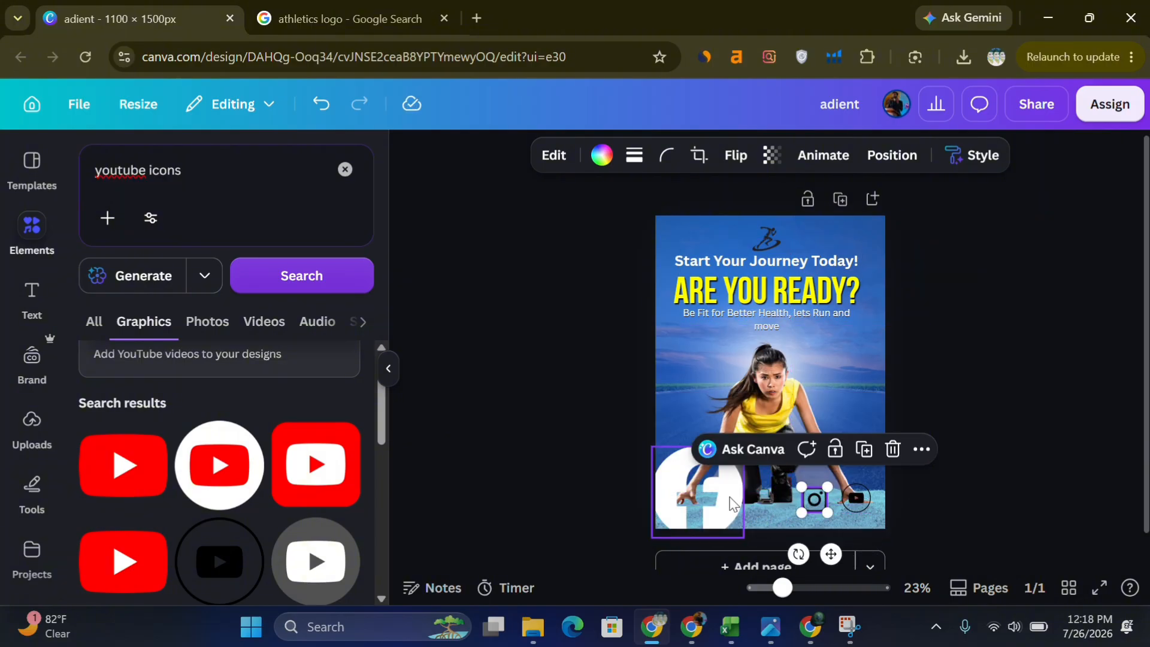
{"action": "left_click_drag", "start_coordinate": [740, 460], "coordinate": [773, 497]}
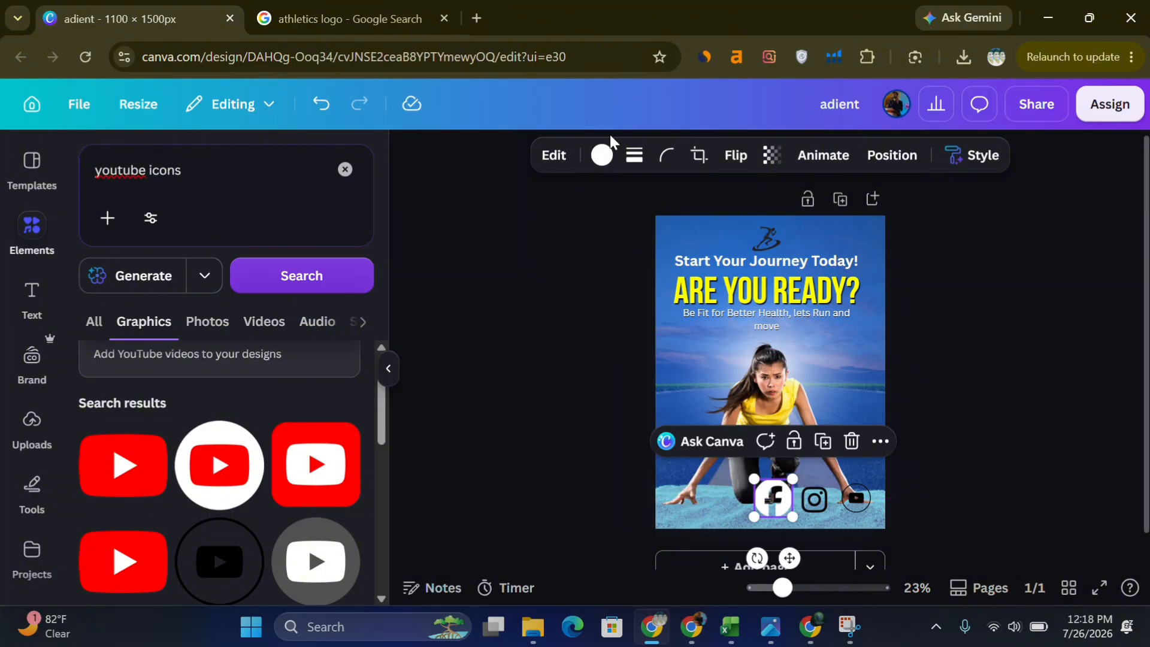
Recolour the Instagram and YouTube icons white (#ffffff).
{"action": "left_click", "coordinate": [814, 498]}
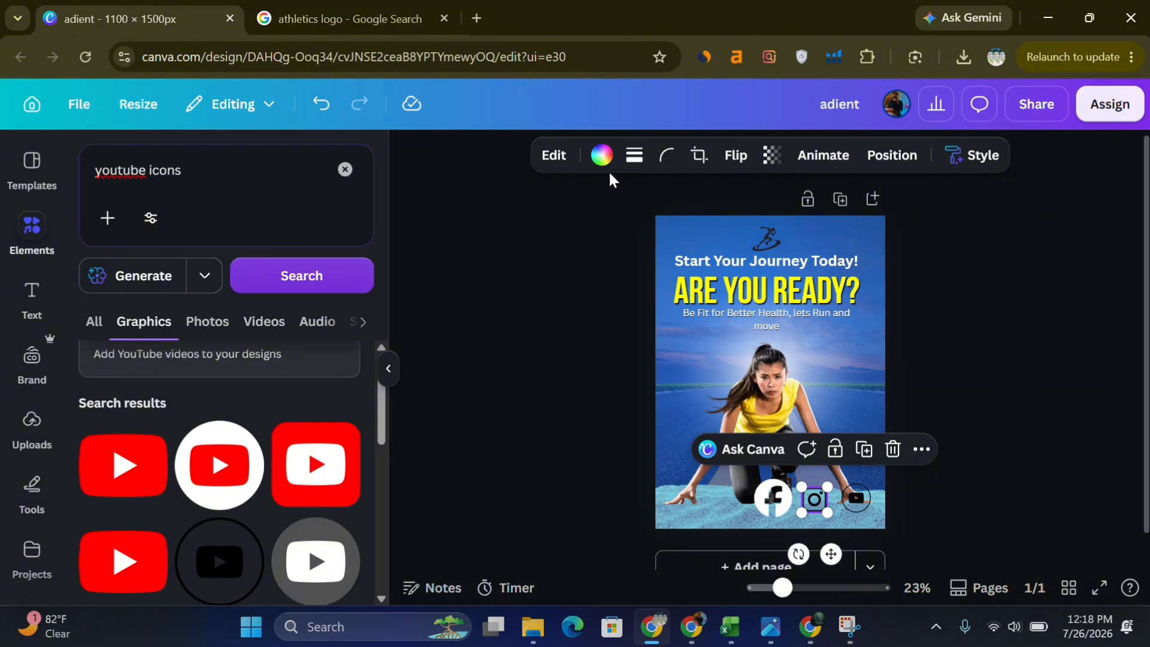
{"action": "left_click", "coordinate": [601, 157]}
{"action": "left_click", "coordinate": [178, 287]}
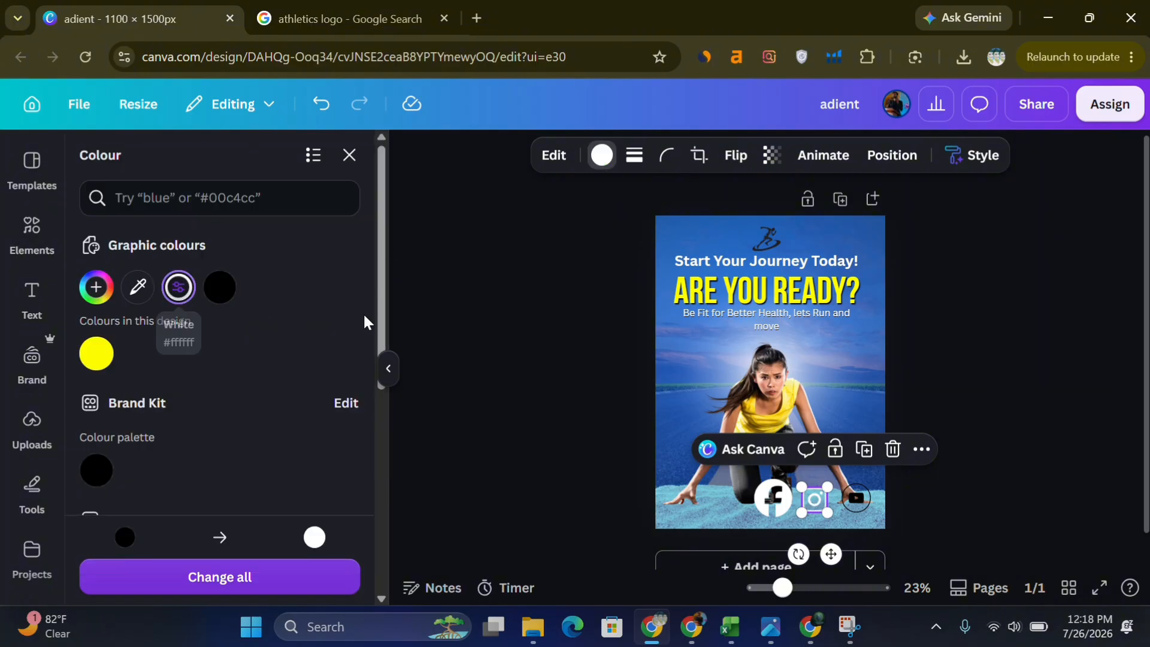
{"action": "left_click", "coordinate": [860, 501]}
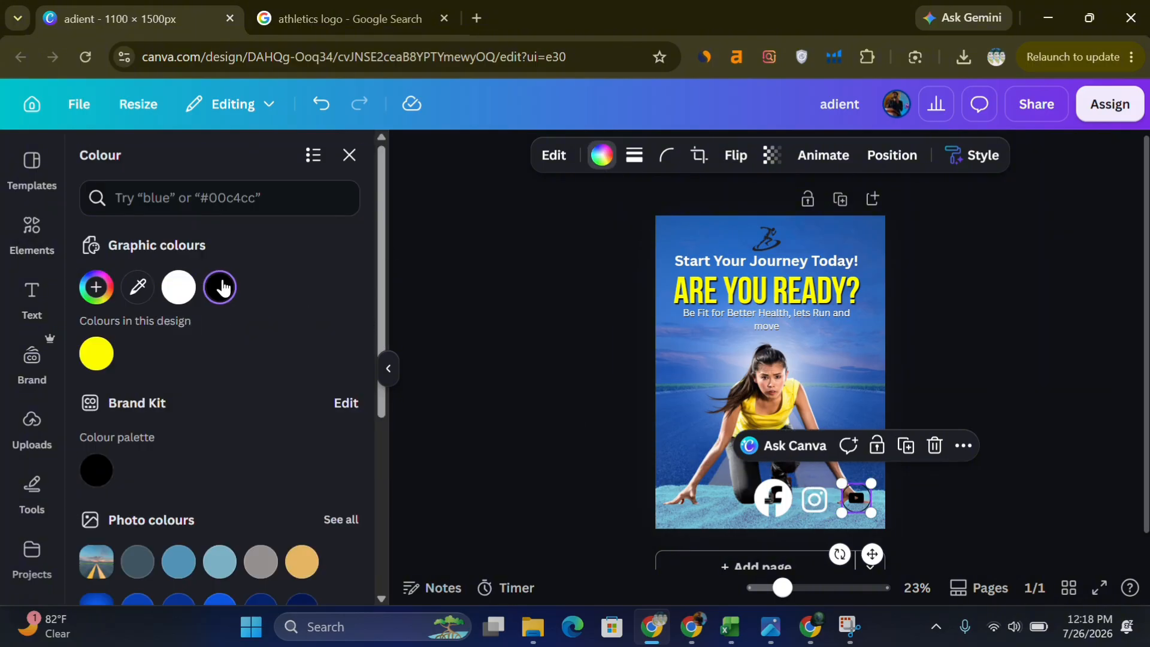
Shrink the Facebook icon further and place it on the sand between the runner's hand and the poster's lower edge.
{"action": "left_click", "coordinate": [772, 498]}
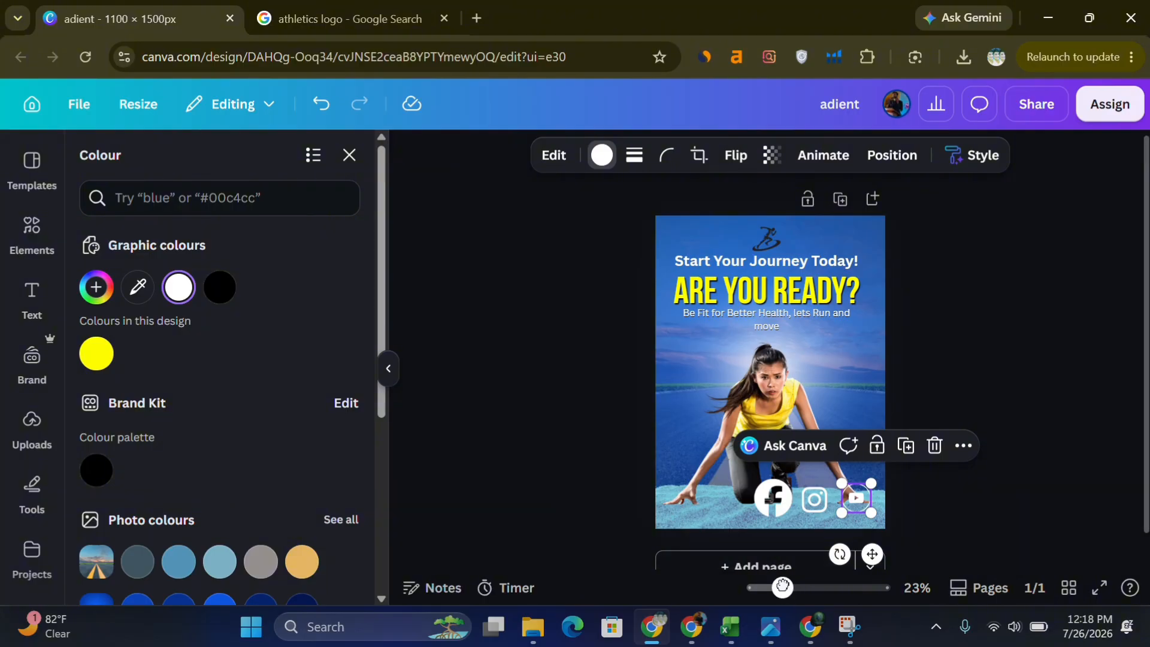
{"action": "scroll", "coordinate": [795, 383], "scroll_direction": "up", "scroll_amount": 5}
{"action": "left_click_drag", "start_coordinate": [795, 383], "coordinate": [657, 419]}
{"action": "left_click_drag", "start_coordinate": [699, 386], "coordinate": [613, 466]}
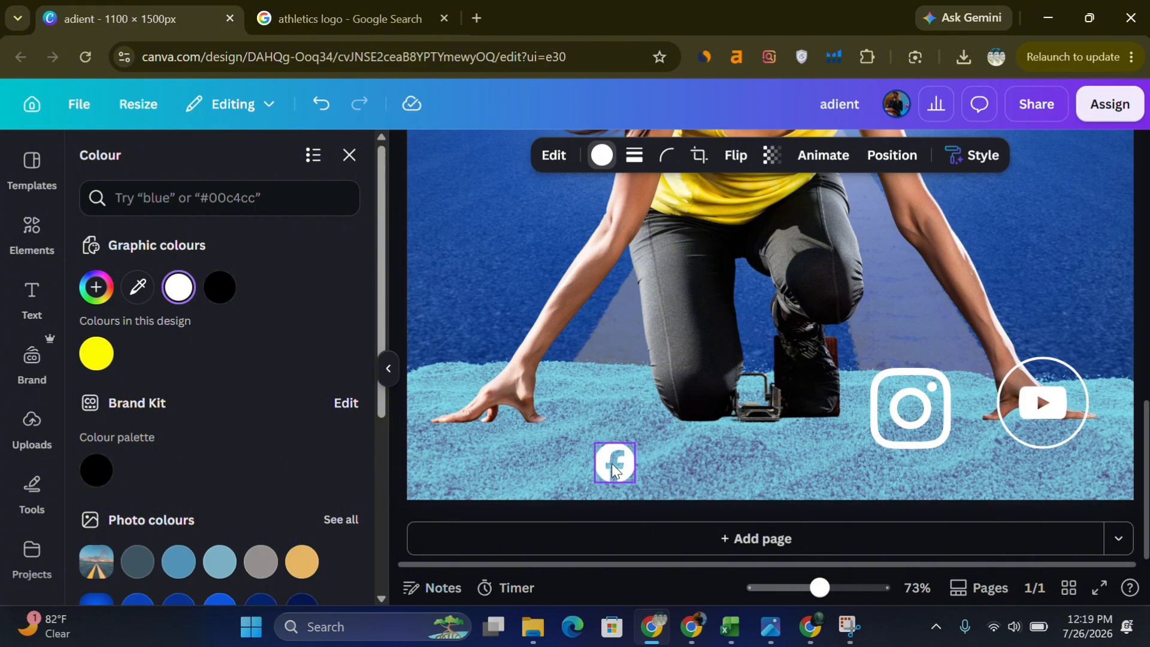
Move the Instagram icon onto the sand beside the Facebook icon and shrink it to the same size.
{"action": "left_click_drag", "start_coordinate": [914, 395], "coordinate": [741, 460]}
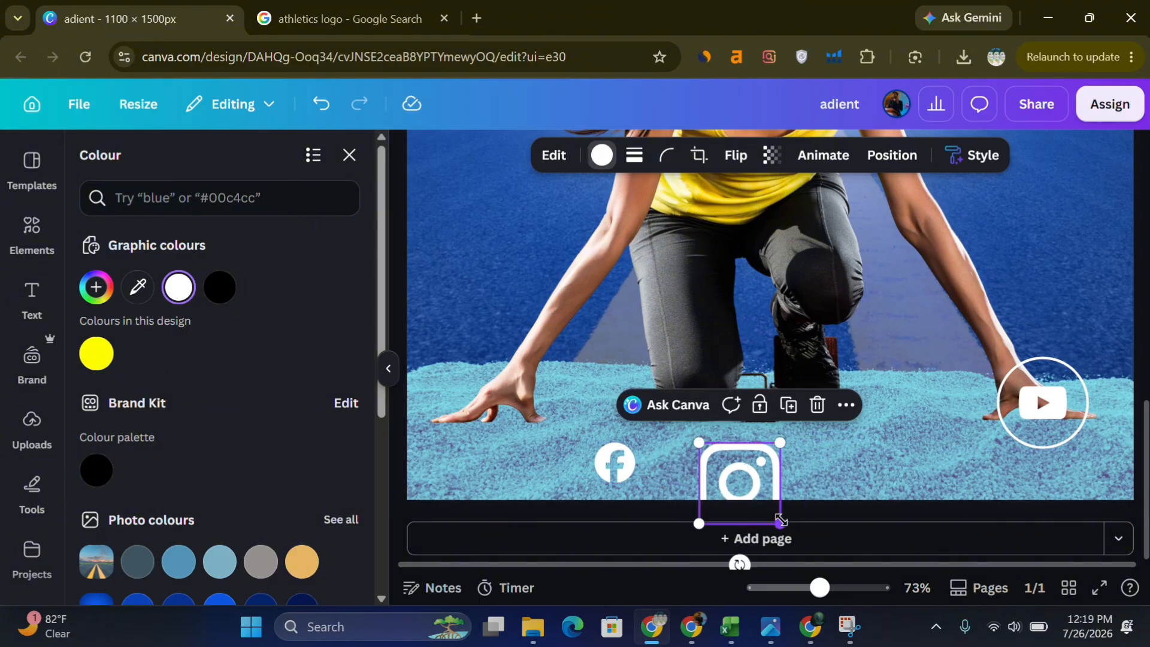
{"action": "left_click_drag", "start_coordinate": [777, 520], "coordinate": [739, 484]}
{"action": "left_click", "coordinate": [539, 449]}
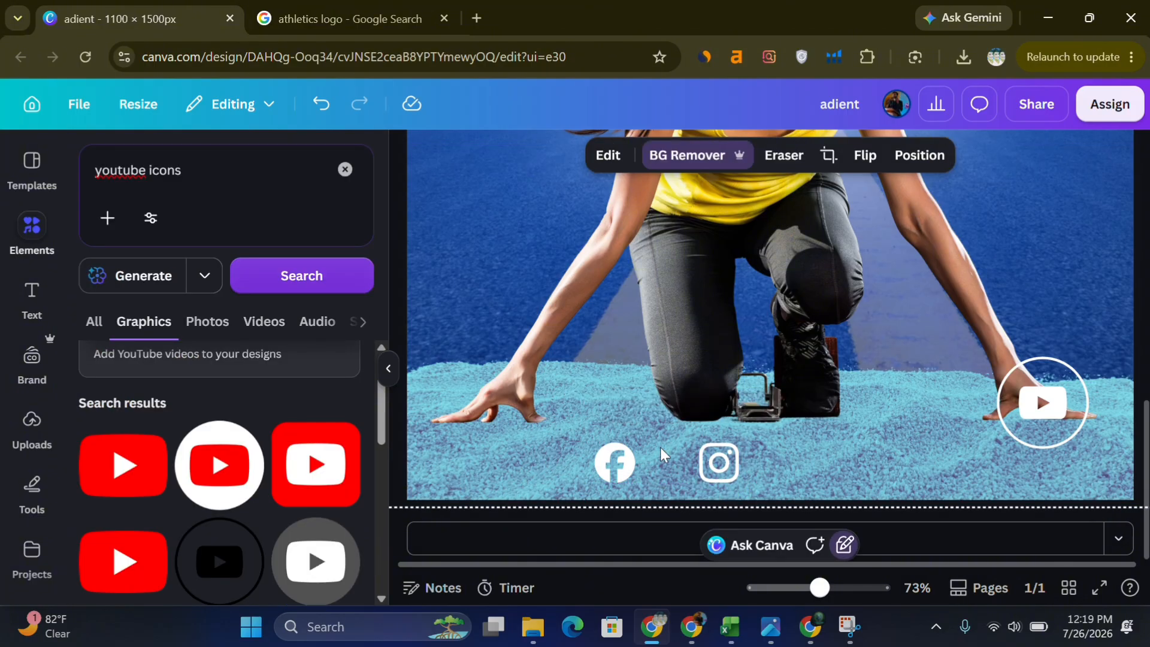
Try nudging the Instagram icon up and down and adjusting its size slightly.
{"action": "left_click", "coordinate": [712, 462]}
{"action": "key", "text": "Down"}
{"action": "key", "text": "Down"}
{"action": "key", "text": "Up"}
{"action": "key", "text": "Up"}
{"action": "key", "text": "Up"}
{"action": "key", "text": "Up"}
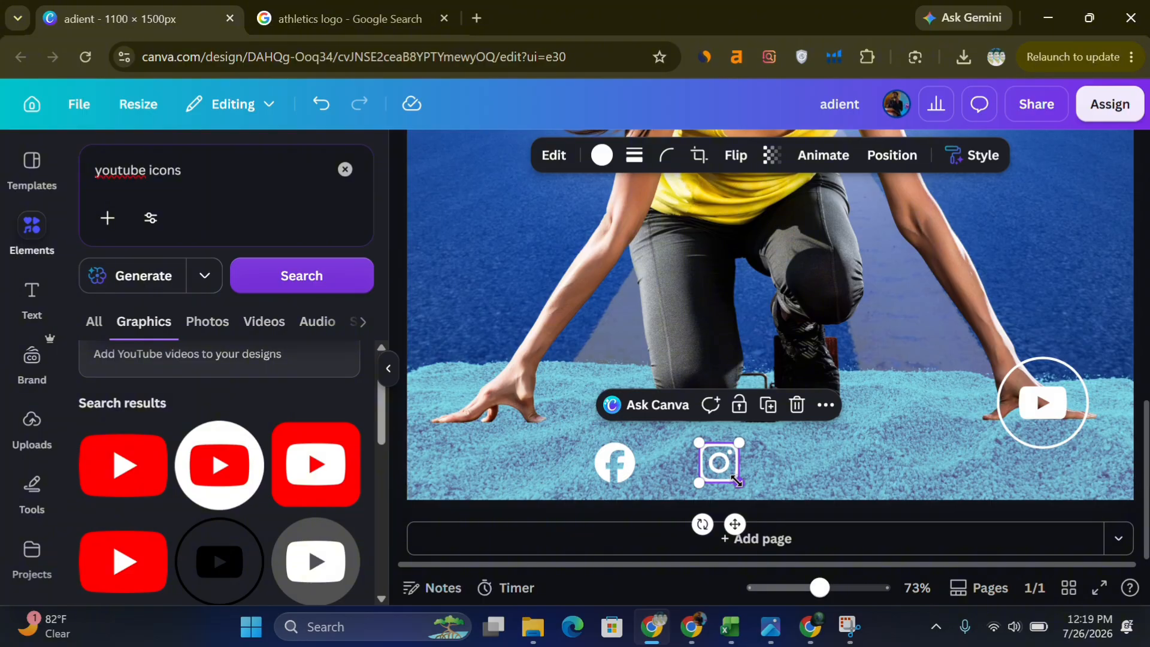
{"action": "left_click_drag", "start_coordinate": [735, 479], "coordinate": [737, 479]}
{"action": "left_click", "coordinate": [785, 479]}
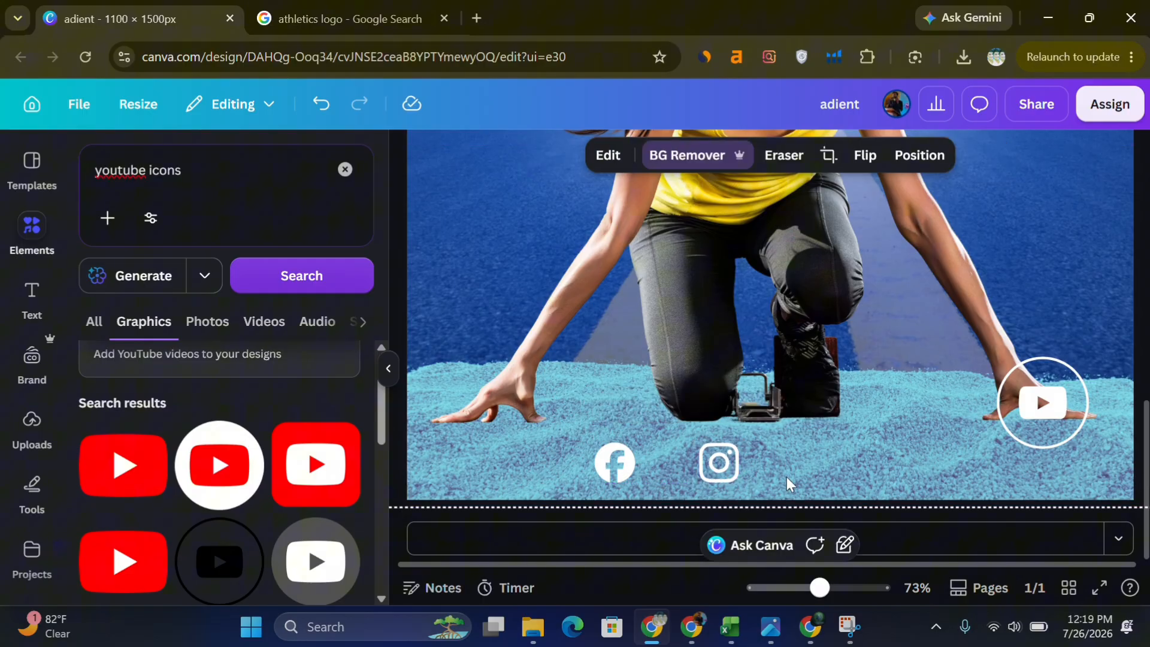
{"action": "left_click", "coordinate": [707, 449]}
{"action": "left_click_drag", "start_coordinate": [705, 444], "coordinate": [704, 445]}
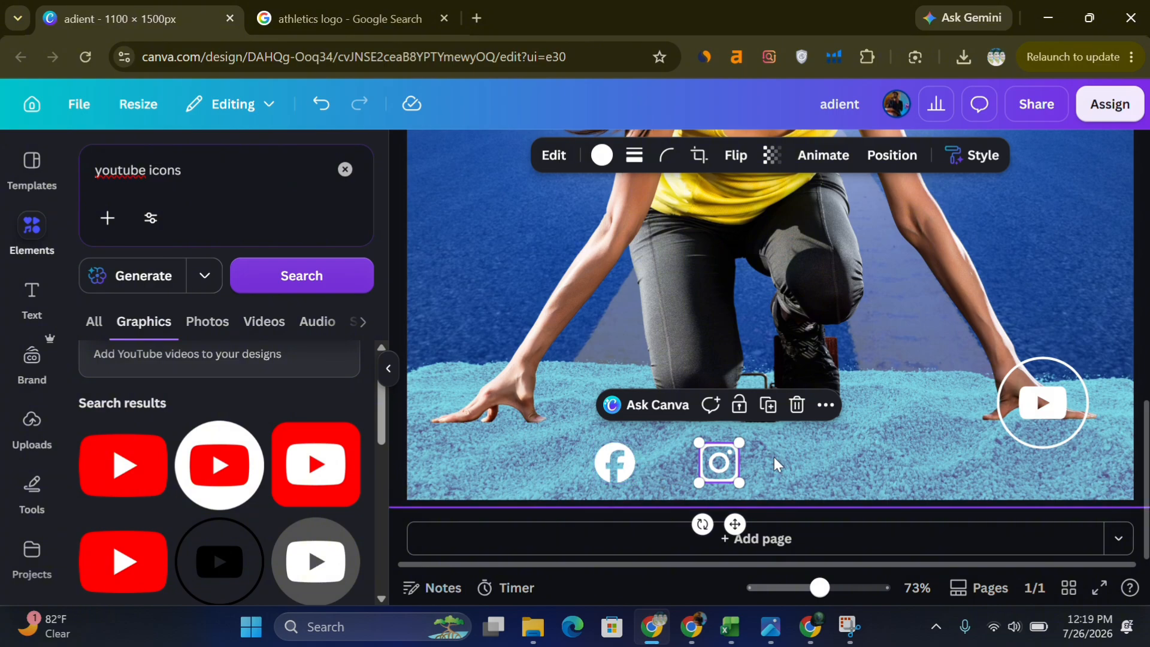
Move the YouTube icon onto the sand beyond the Instagram icon, level with it, and shrink it to match.
{"action": "left_click_drag", "start_coordinate": [1033, 385], "coordinate": [830, 446]}
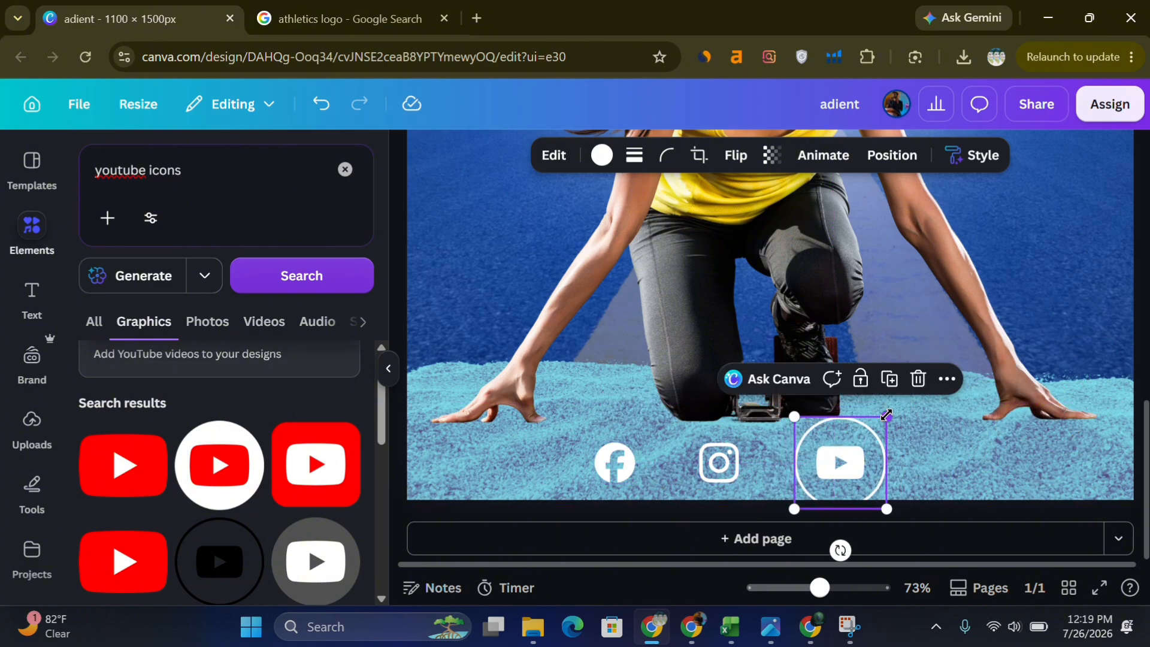
{"action": "left_click_drag", "start_coordinate": [885, 417], "coordinate": [858, 450]}
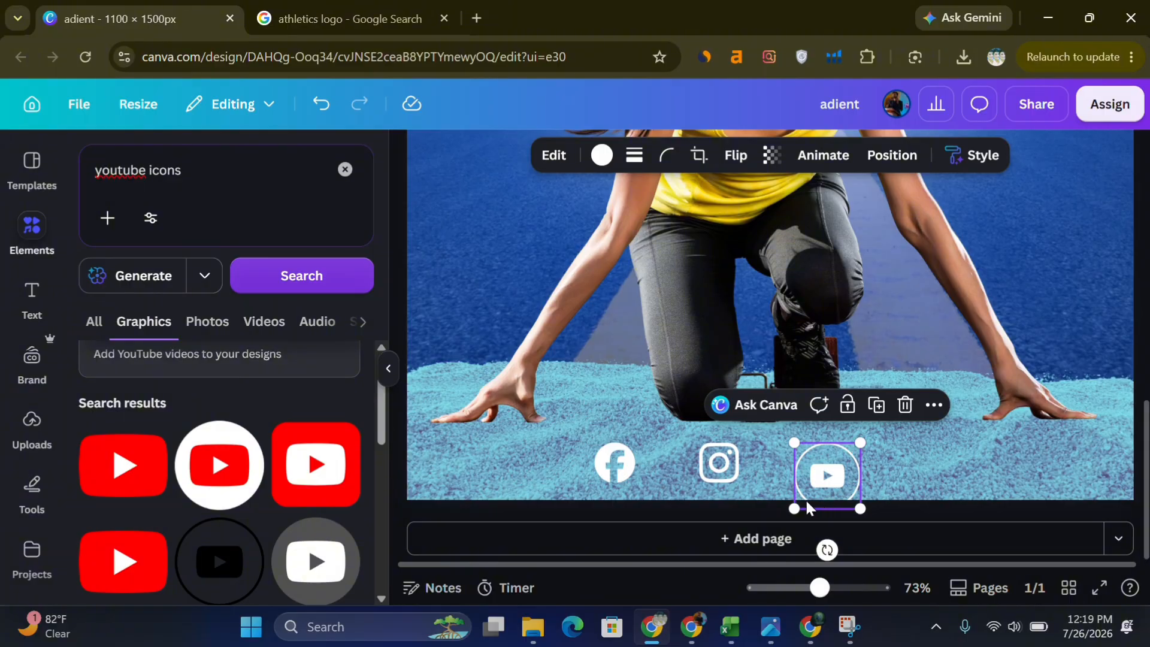
{"action": "left_click_drag", "start_coordinate": [796, 506], "coordinate": [861, 449]}
{"action": "left_click", "coordinate": [920, 467]}
{"action": "left_click", "coordinate": [888, 451]}
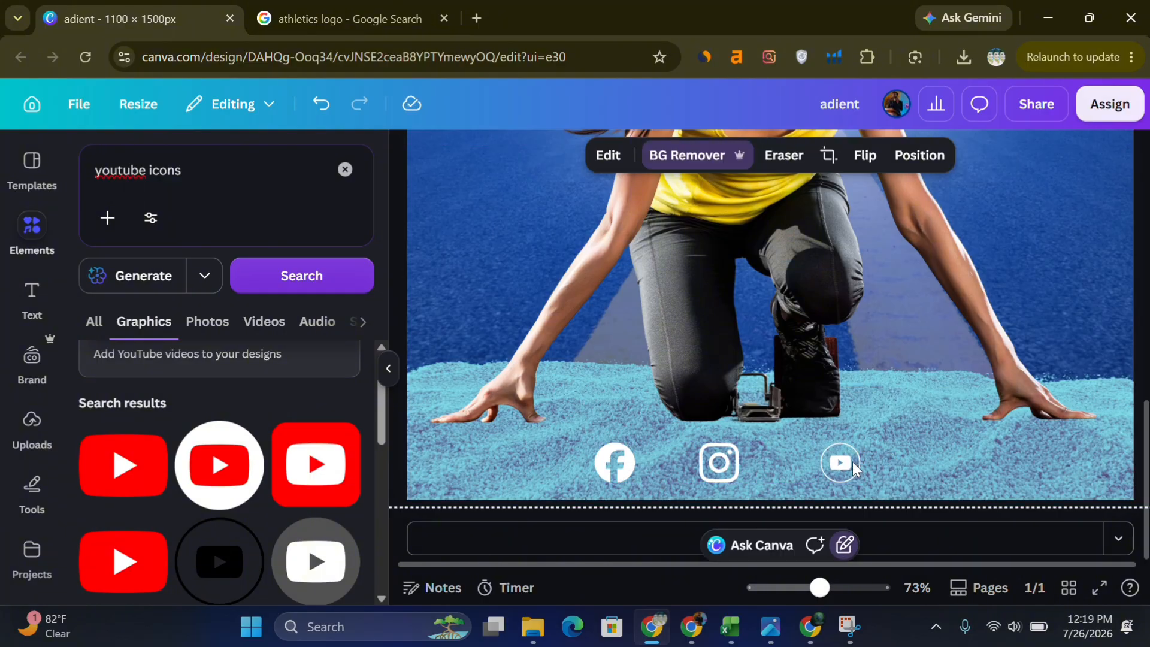
Nudge the YouTube icon toward the Instagram icon until the three social media icons are evenly spaced and level.
{"action": "left_click", "coordinate": [831, 462]}
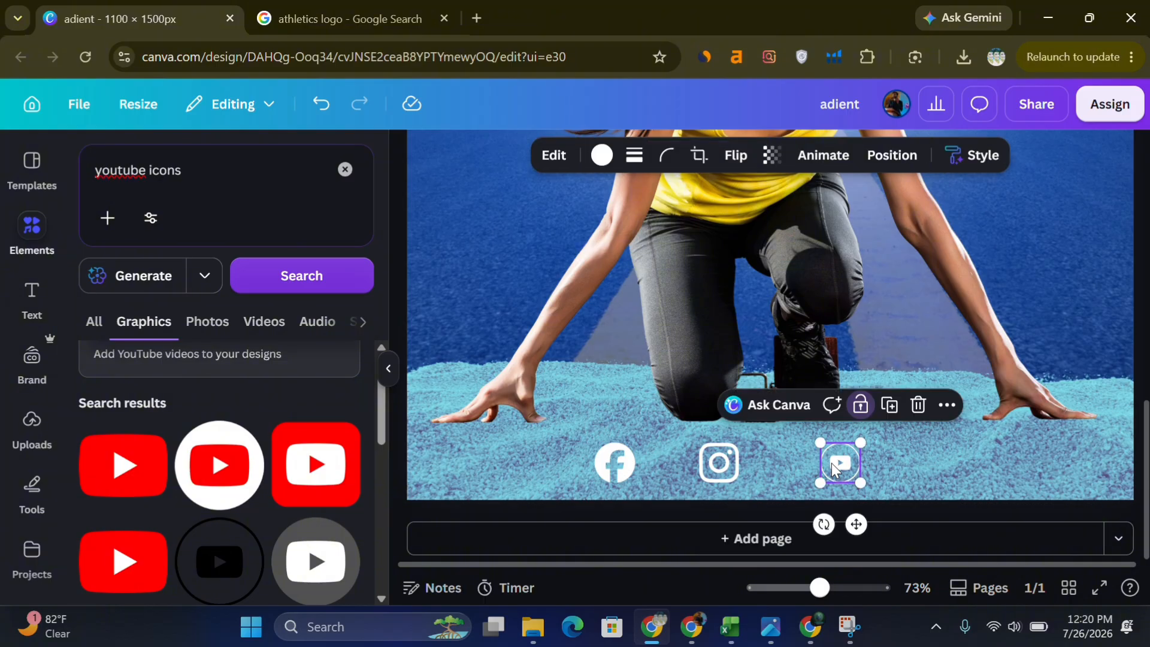
{"action": "left_click_drag", "start_coordinate": [831, 463], "coordinate": [831, 462]}
{"action": "key", "text": "Down"}
{"action": "key", "text": "Down"}
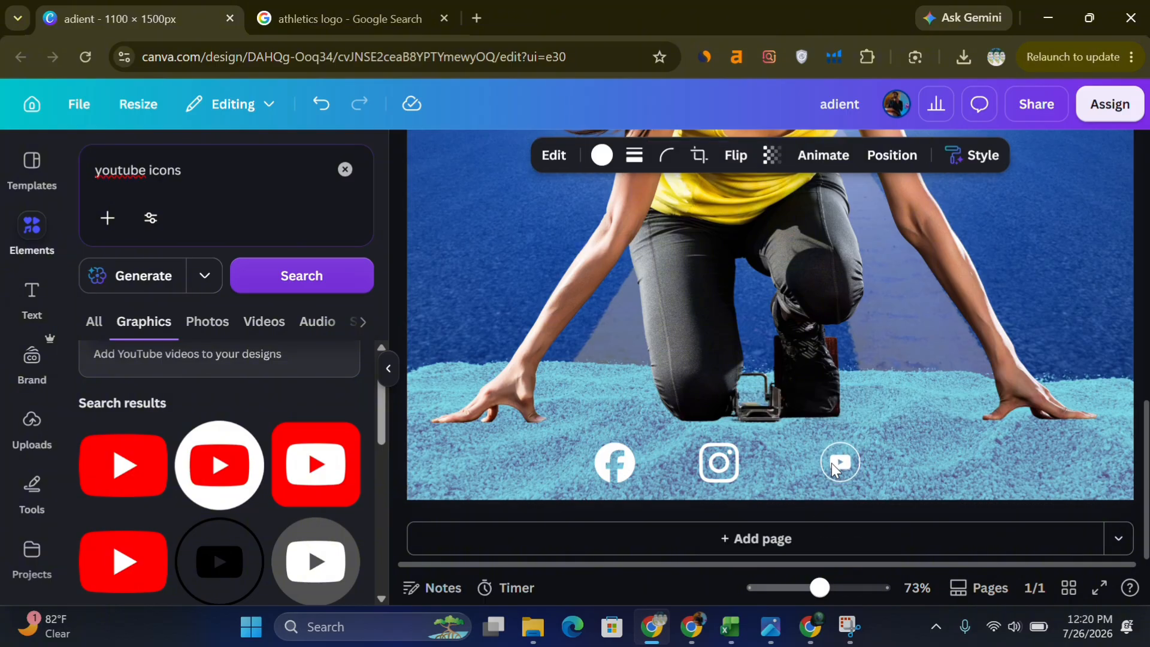
{"action": "key", "text": "Left"}
{"action": "key", "text": "Left"}
{"action": "key", "text": "Left"}
{"action": "key", "text": "Left"}
{"action": "key", "text": "Left"}
{"action": "key", "text": "Left"}
{"action": "key", "text": "Left"}
{"action": "key", "text": "Left"}
{"action": "key", "text": "Left"}
{"action": "key", "text": "Left"}
{"action": "key", "text": "Left"}
{"action": "key", "text": "Left"}
{"action": "key", "text": "Left"}
{"action": "key", "text": "Left"}
{"action": "key", "text": "Left"}
{"action": "key", "text": "Left"}
{"action": "key", "text": "Left"}
{"action": "key", "text": "Left"}
{"action": "key", "text": "Left"}
{"action": "key", "text": "Left"}
{"action": "key", "text": "Left"}
{"action": "key", "text": "Right"}
{"action": "key", "text": "Right"}
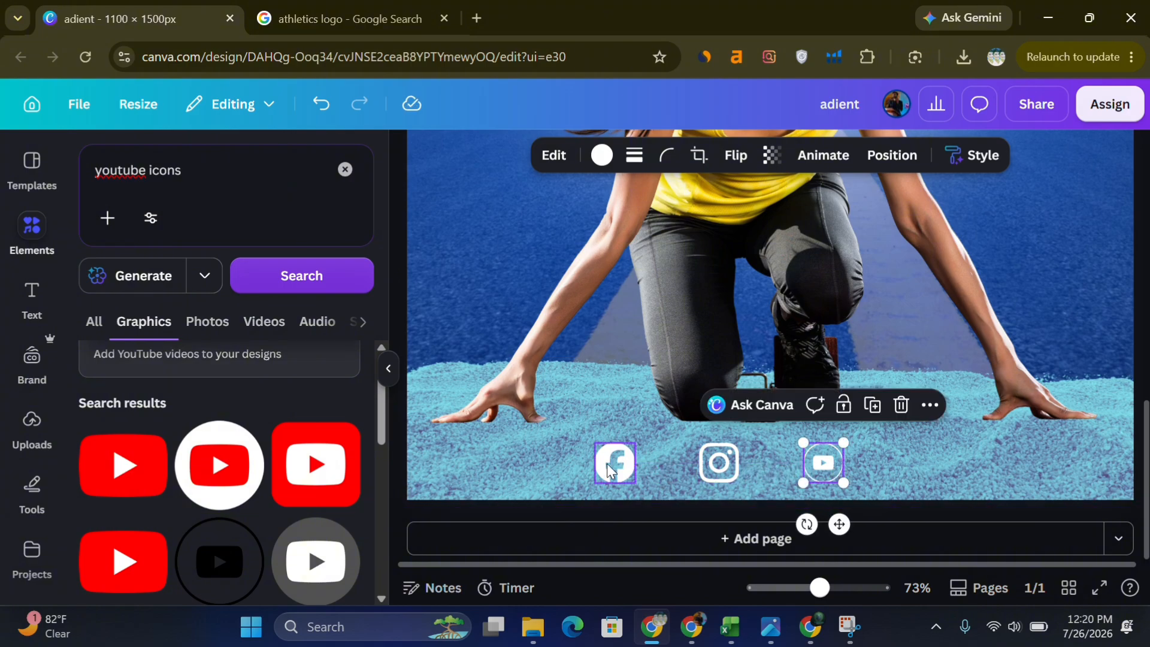
Shift the YouTube and Instagram icons along the sand so the Instagram icon sits beneath the runner's starting block.
{"action": "scroll", "coordinate": [576, 465], "scroll_direction": "down", "scroll_amount": 5}
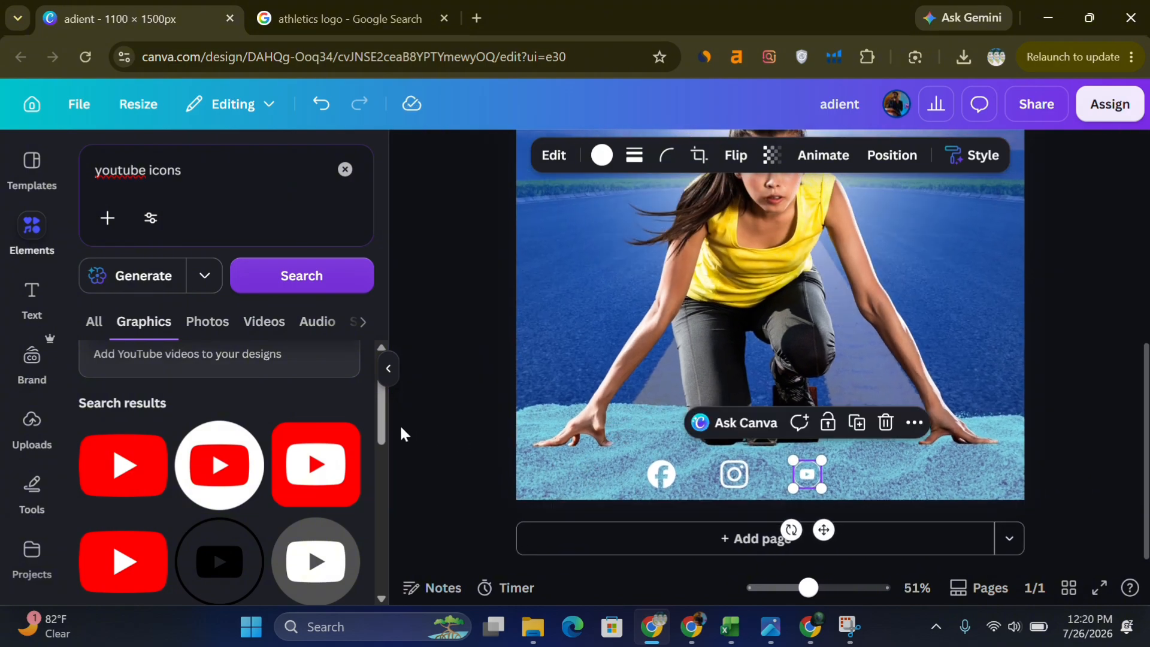
{"action": "left_click", "coordinate": [412, 426]}
{"action": "left_click_drag", "start_coordinate": [805, 473], "coordinate": [845, 473]}
{"action": "left_click", "coordinate": [738, 475]}
{"action": "left_click_drag", "start_coordinate": [741, 478], "coordinate": [766, 480]}
Reposition the Facebook icon on the sand so its gap to the Instagram icon matches the gap to the YouTube icon.
{"action": "left_click", "coordinate": [667, 475]}
{"action": "left_click_drag", "start_coordinate": [667, 476], "coordinate": [675, 476]}
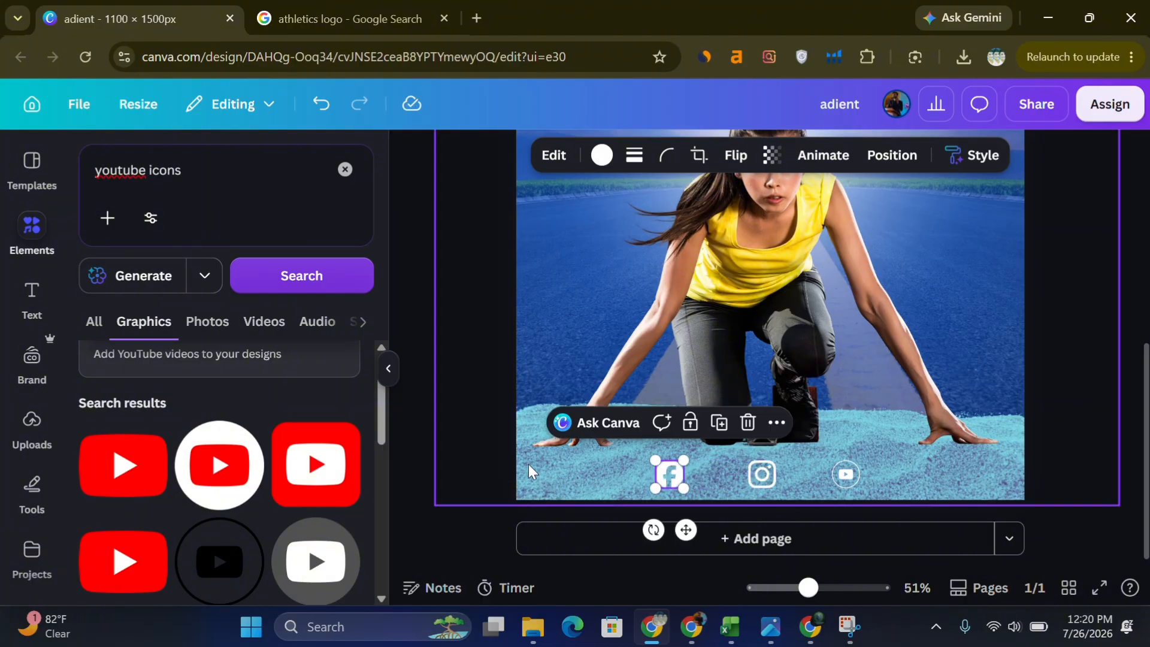
{"action": "left_click", "coordinate": [454, 455]}
{"action": "left_click", "coordinate": [659, 478]}
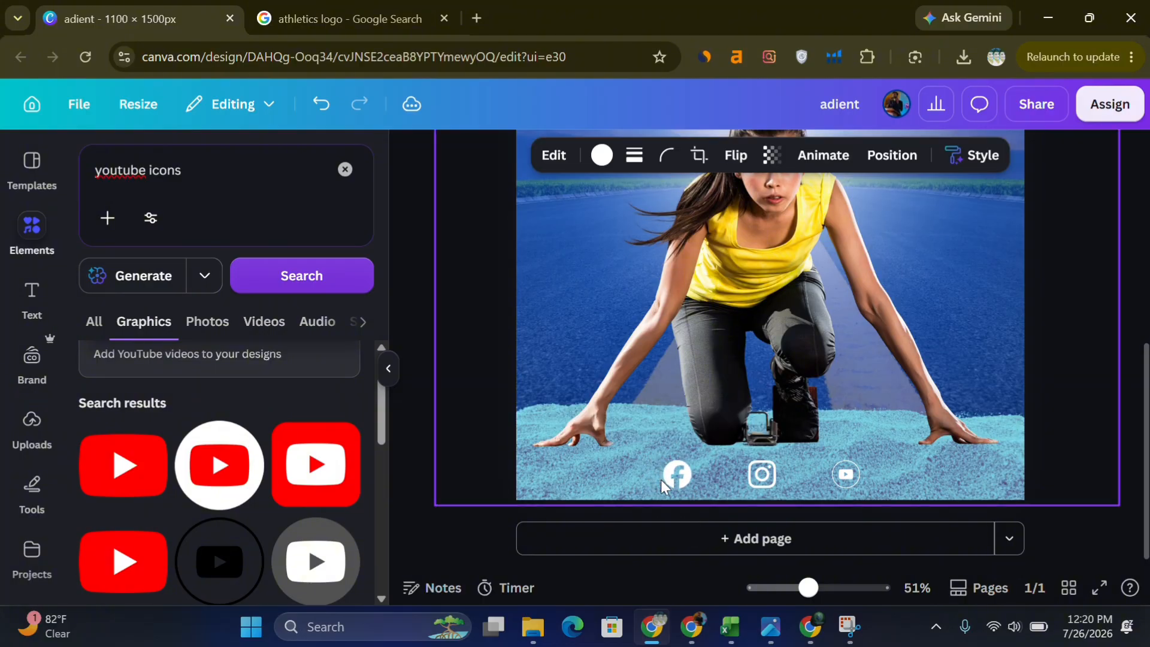
{"action": "left_click_drag", "start_coordinate": [660, 479], "coordinate": [660, 479]}
{"action": "scroll", "coordinate": [910, 469], "scroll_direction": "down", "scroll_amount": 4}
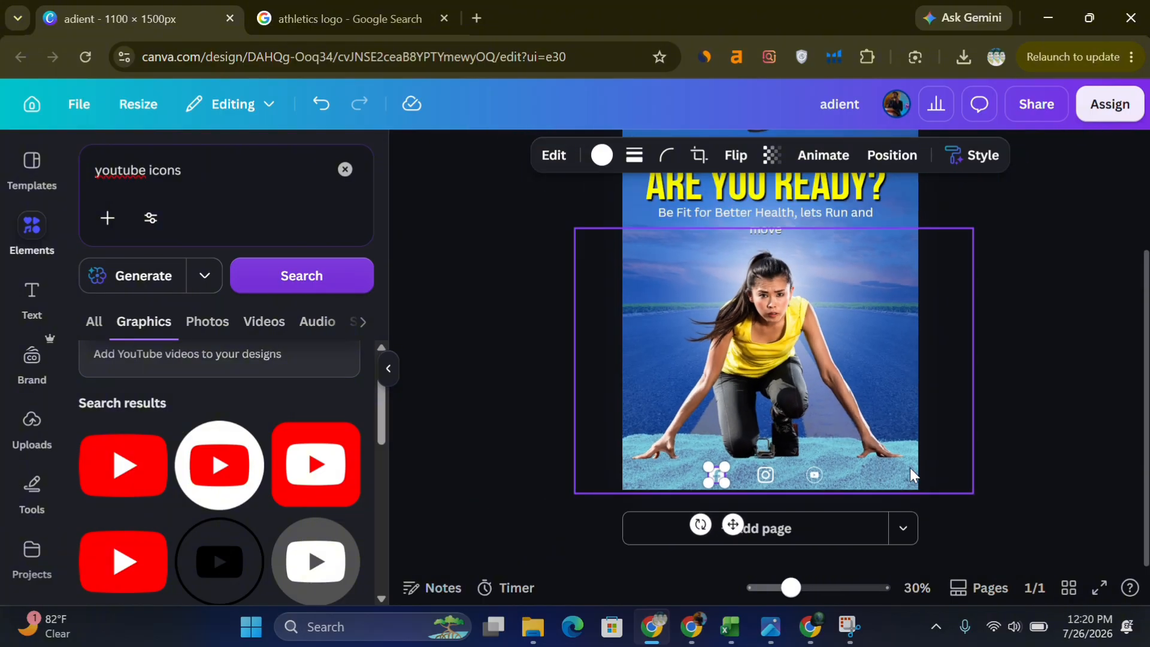
{"action": "scroll", "coordinate": [910, 469], "scroll_direction": "down", "scroll_amount": 2}
{"action": "left_click", "coordinate": [581, 451]}
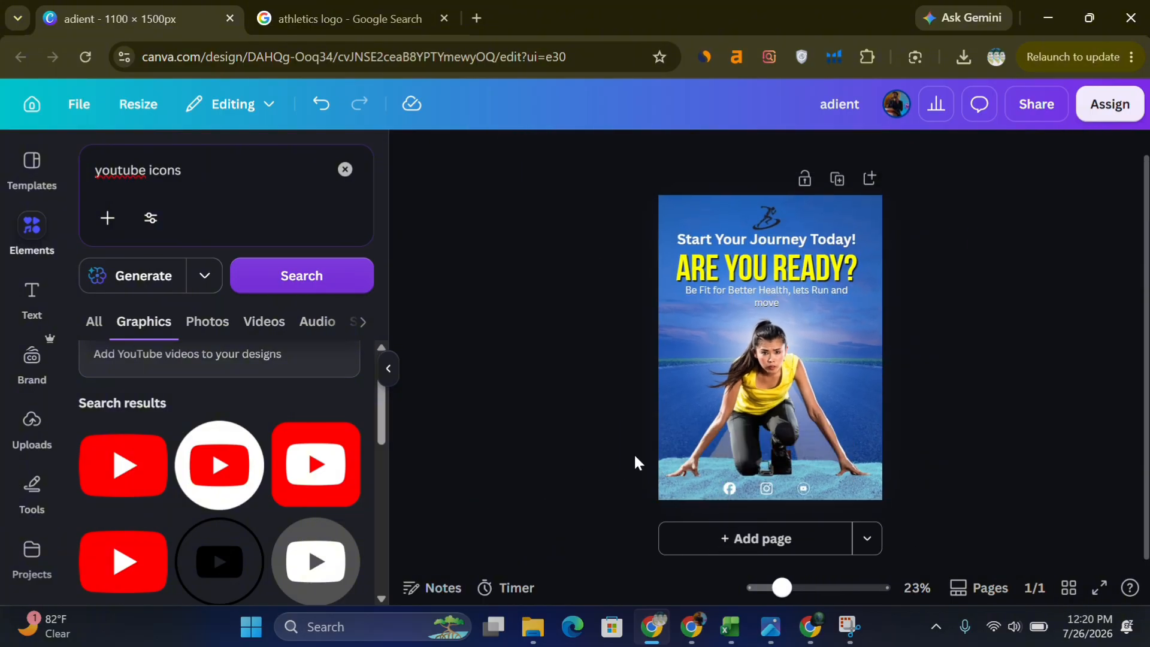
Check the whole poster in full-screen presentation view and return to the editor.
{"action": "left_click", "coordinate": [1099, 588]}
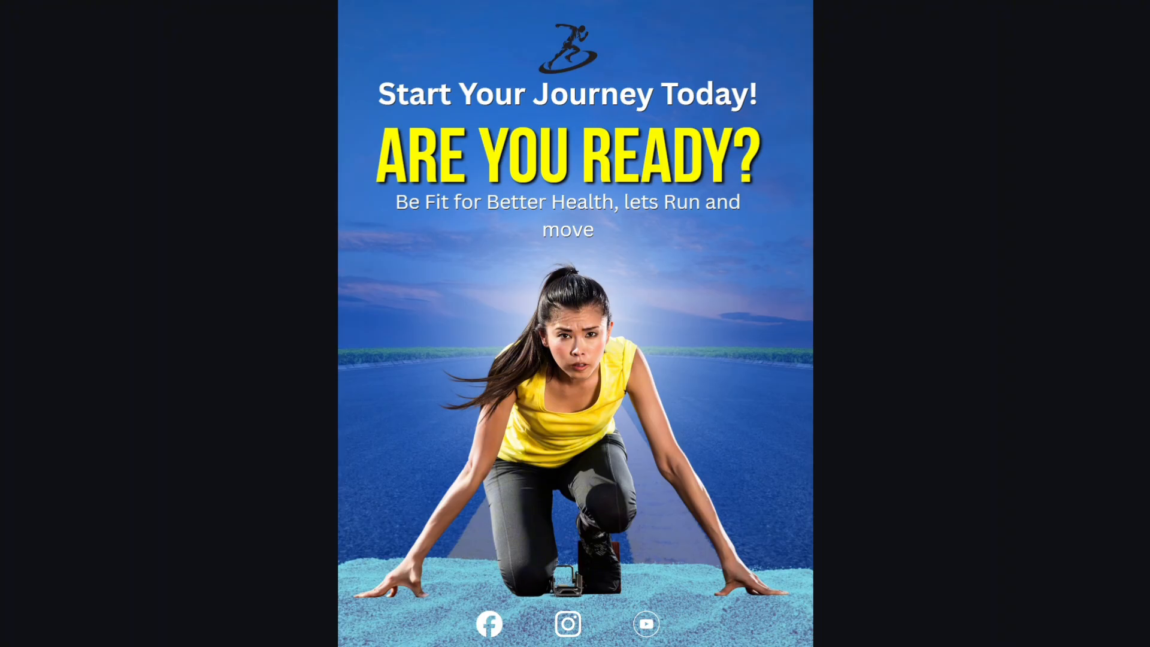
{"action": "mouse_move", "coordinate": [752, 1]}
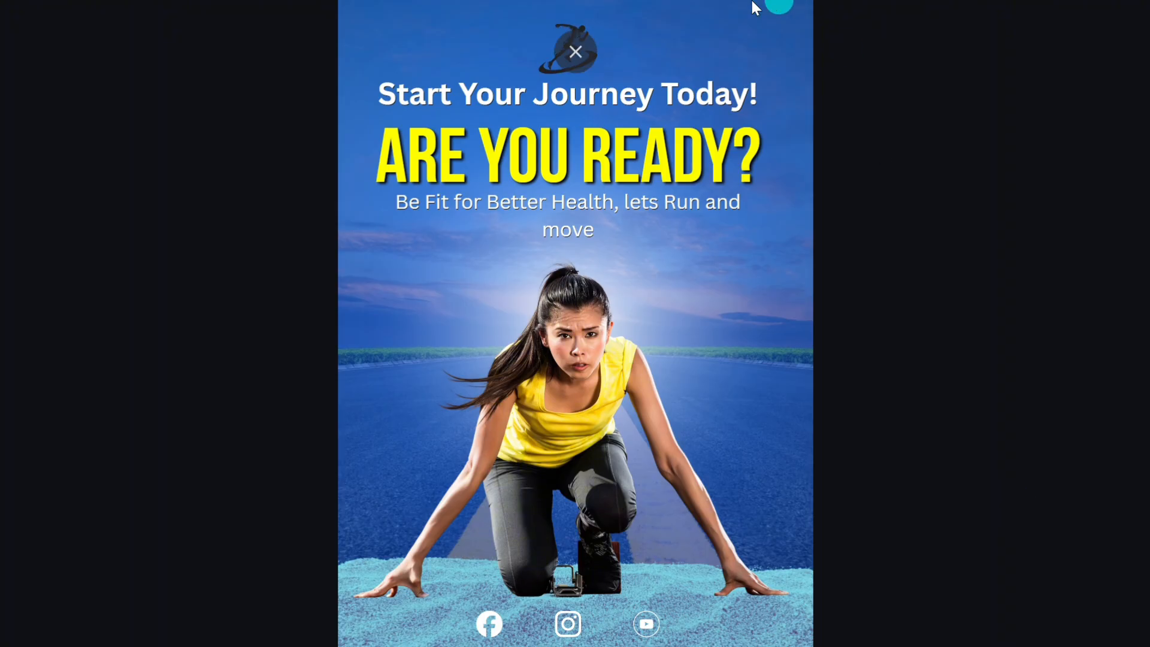
{"action": "left_click", "coordinate": [563, 73]}
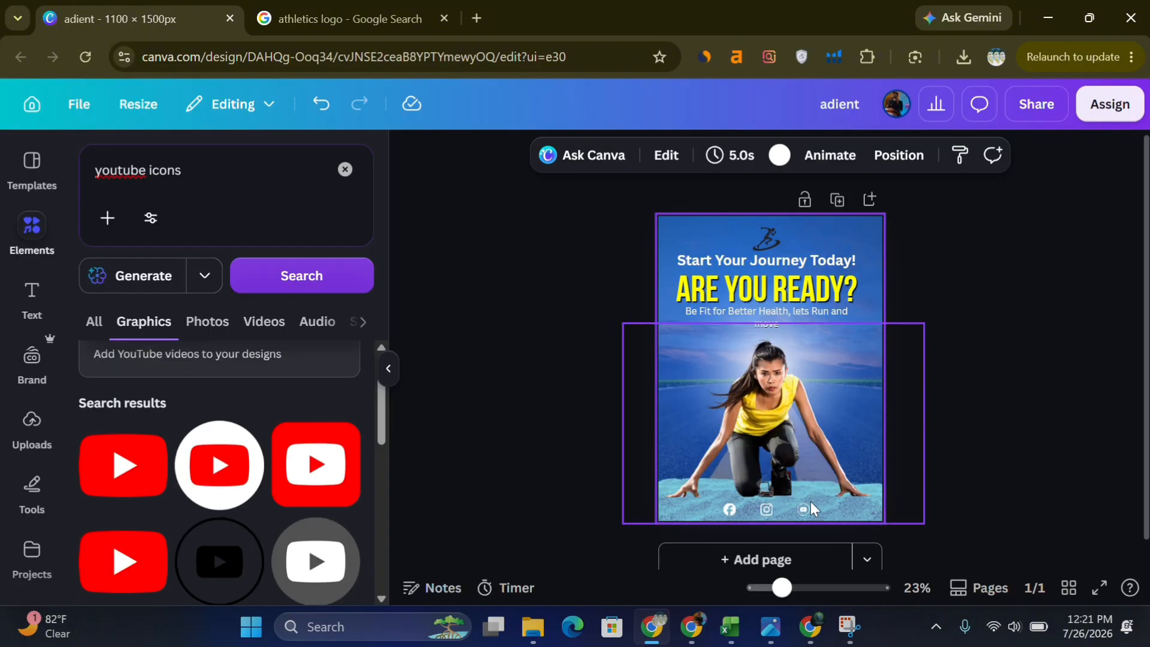
Remove the bold formatting from the "Start Your Journey Today!" text and set its font size to 46.
{"action": "left_click", "coordinate": [757, 266]}
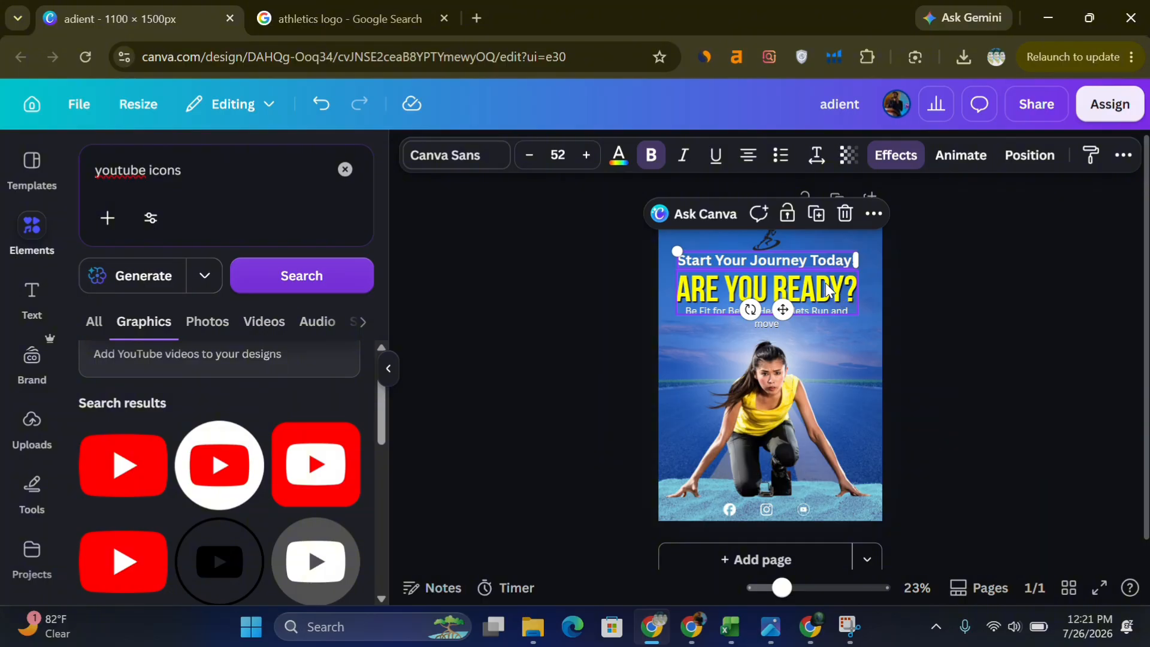
{"action": "left_click", "coordinate": [652, 161]}
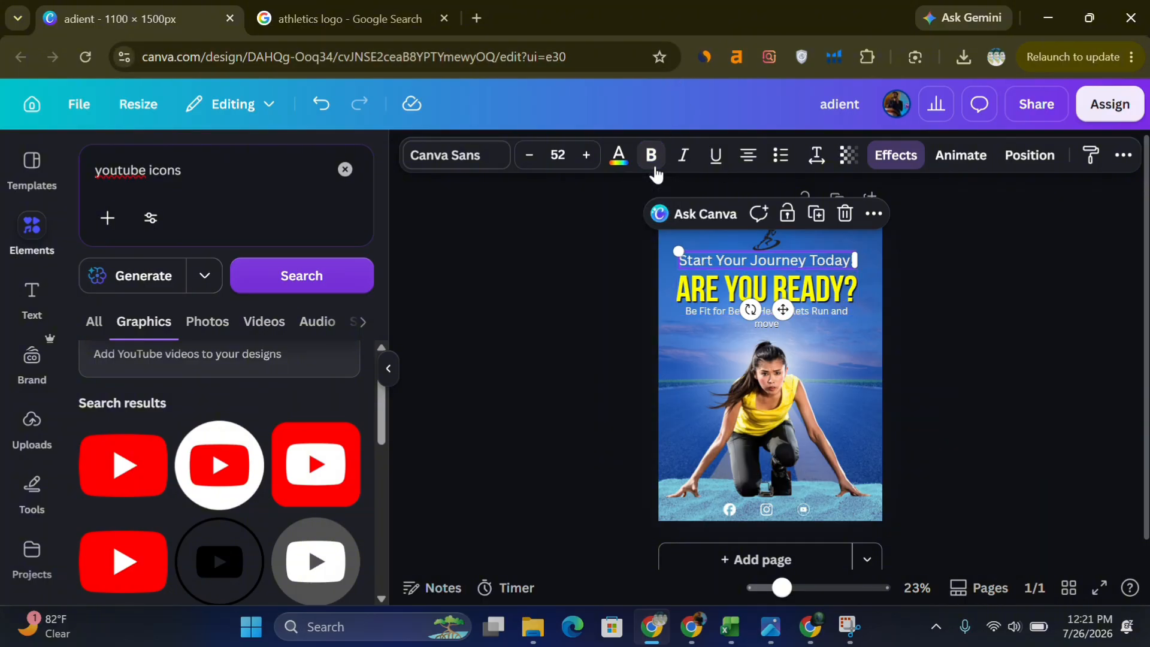
{"action": "left_click", "coordinate": [529, 156]}
{"action": "left_click", "coordinate": [529, 155]}
{"action": "left_click", "coordinate": [529, 155]}
{"action": "left_click", "coordinate": [528, 156]}
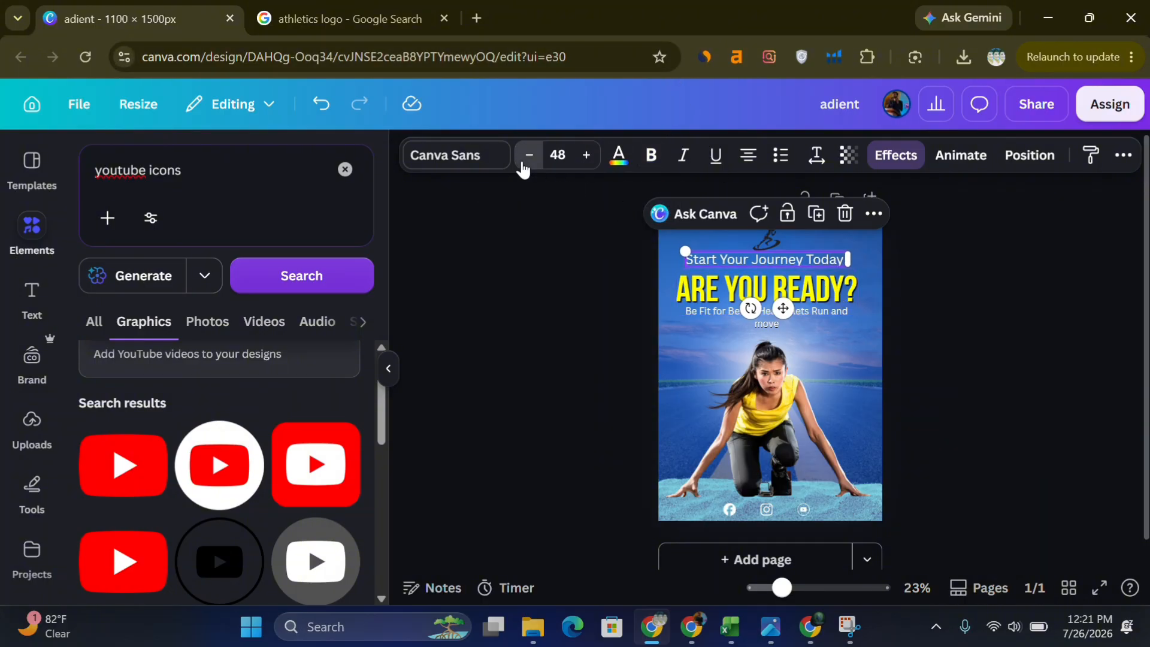
{"action": "left_click", "coordinate": [529, 156]}
{"action": "left_click", "coordinate": [529, 155]}
{"action": "left_click", "coordinate": [544, 238]}
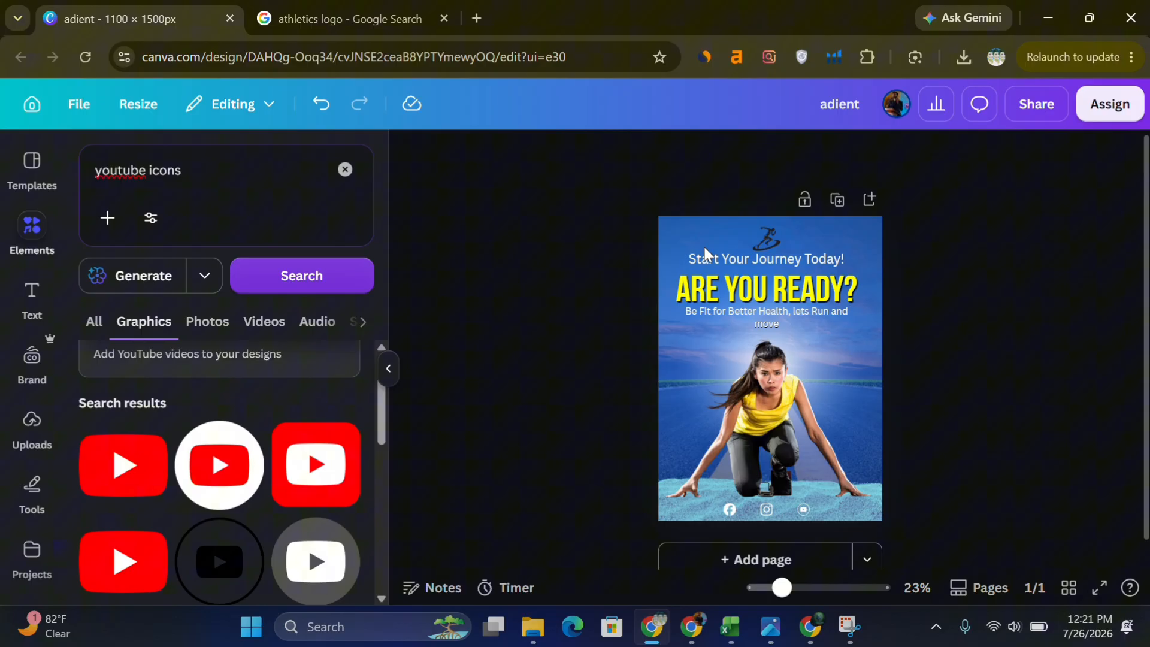
Move the "Start Your Journey Today!" text slightly down, closer to the "ARE YOU READY?" headline.
{"action": "left_click", "coordinate": [781, 258]}
{"action": "left_click_drag", "start_coordinate": [782, 260], "coordinate": [729, 273]}
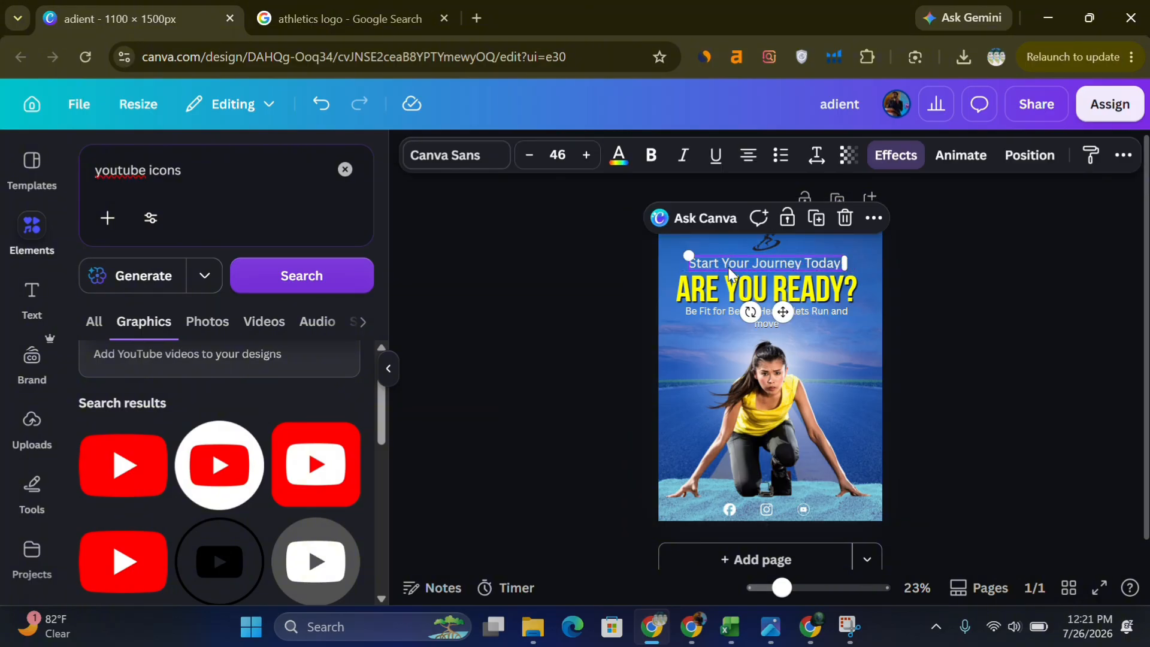
{"action": "left_click", "coordinate": [583, 276]}
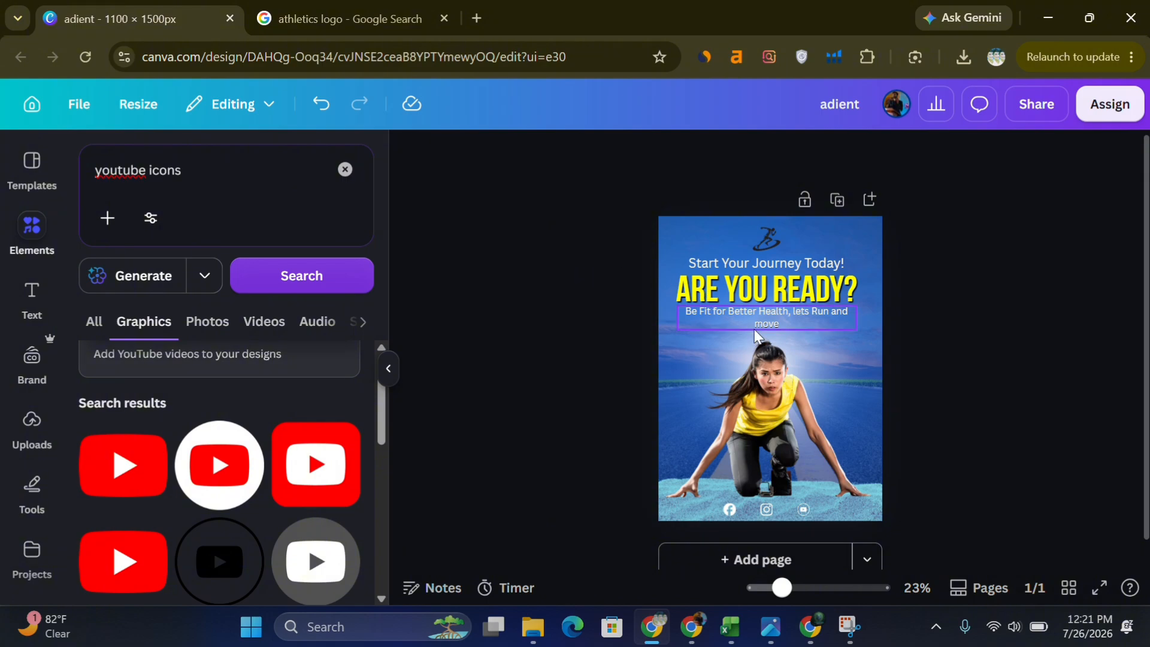
Present the poster full screen again to review the restyled "Start Your Journey Today!" text.
{"action": "left_click", "coordinate": [1101, 589]}
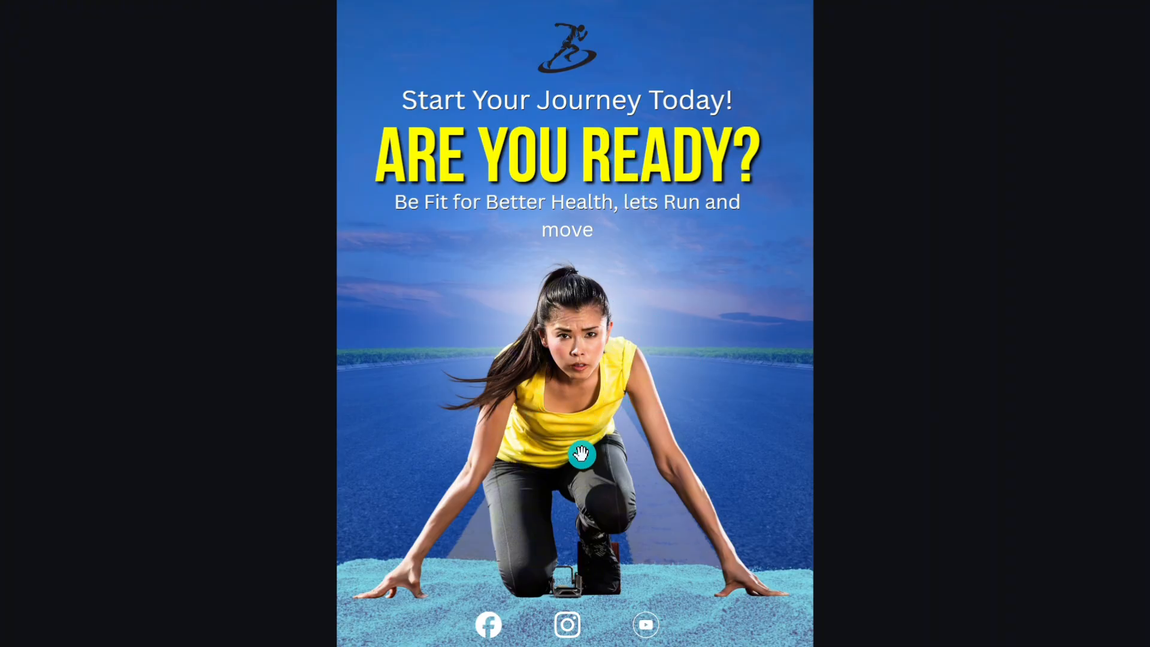
{"action": "mouse_move", "coordinate": [487, 634]}
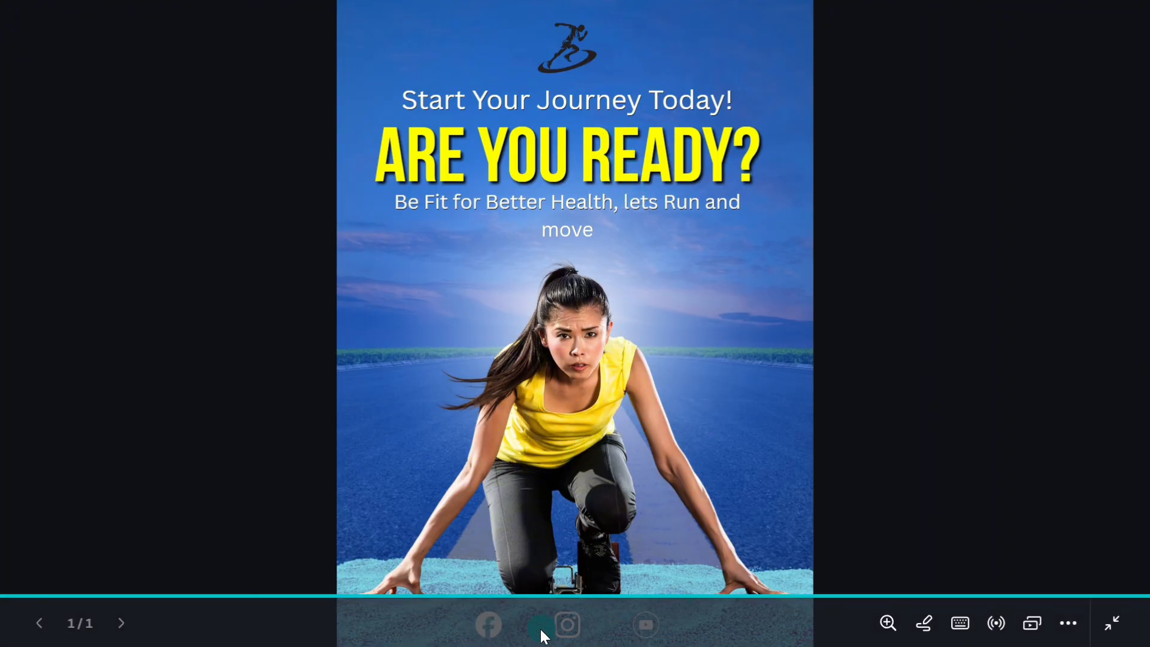